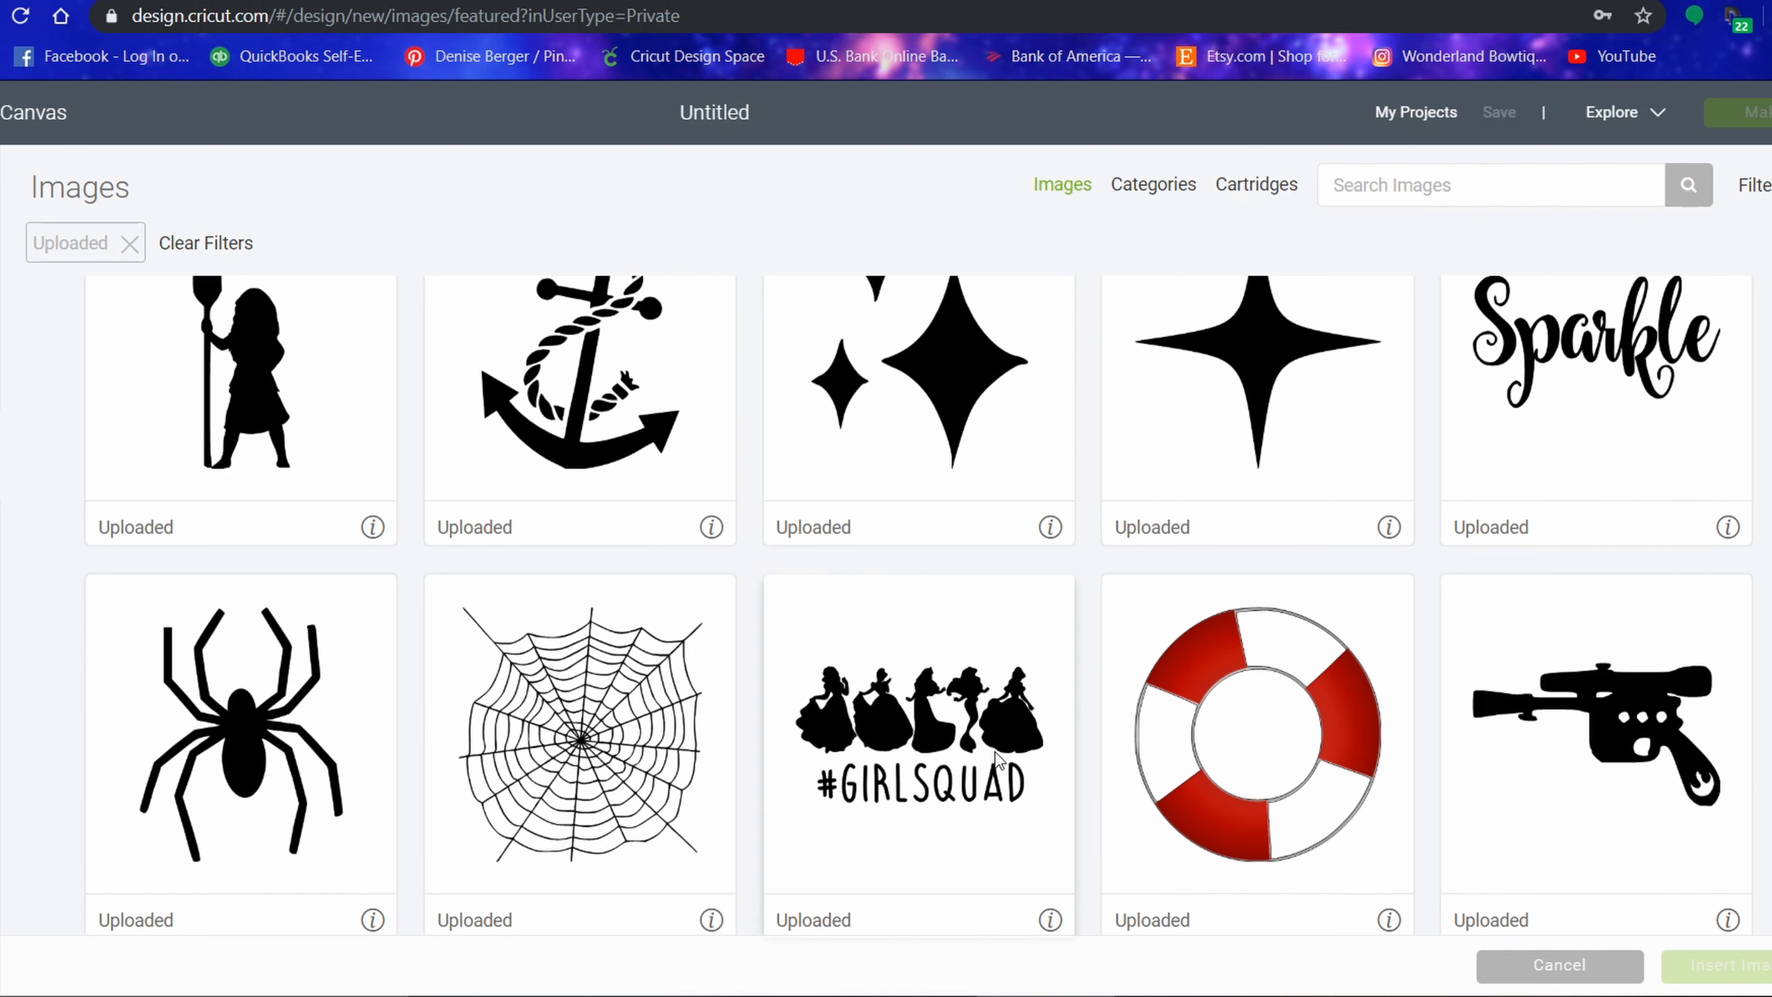
Insert the uploaded #GIRLSQUAD princess image and move it up toward the canvas's upper-left corner, to about X 1.6, Y 0.6.
click(940, 795)
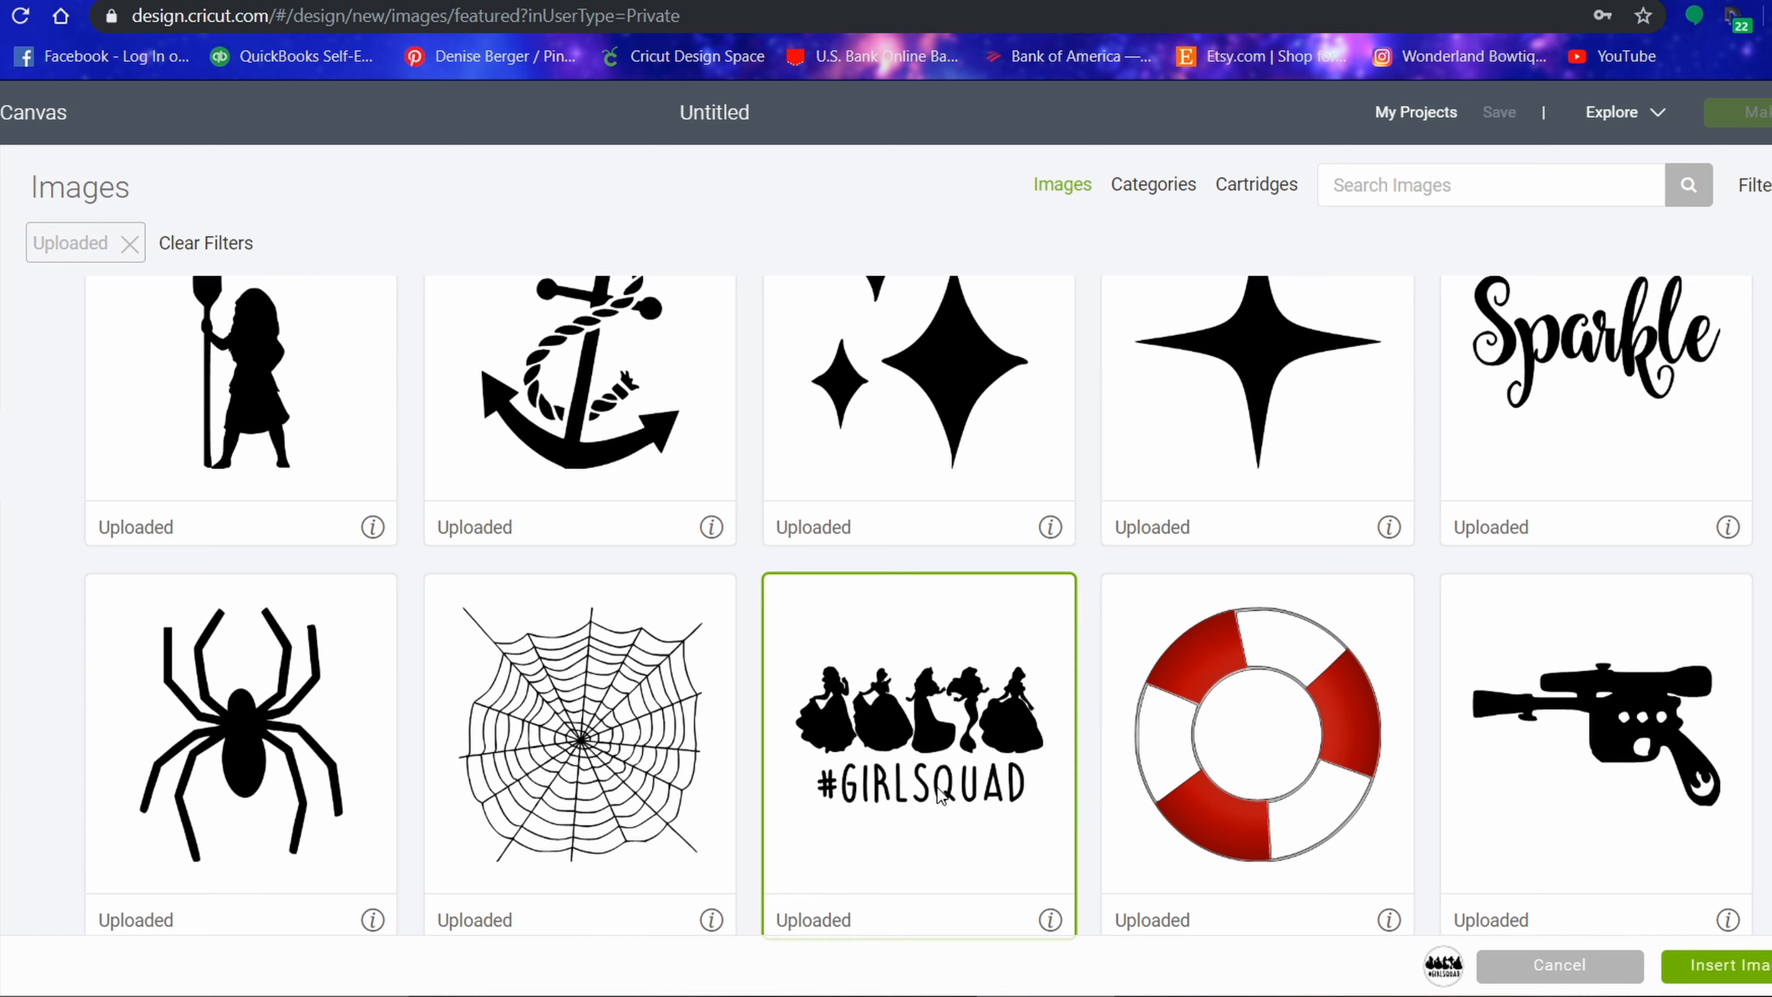
click(1755, 971)
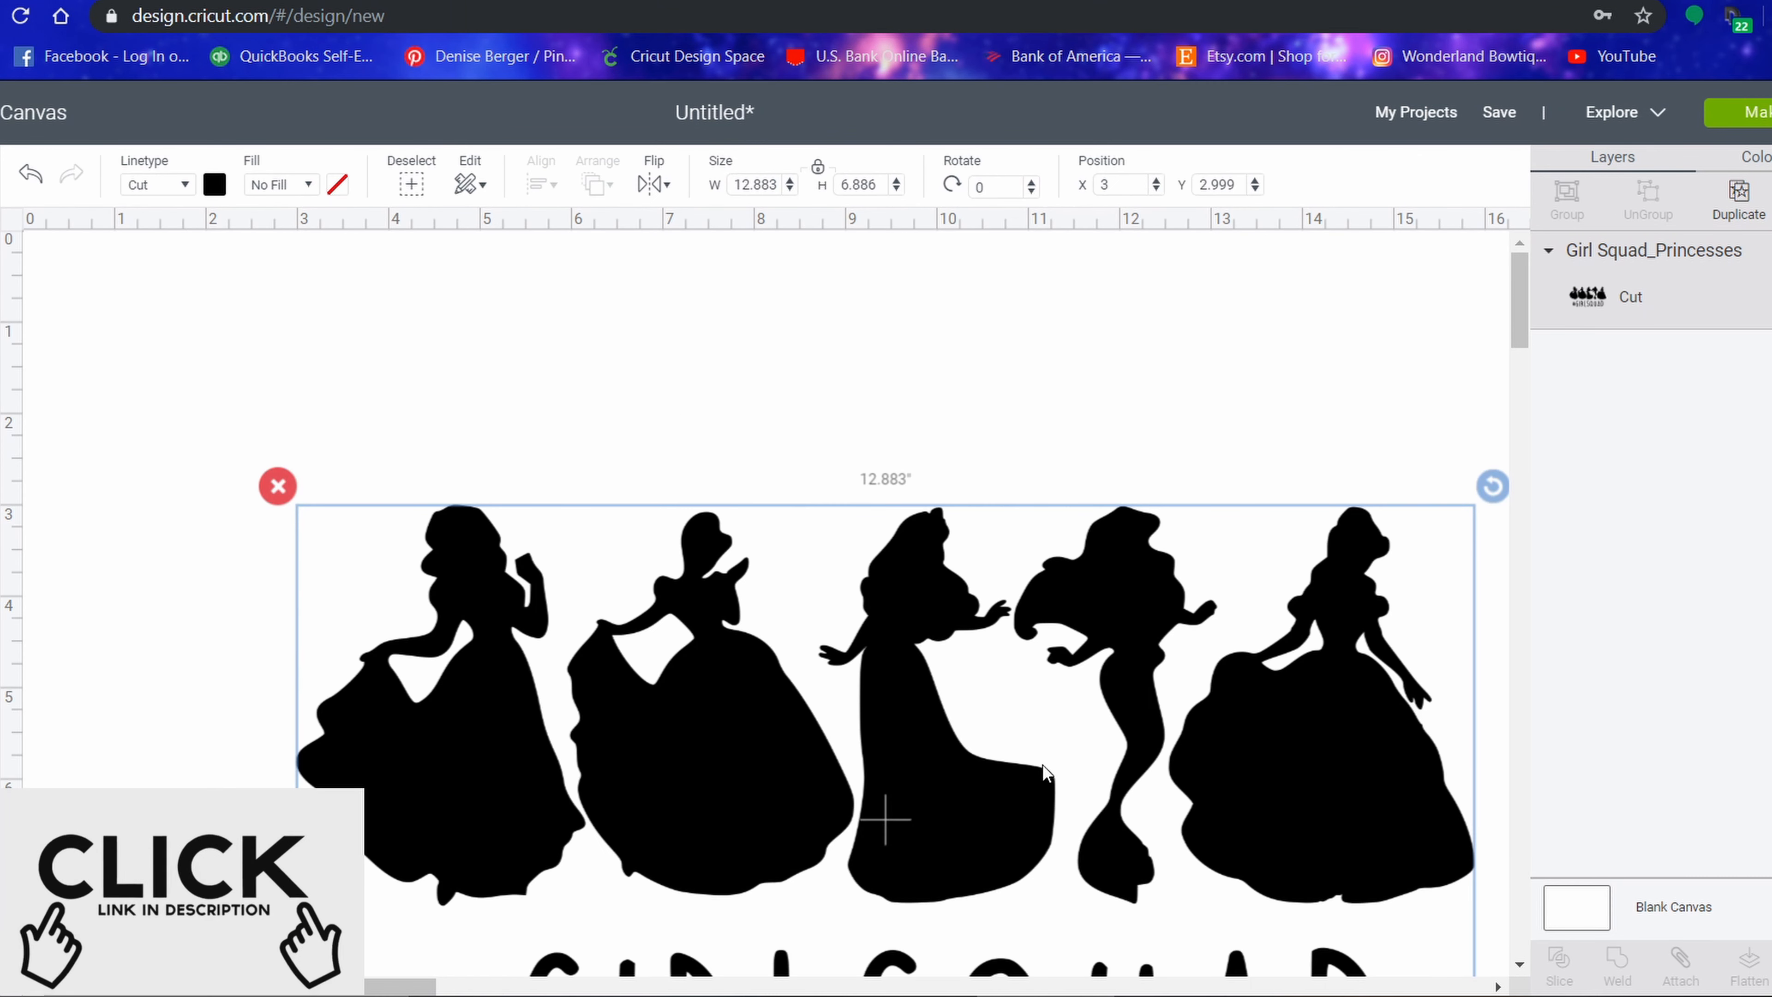
drag(1043, 771, 879, 552)
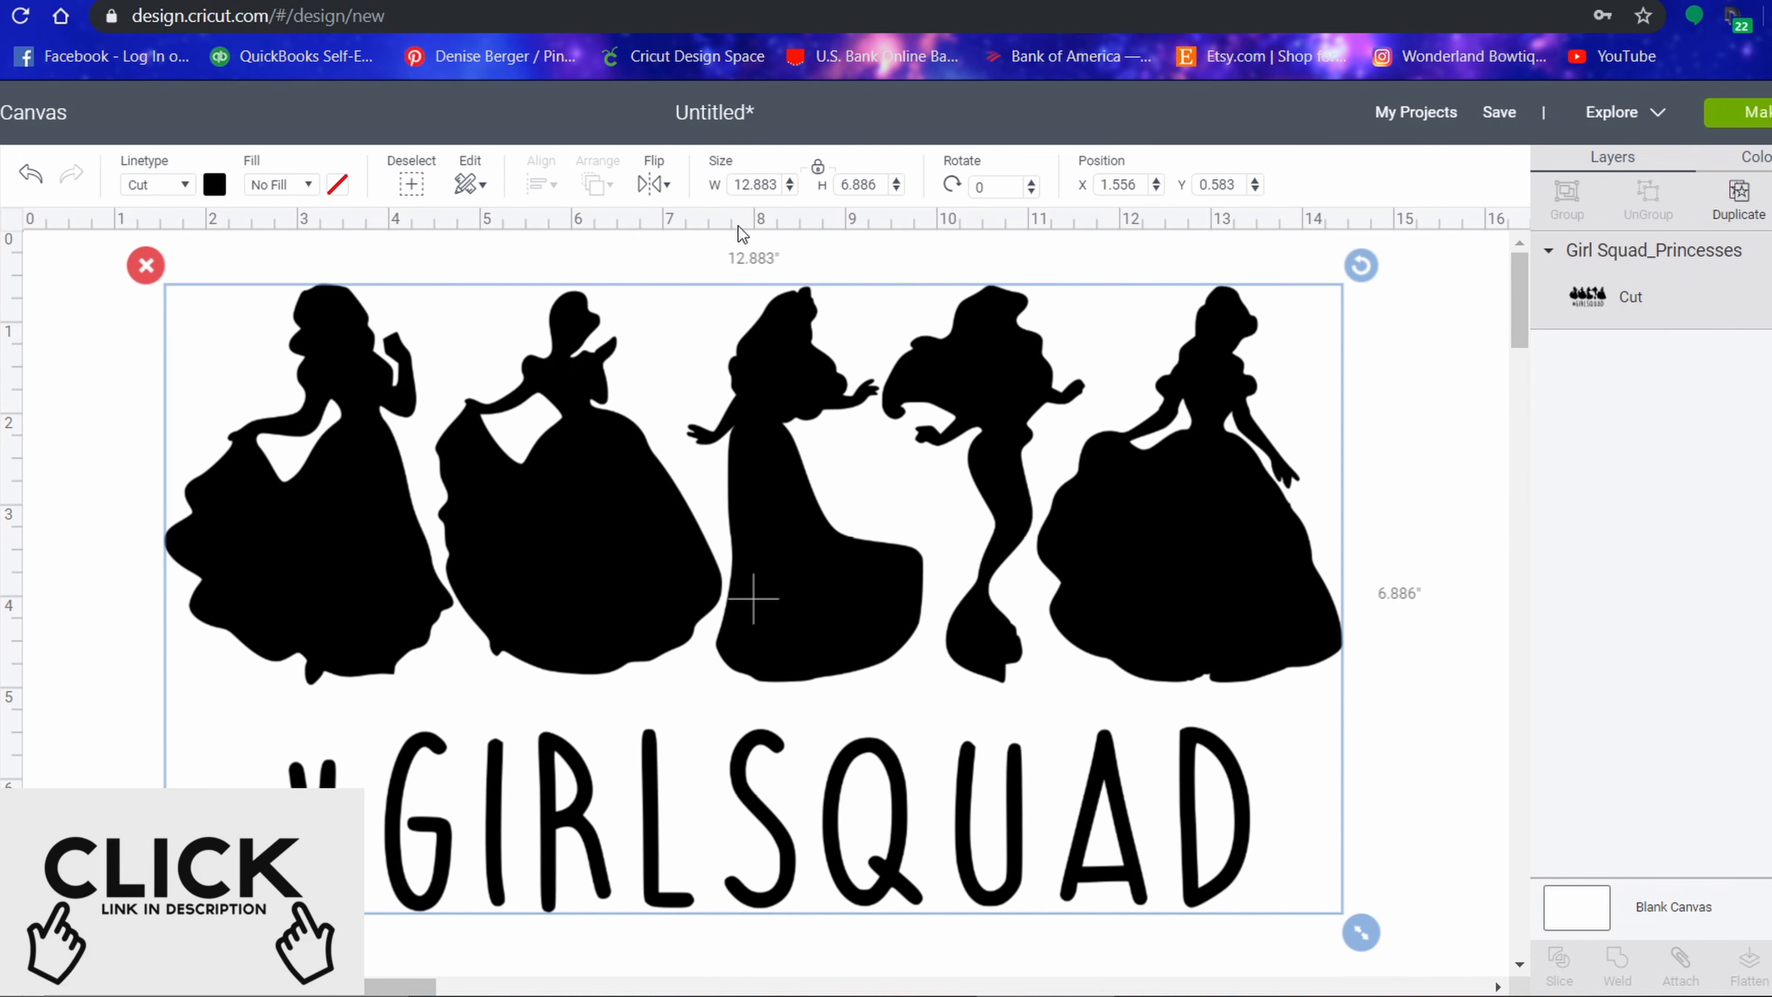
Set the #GIRLSQUAD image's width to 8 inches and move it to about X 0.7, Y 0.4.
click(740, 185)
drag(737, 187, 823, 209)
text(8)
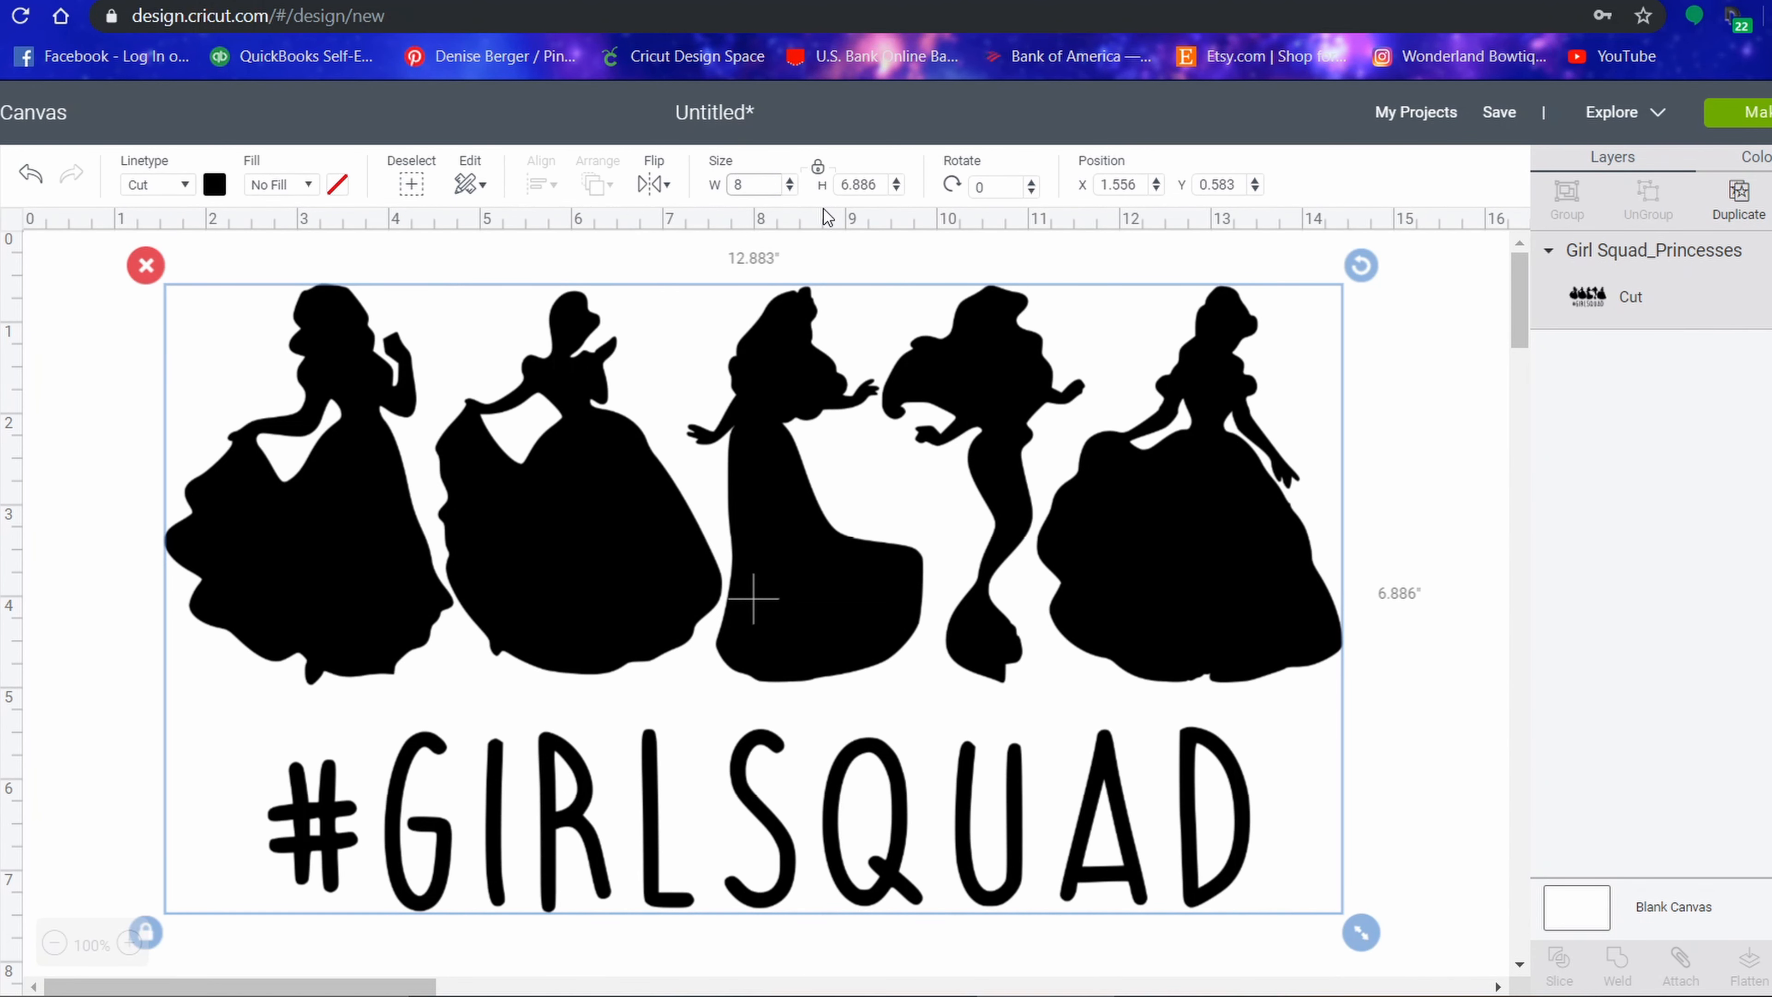
key(Return)
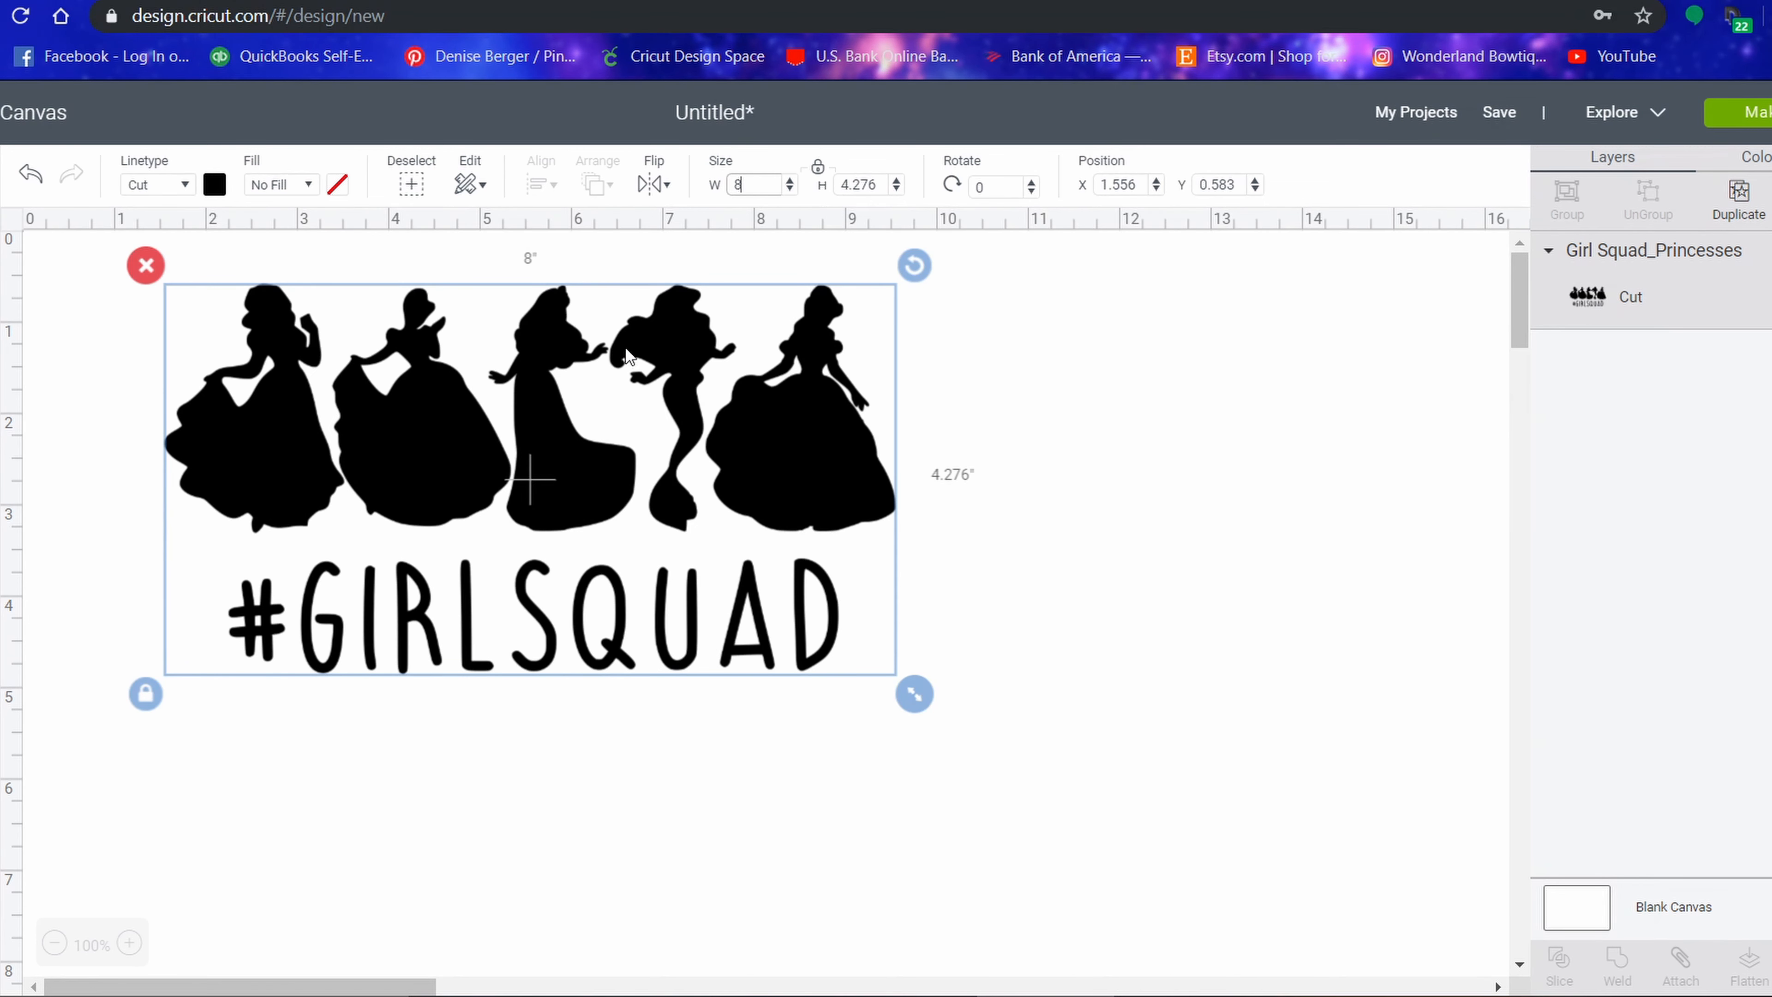
drag(703, 511, 622, 499)
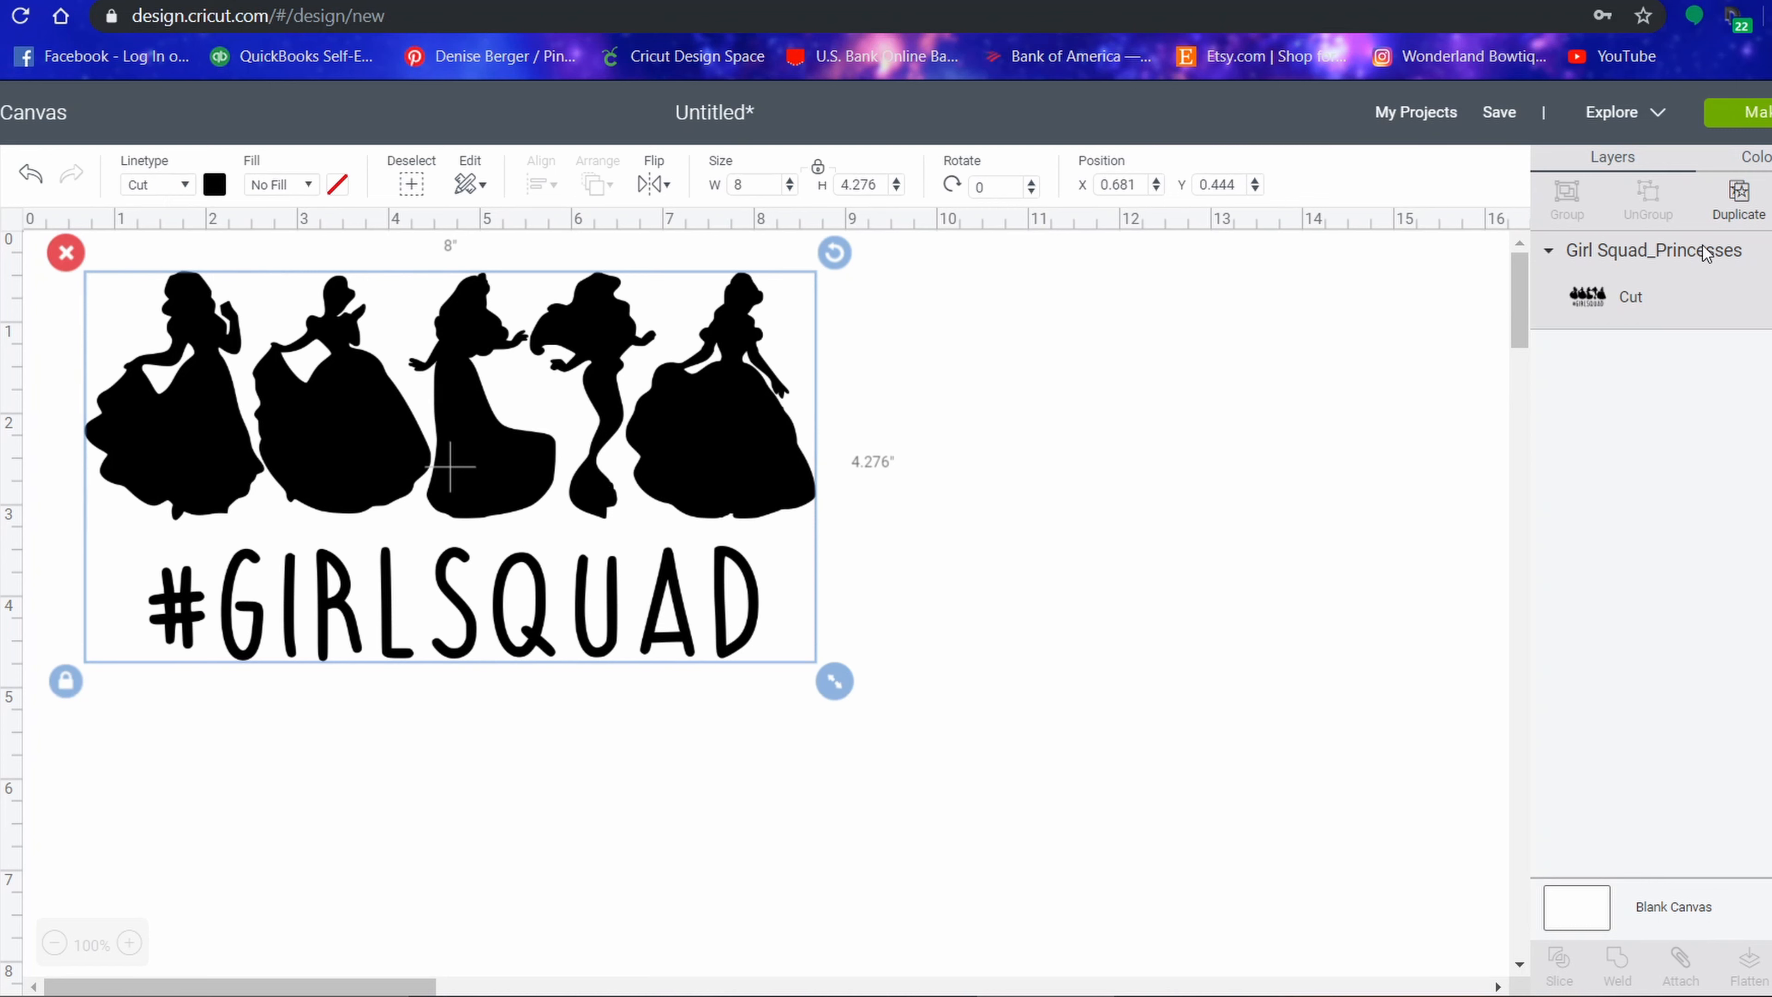
Duplicate the #GIRLSQUAD image and arrange the copy beside the original, at about X 7.5, Y 2.7.
click(1741, 206)
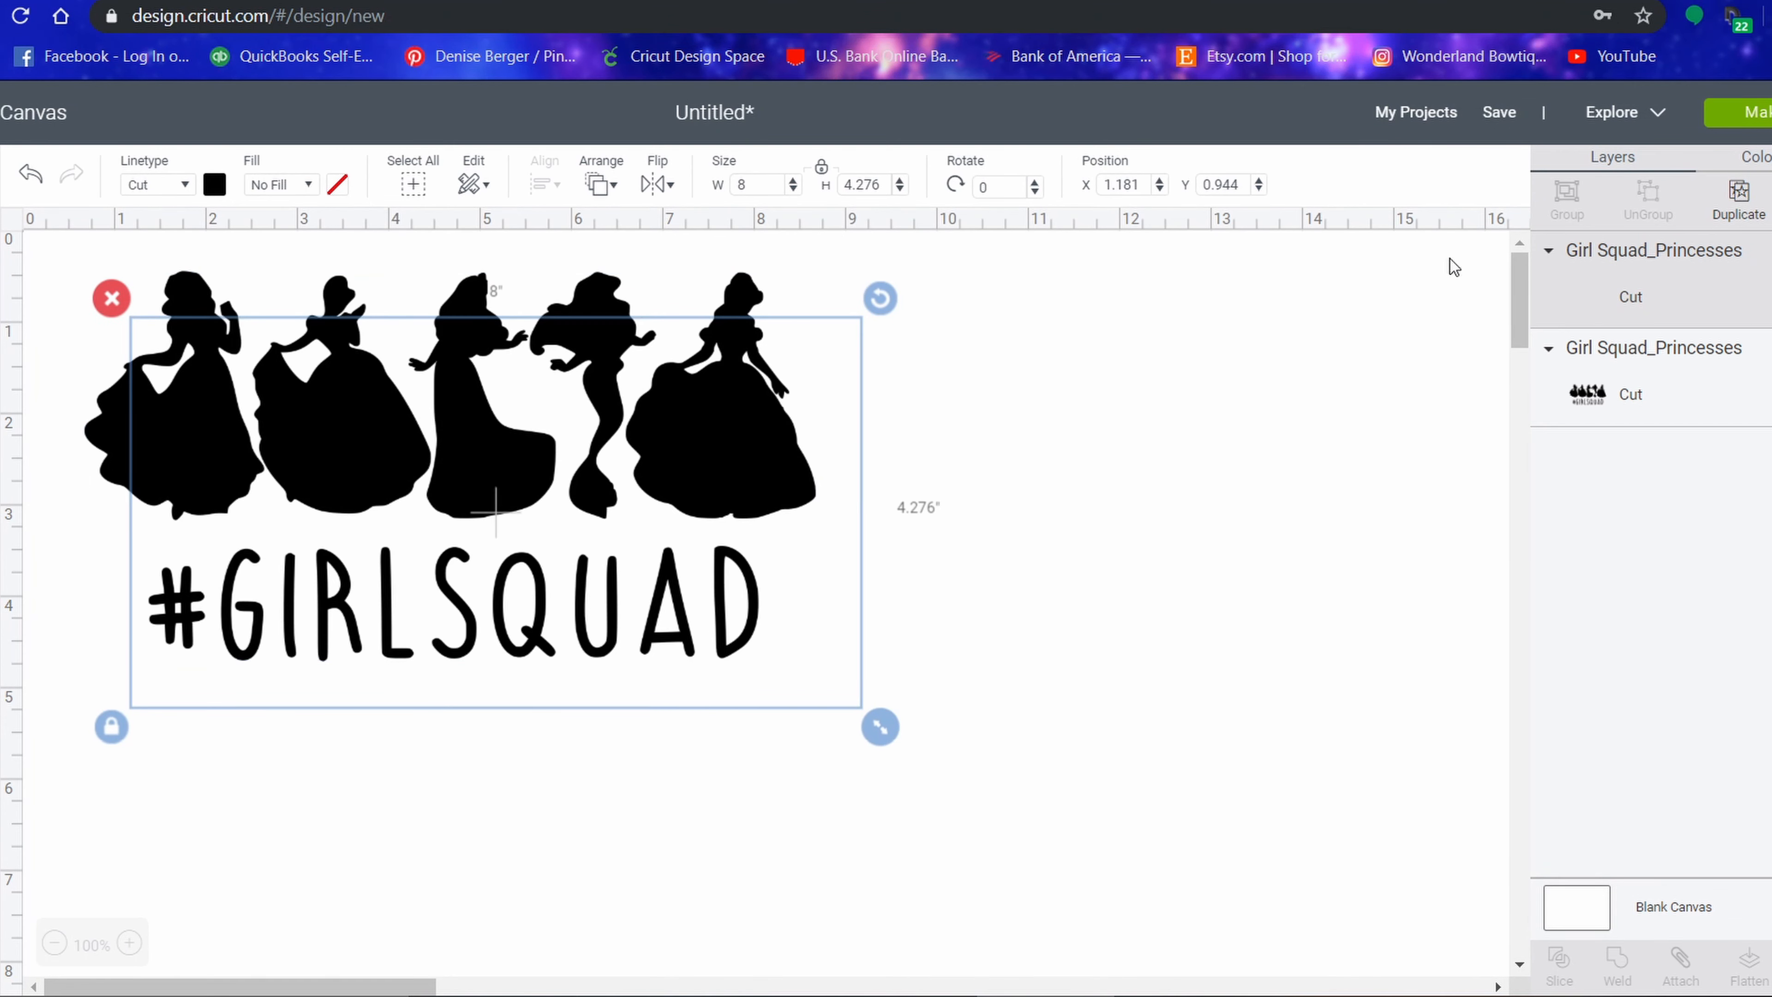
click(535, 374)
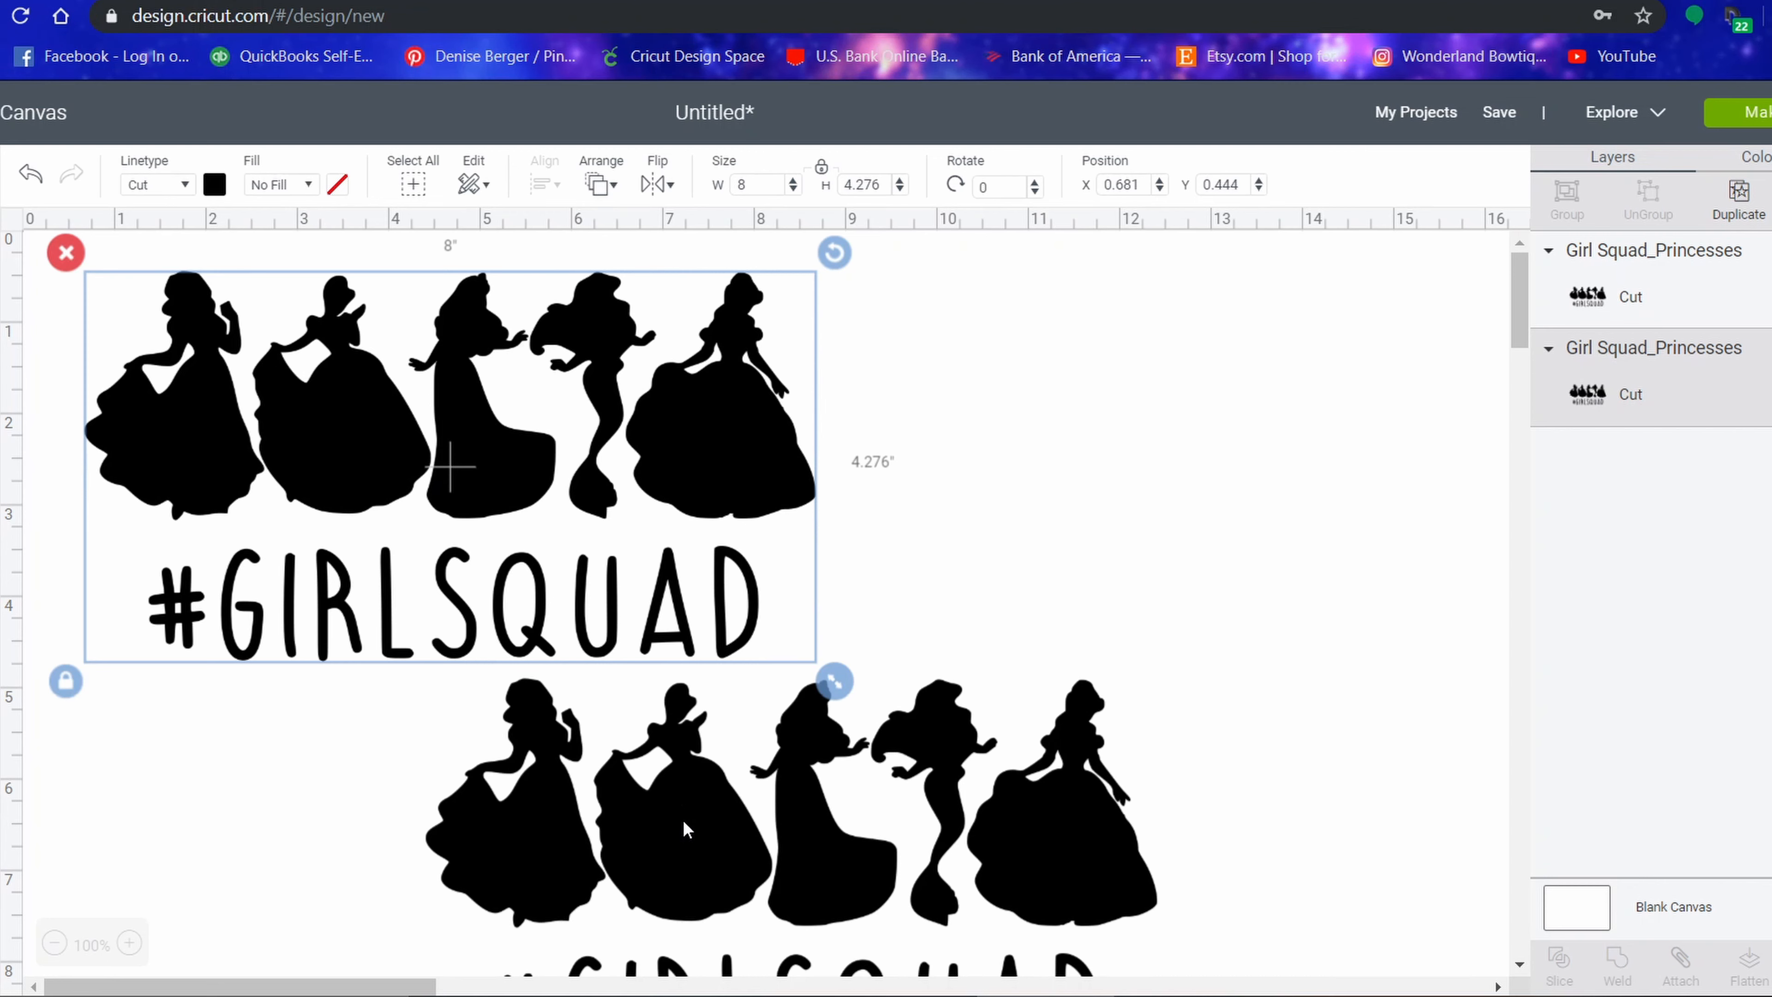
drag(717, 837, 966, 762)
drag(199, 419, 160, 415)
drag(877, 784, 910, 663)
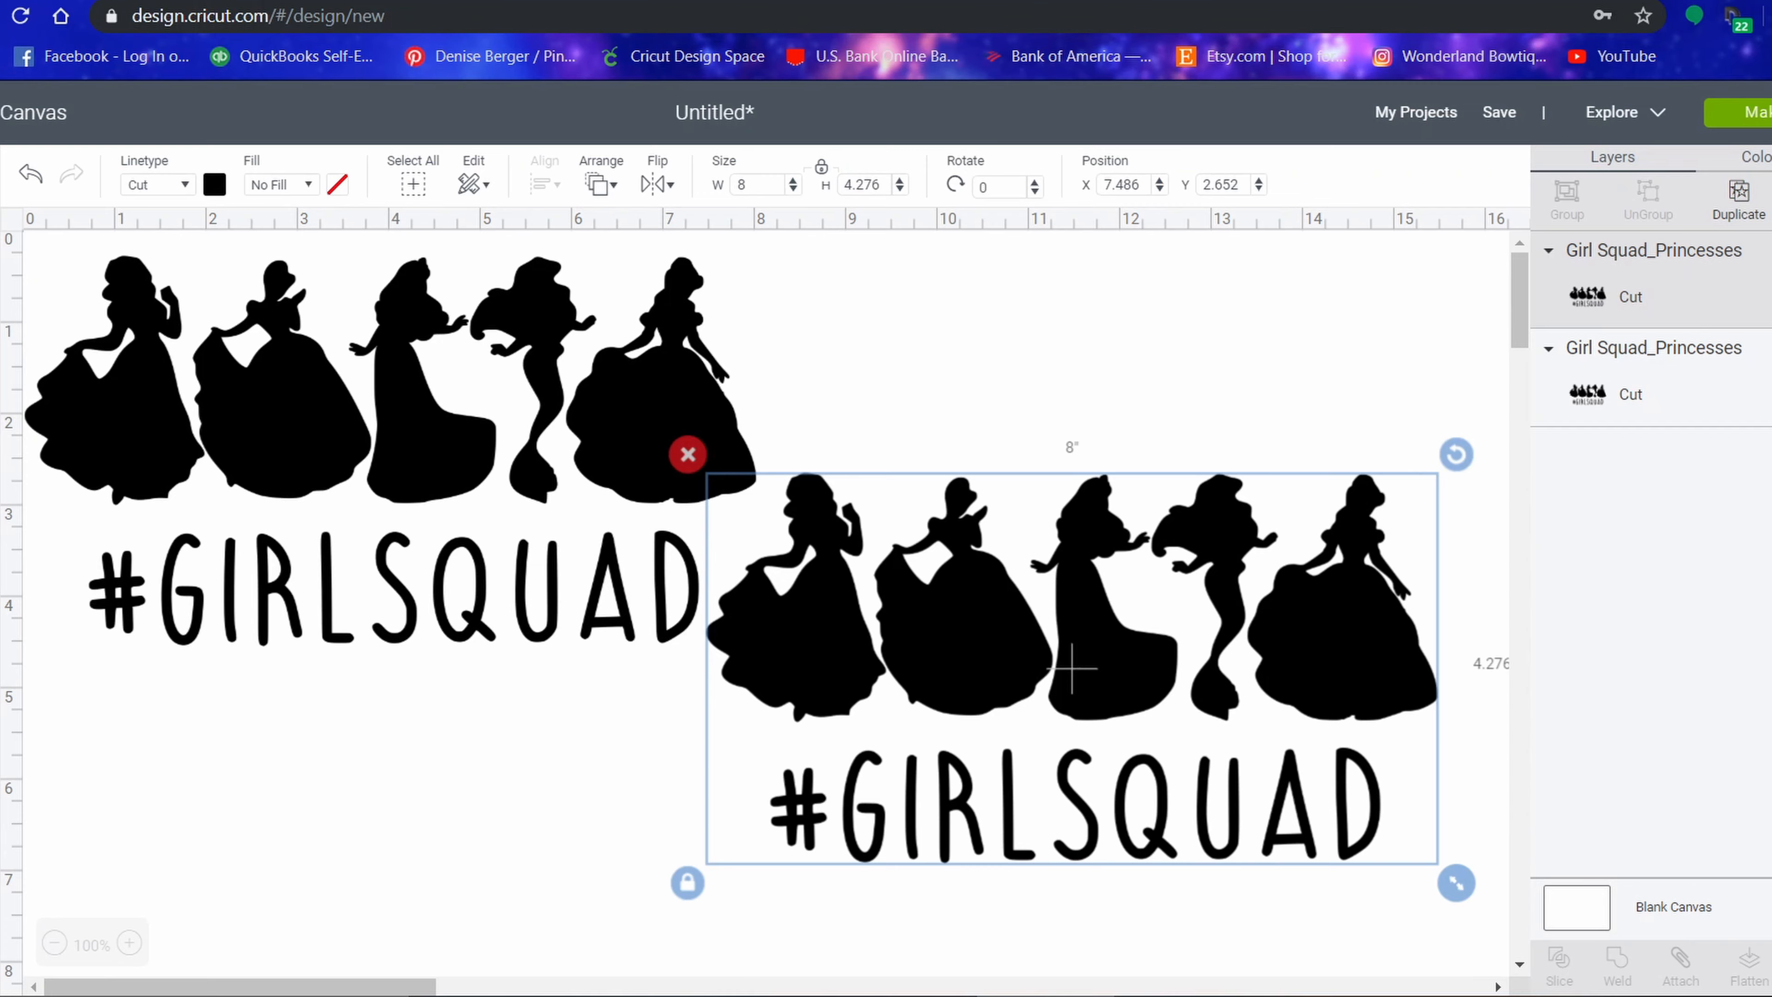
Hide all contours of the duplicated #GIRLSQUAD image with the Contour tool.
click(1770, 967)
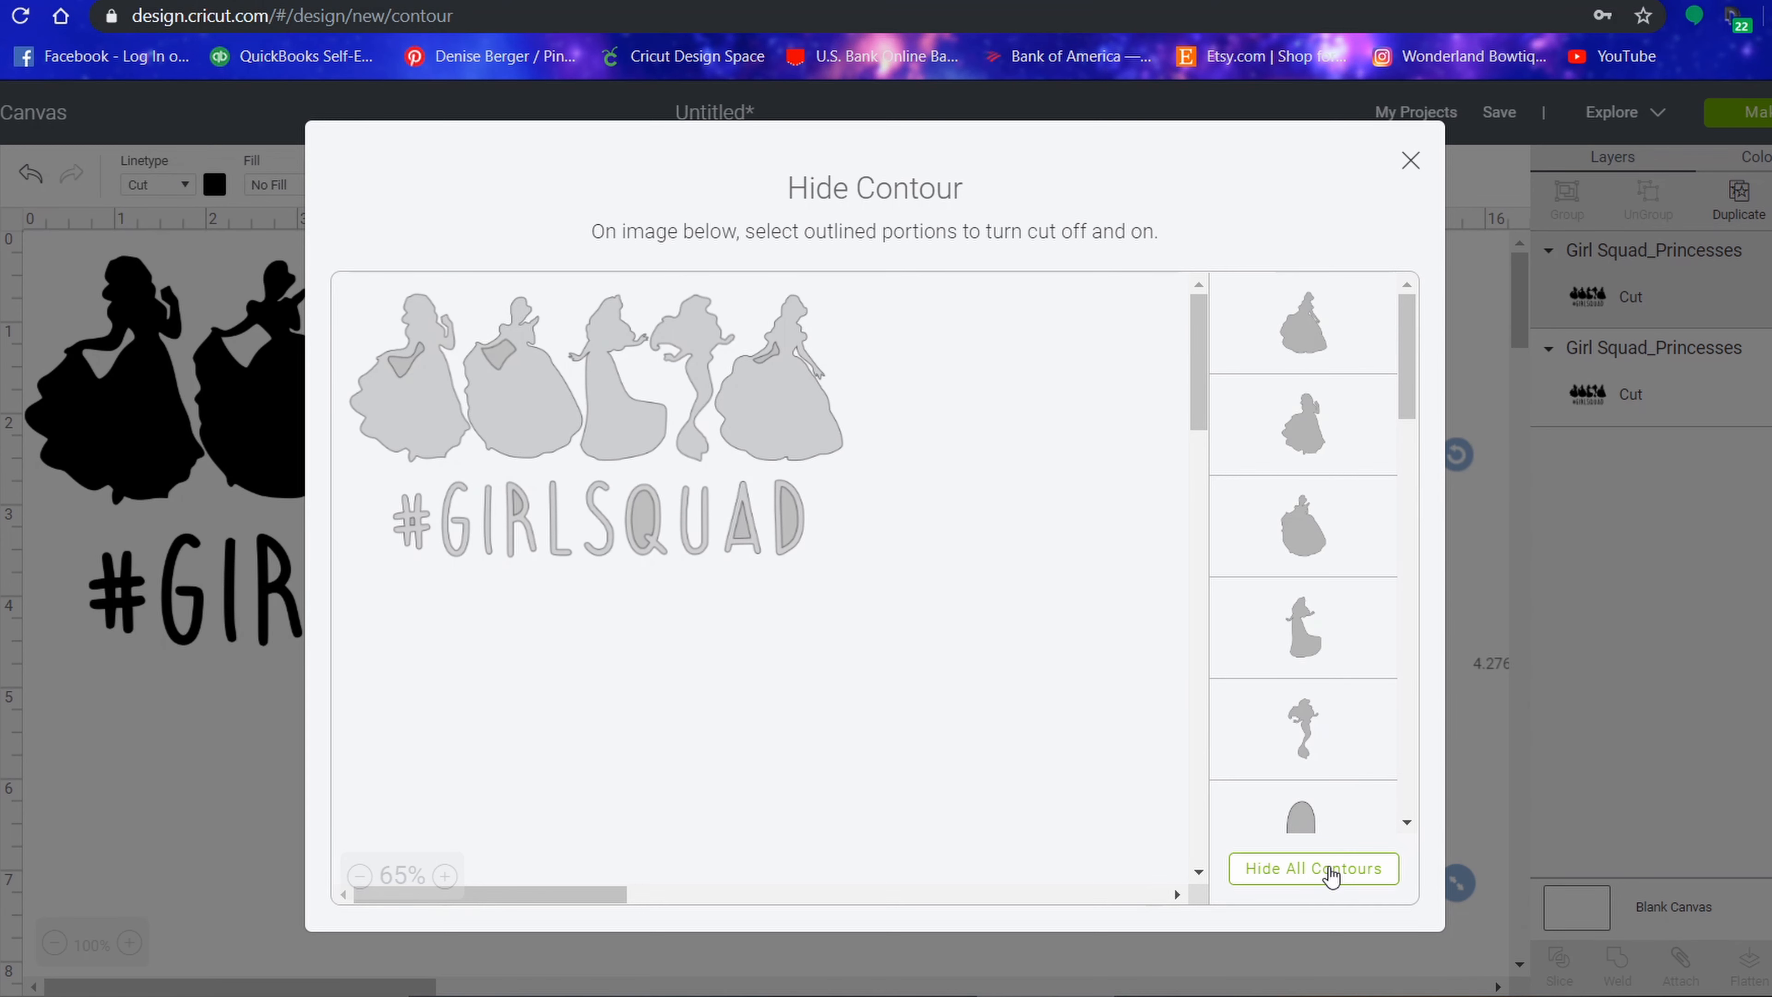
click(1331, 872)
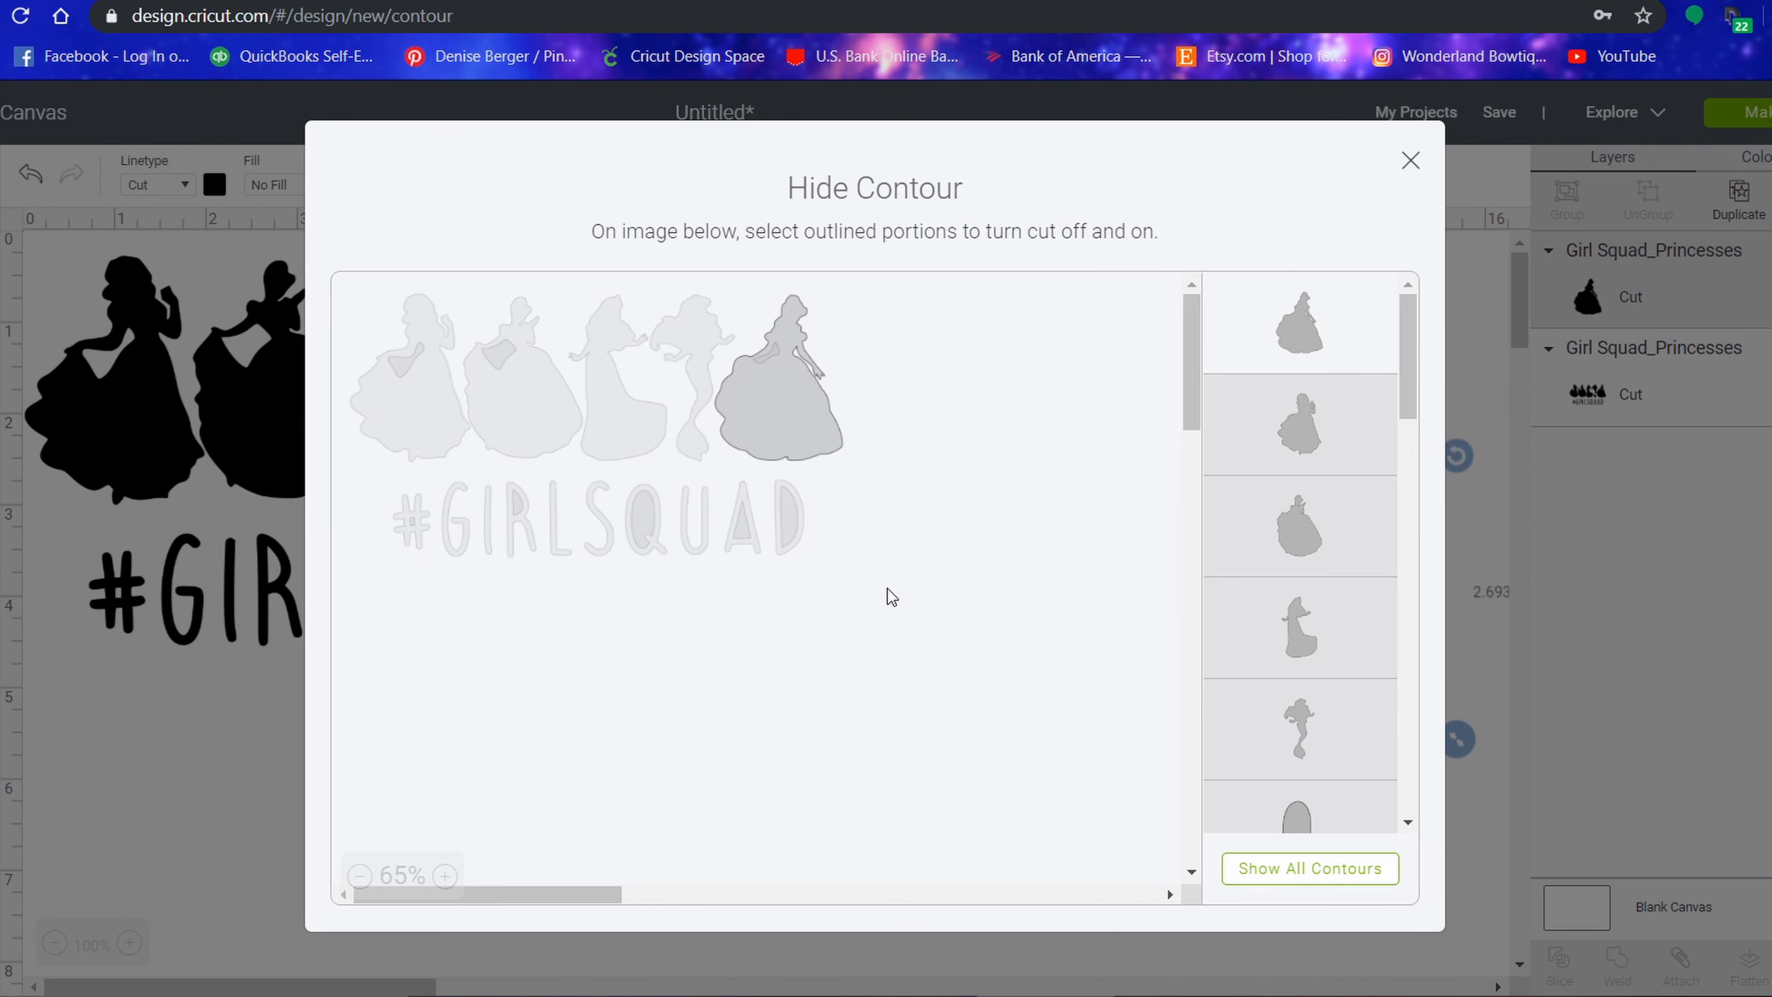
click(781, 425)
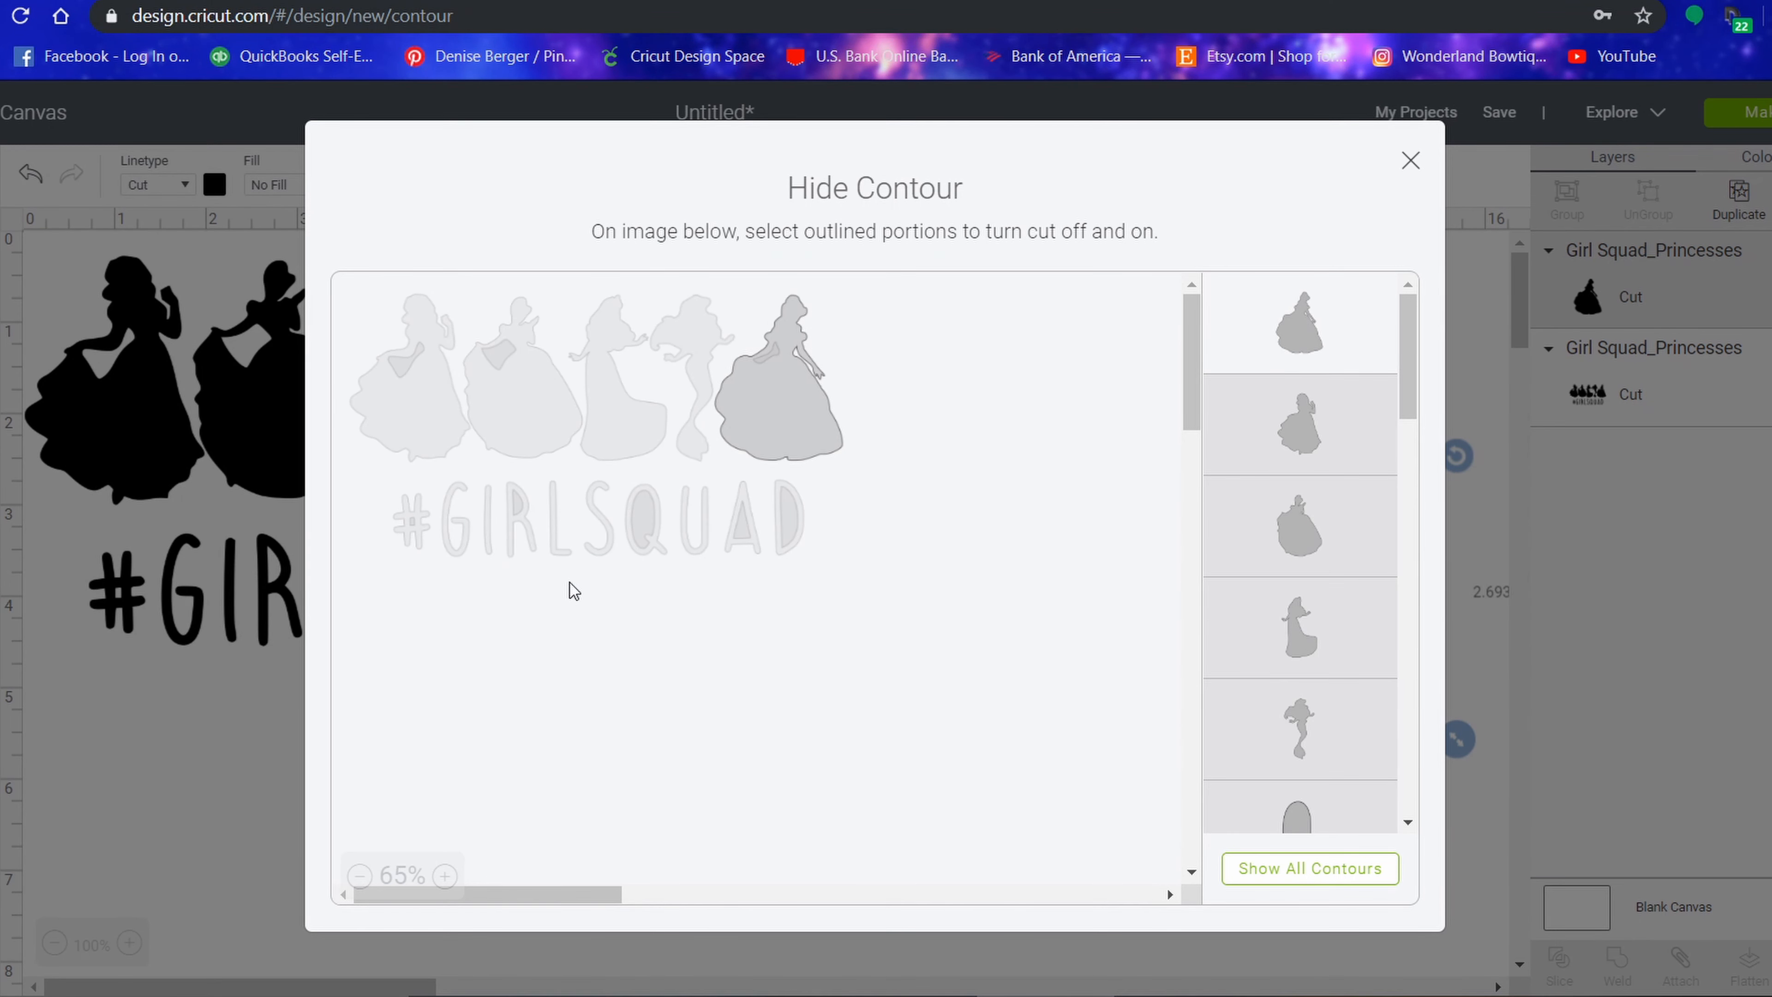
click(187, 705)
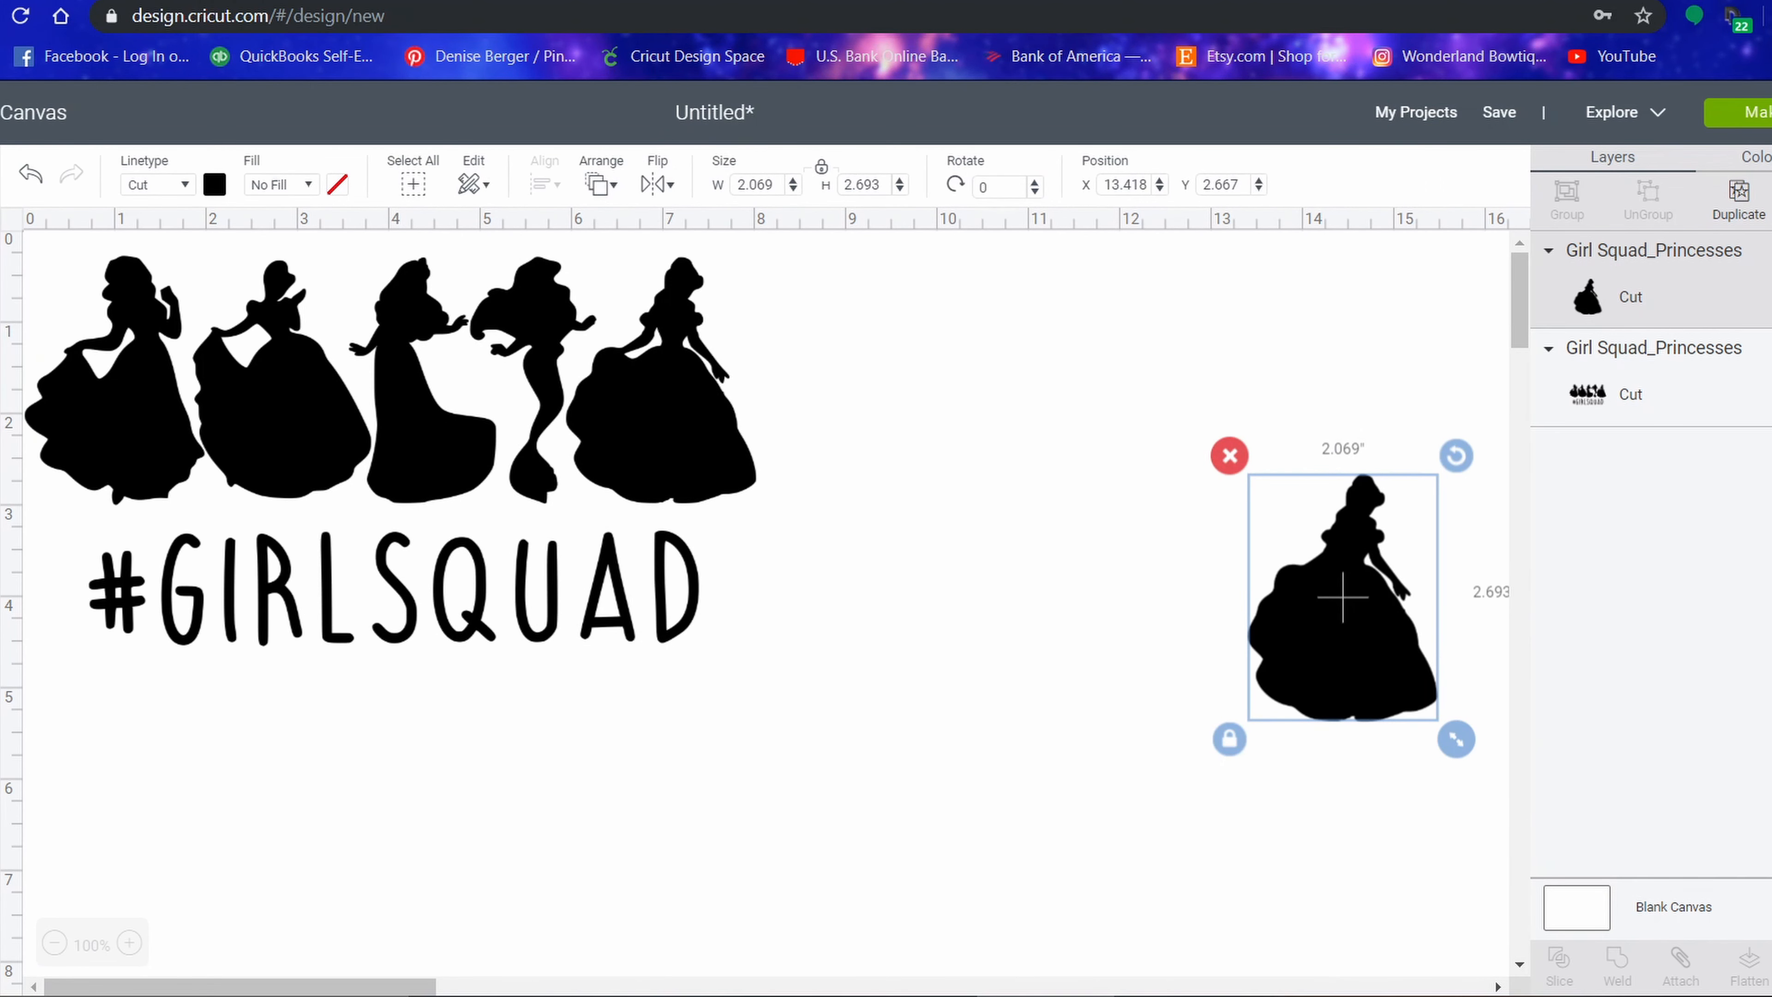
click(1771, 966)
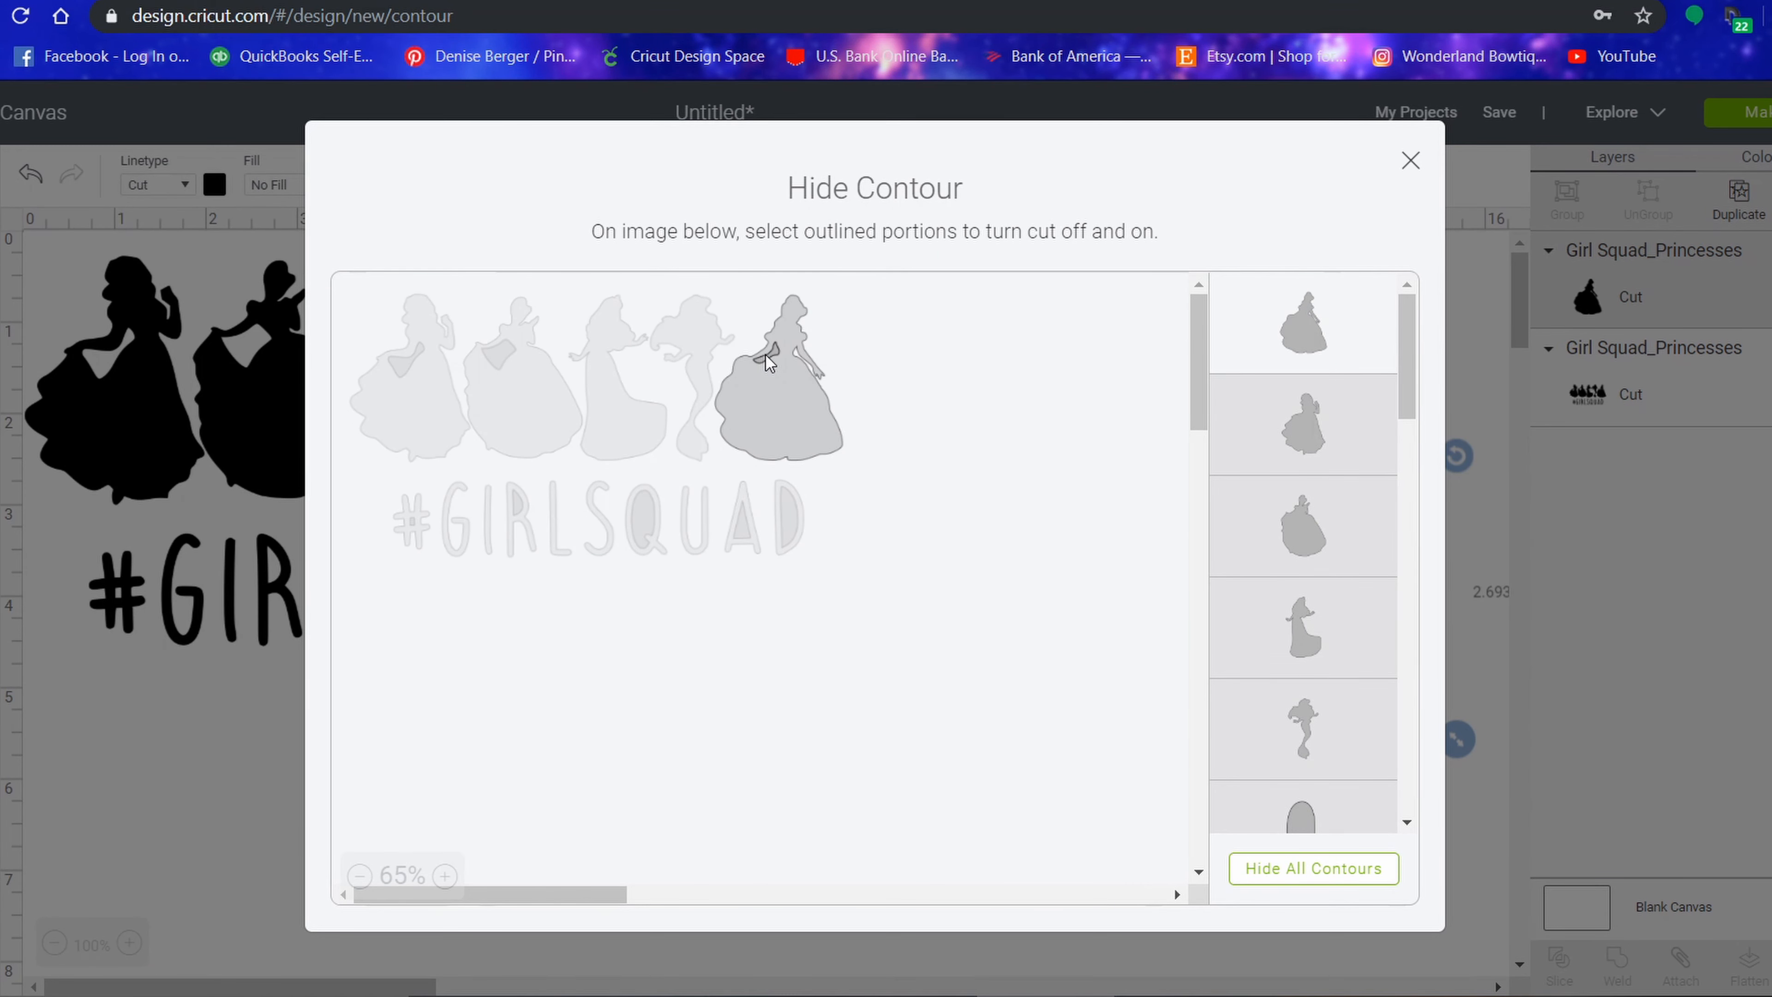
click(194, 820)
click(1758, 956)
click(155, 767)
click(1771, 966)
click(1292, 881)
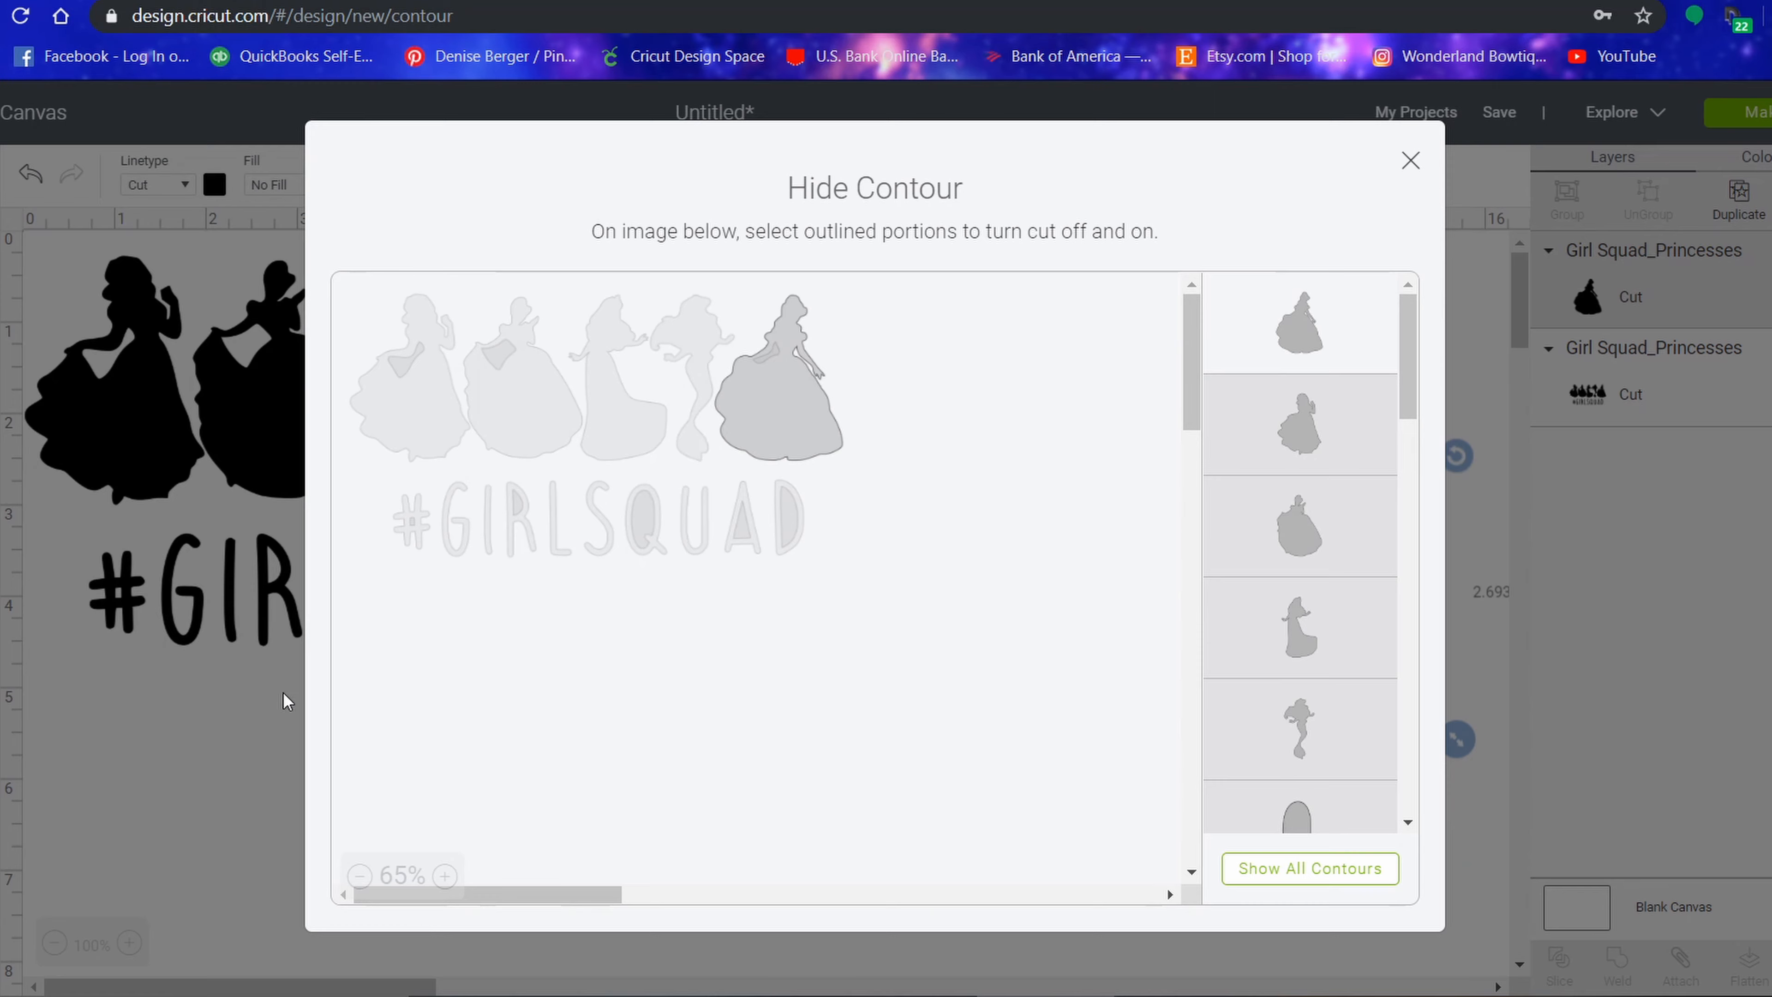
click(200, 771)
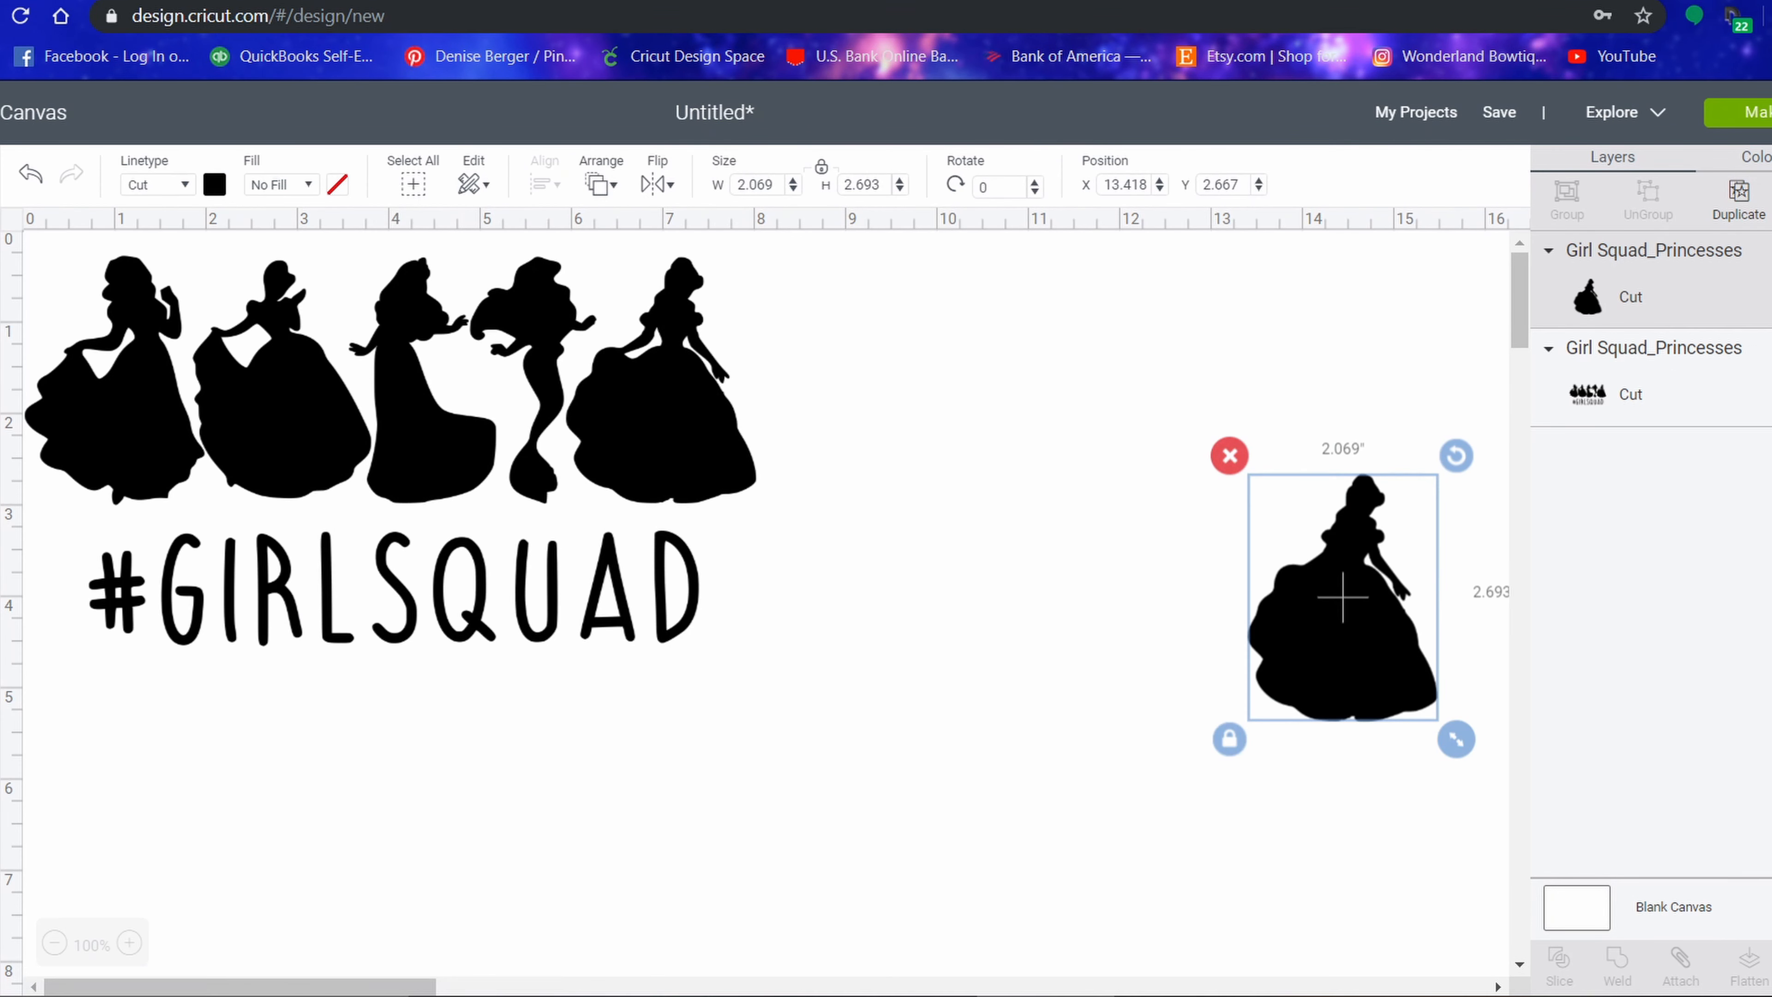
Turn on the mermaid contour in the duplicate and hide the remaining princess contour, isolating the mermaid silhouette.
click(1769, 966)
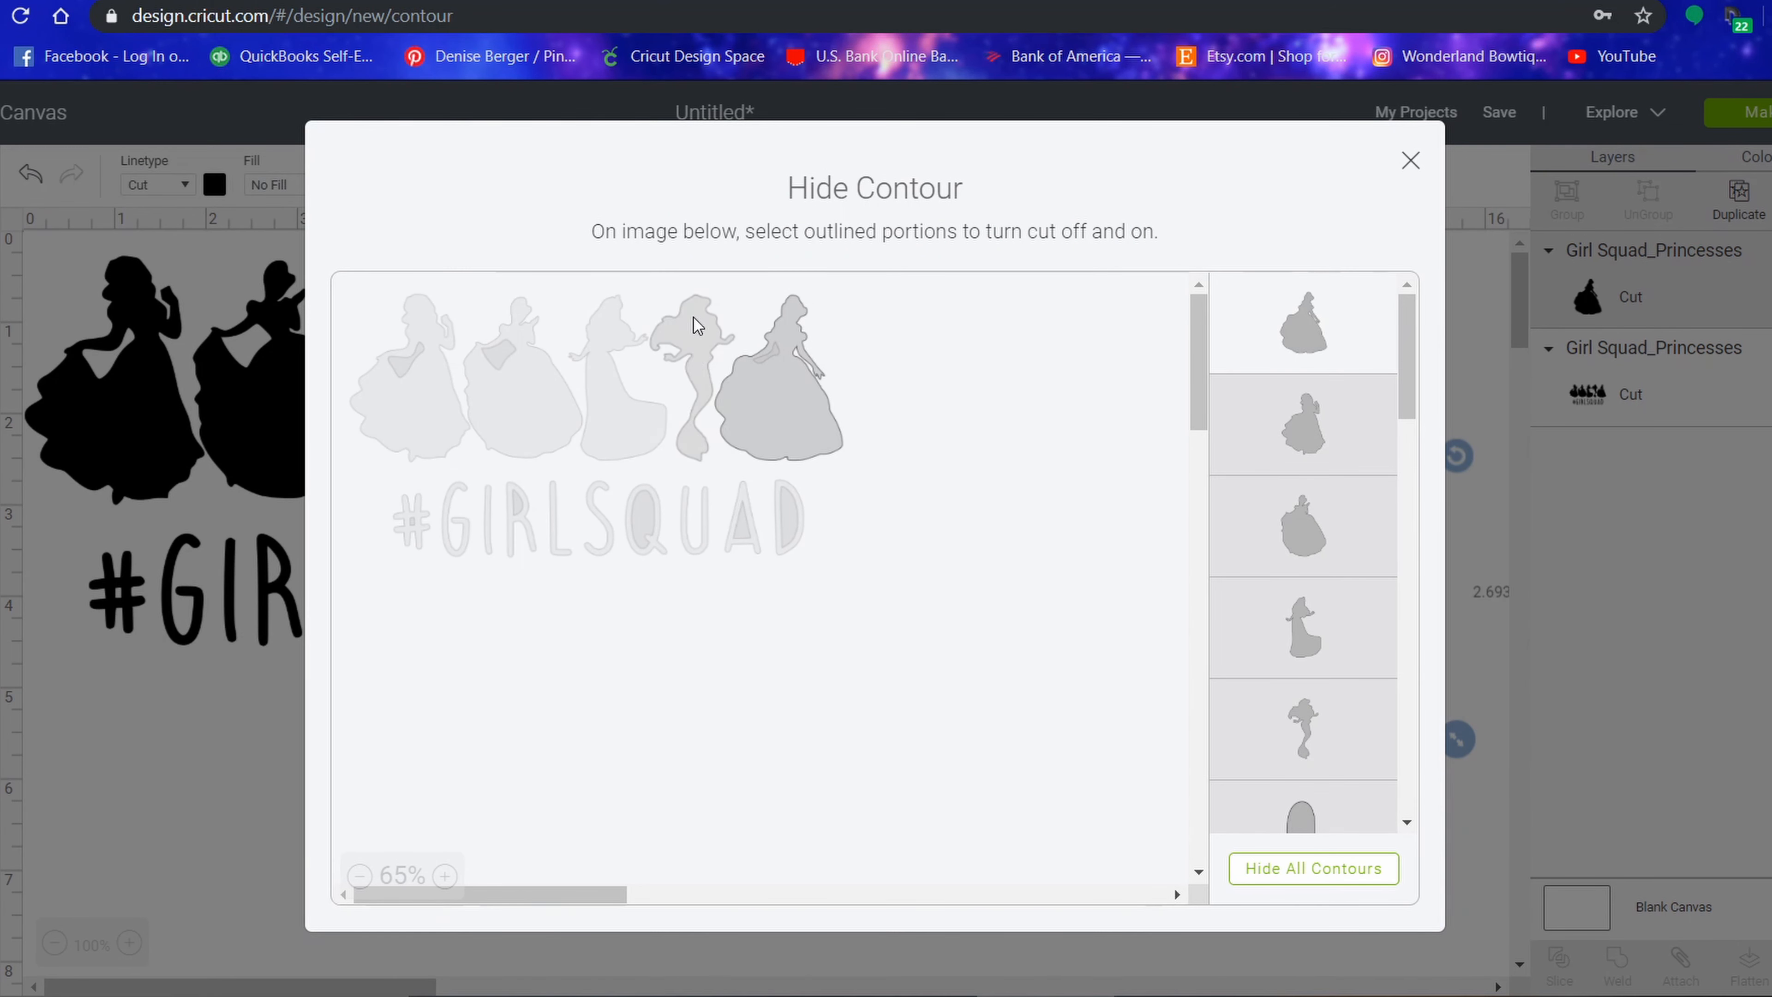
click(695, 320)
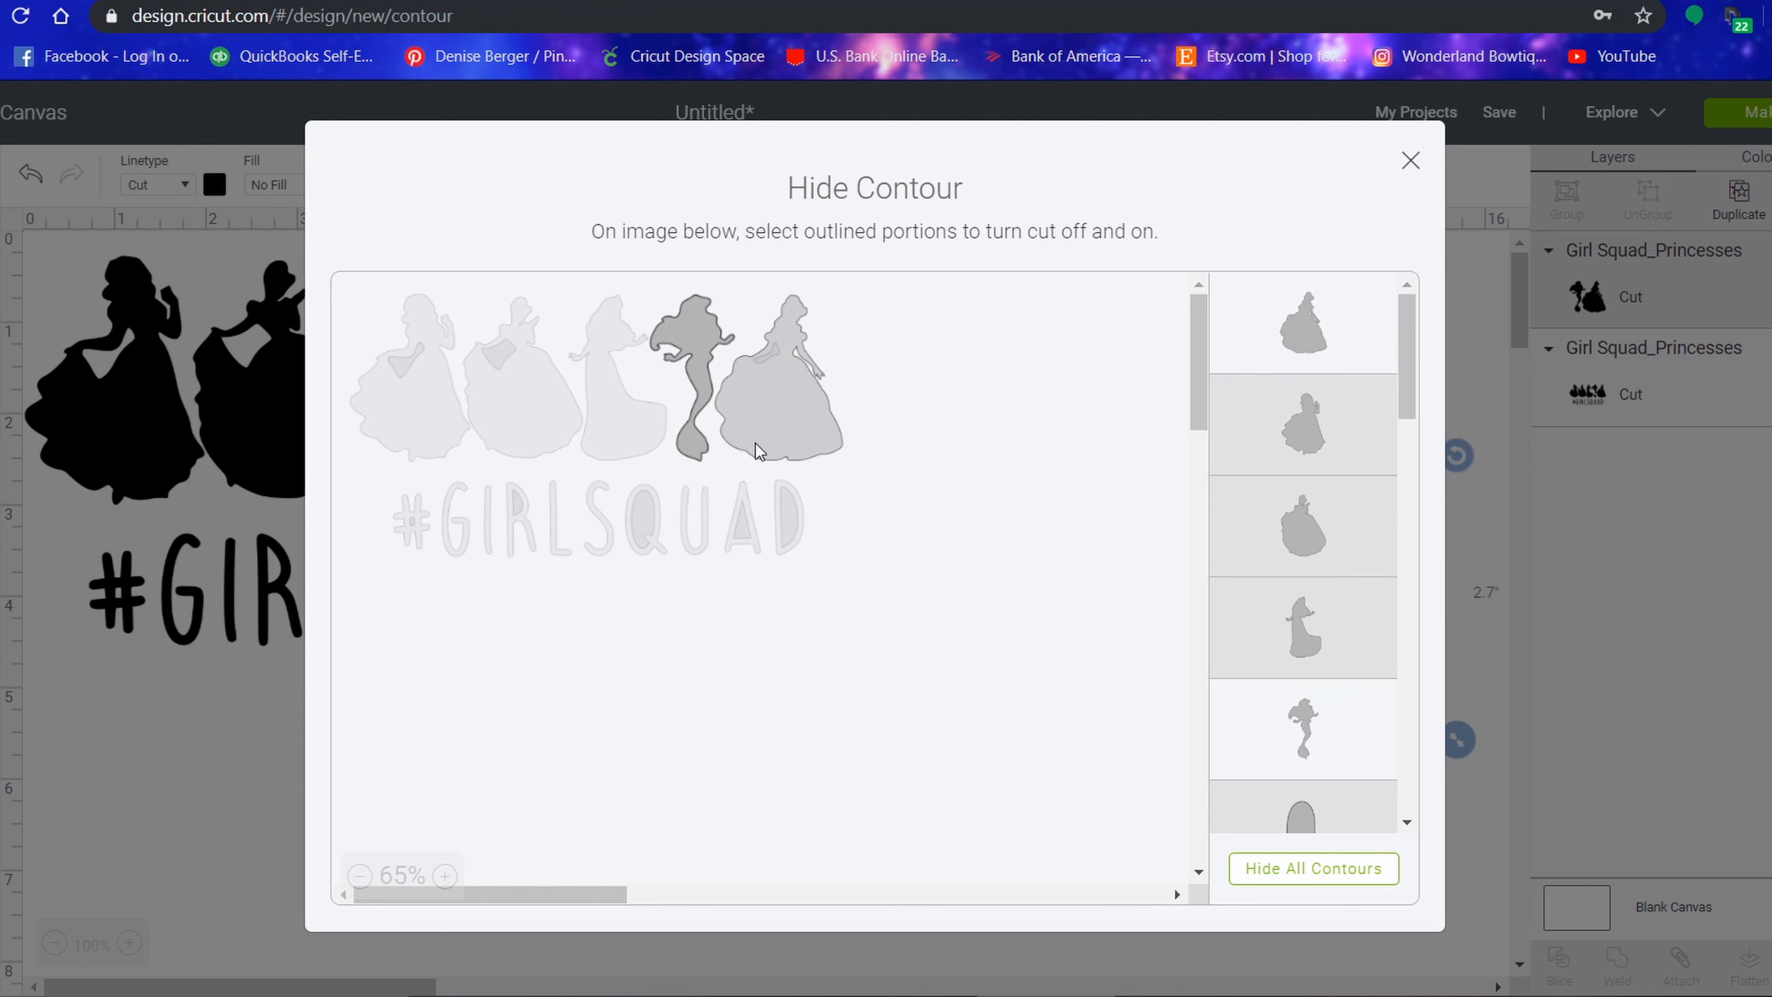
click(786, 427)
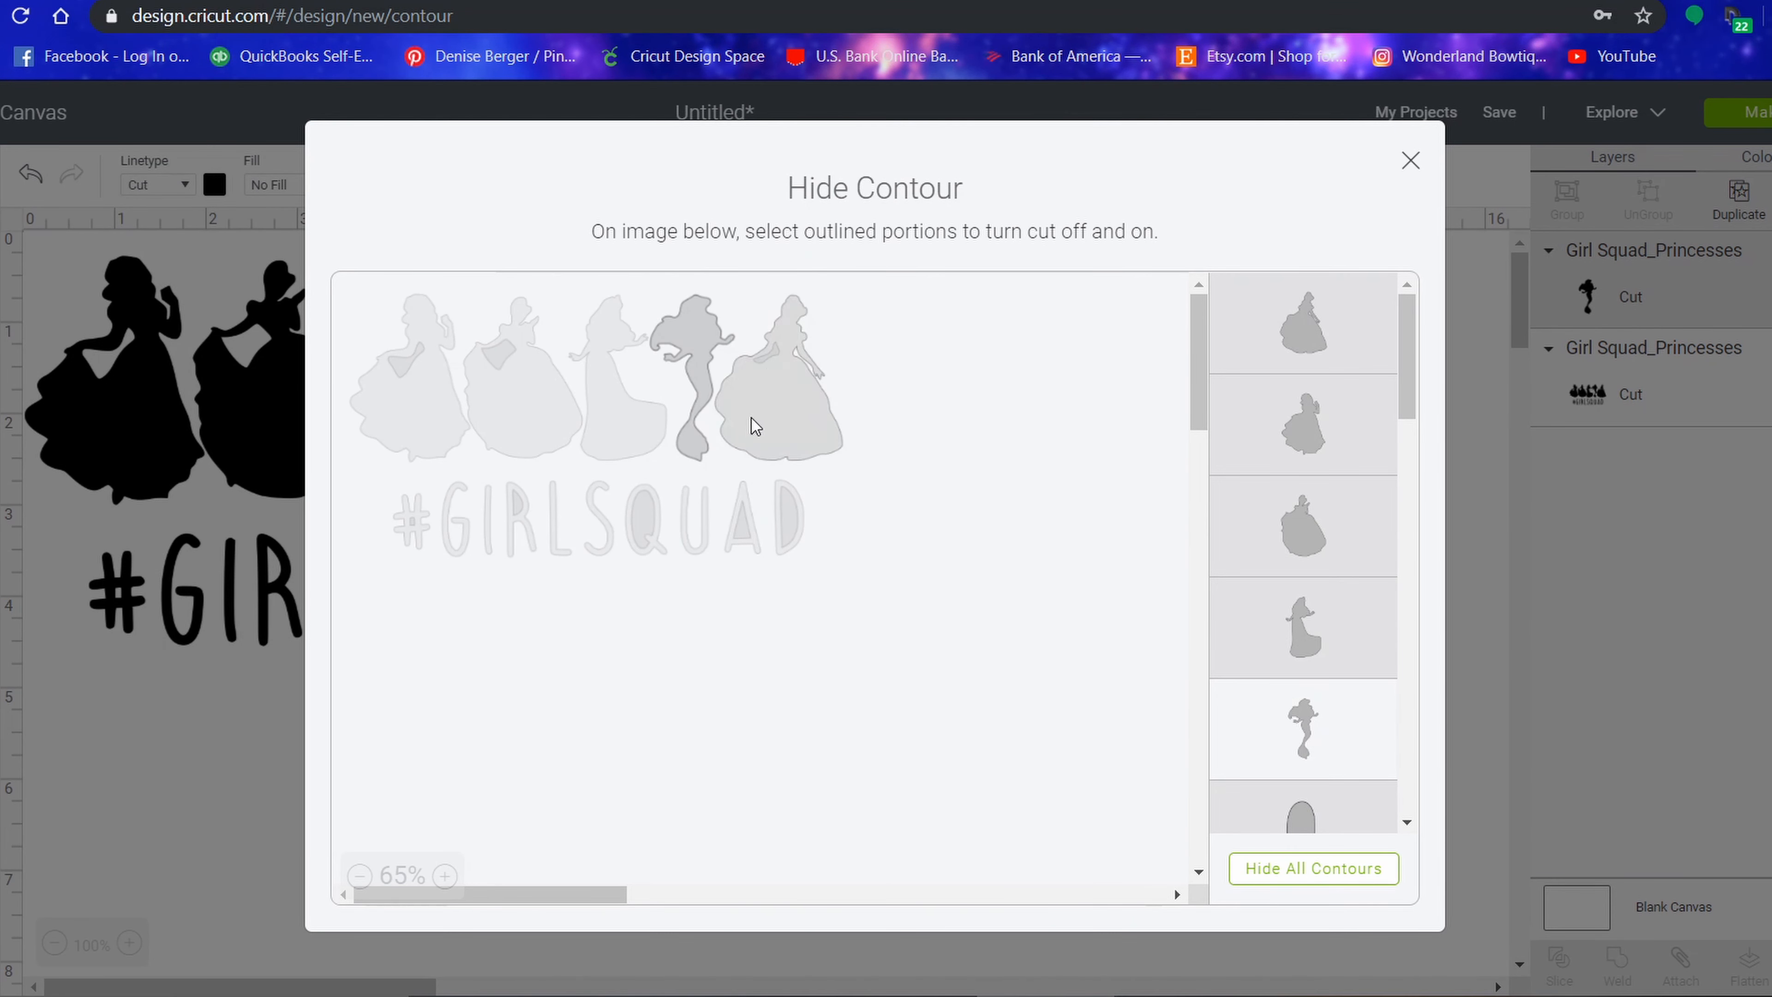
click(776, 356)
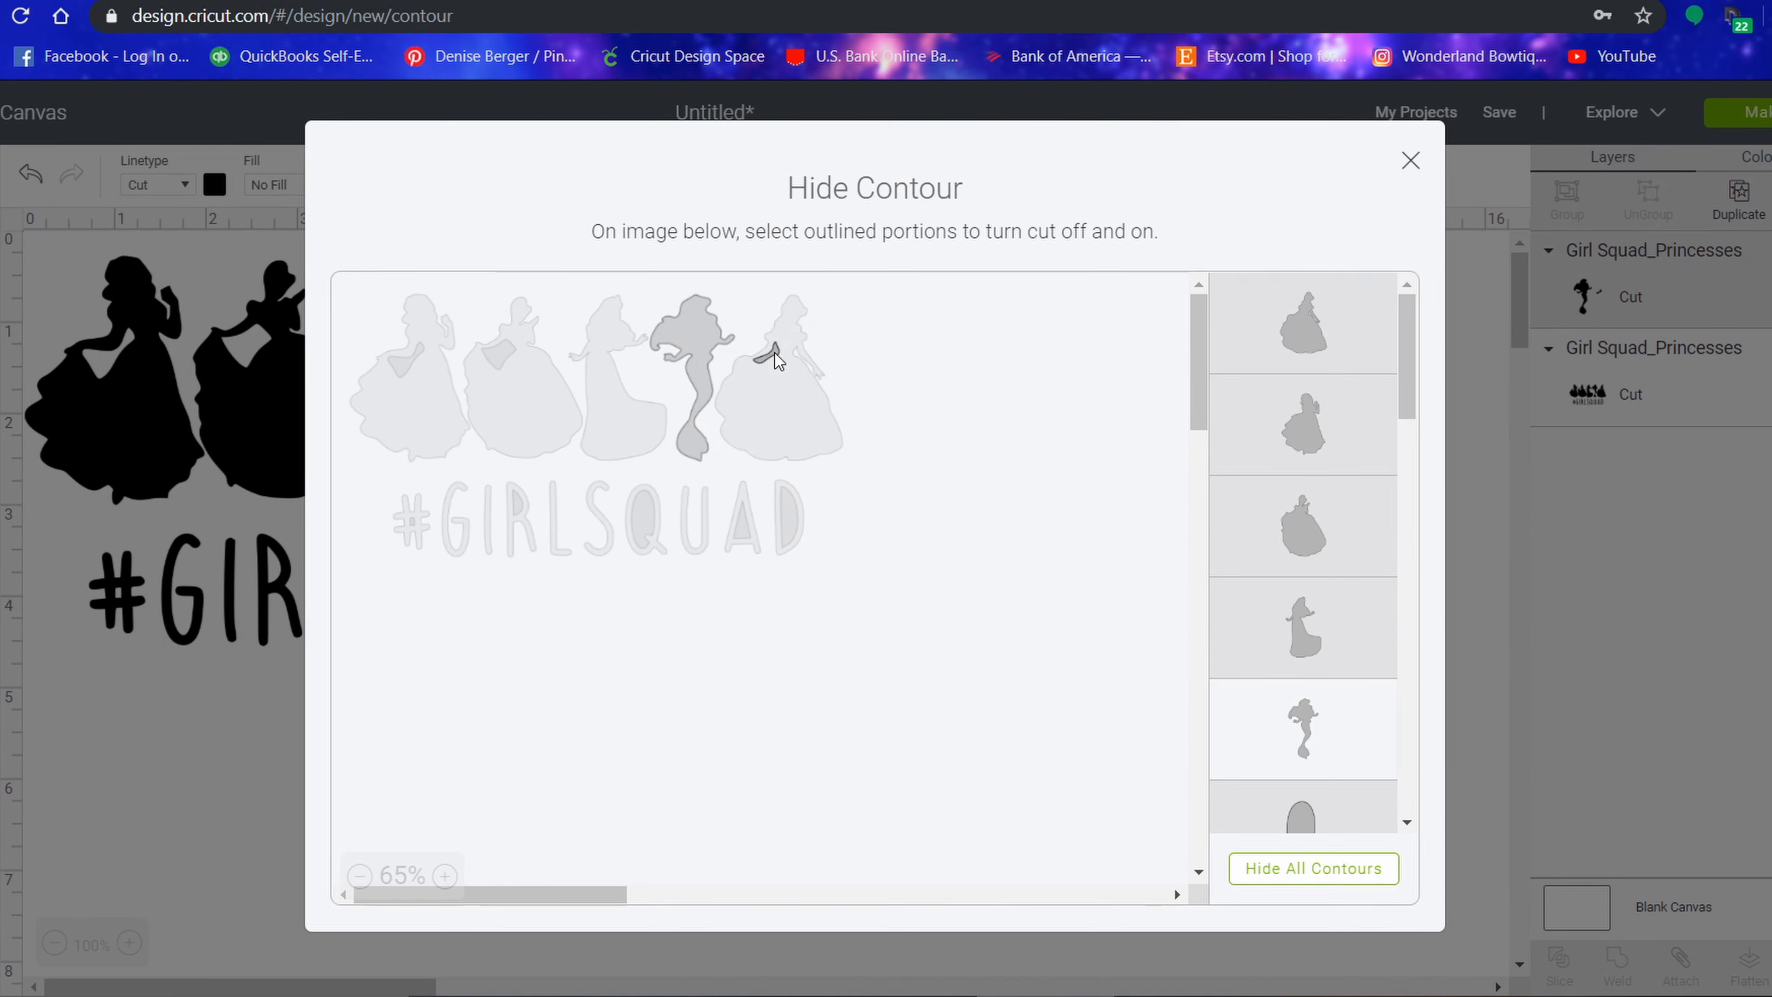
click(776, 357)
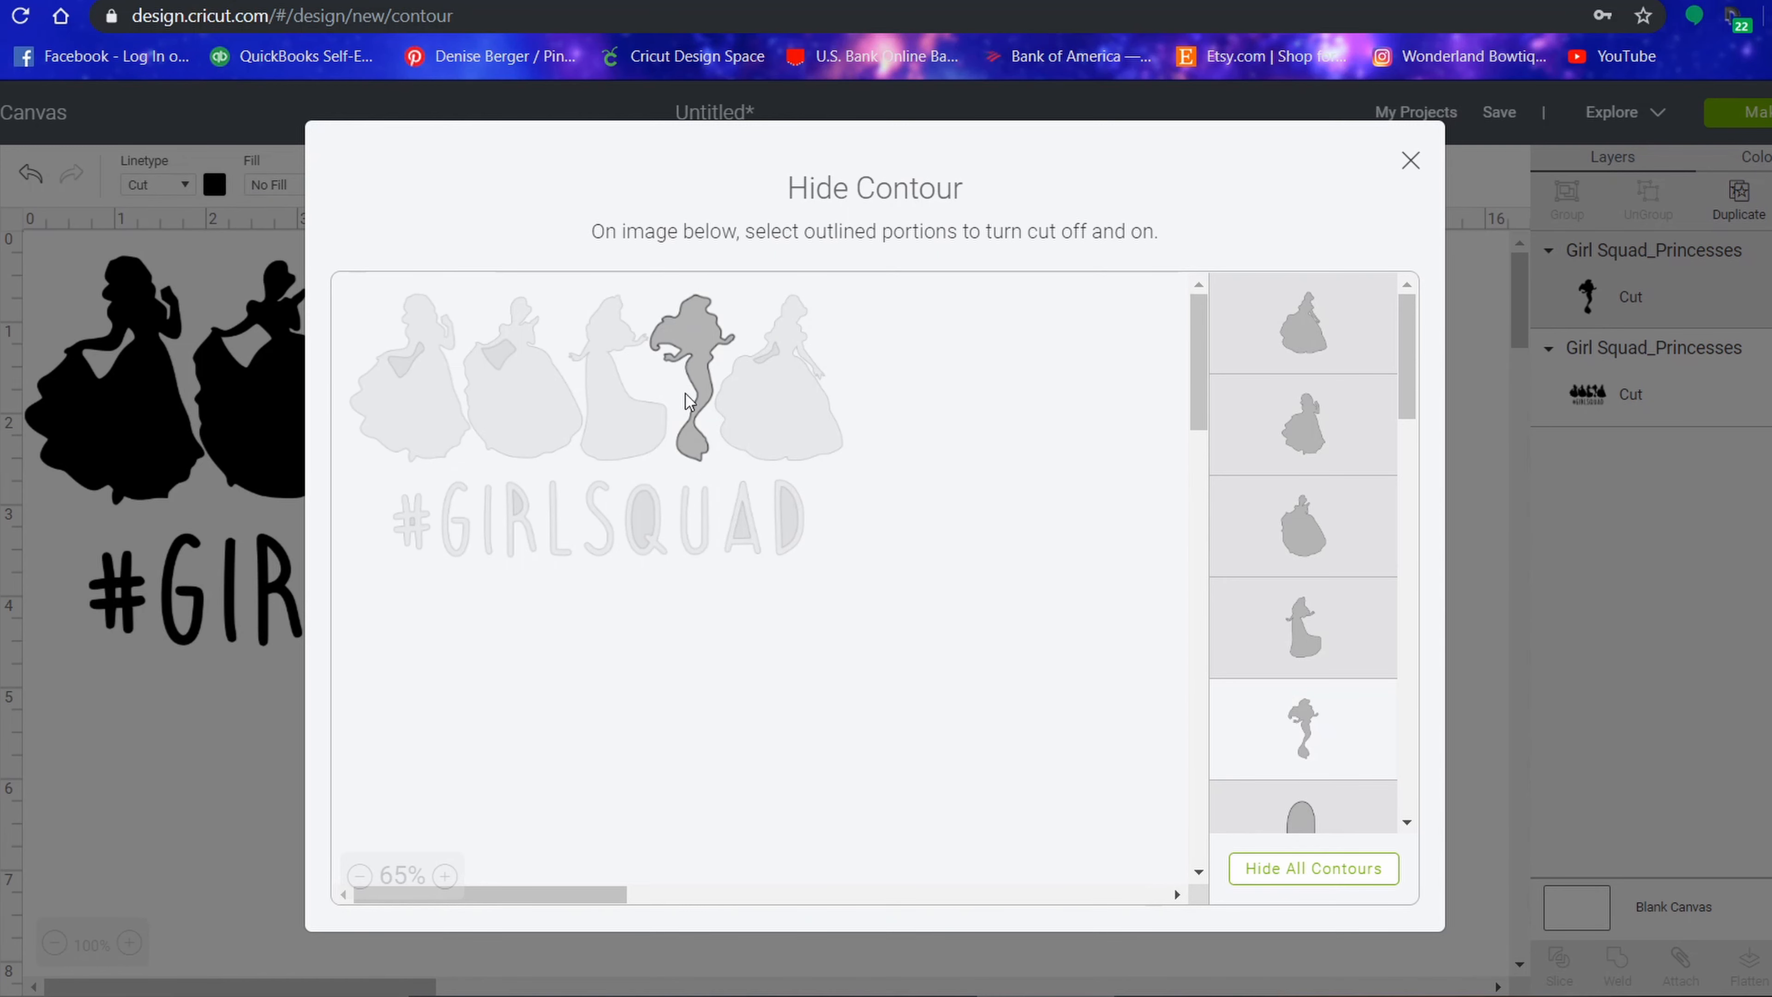
click(180, 861)
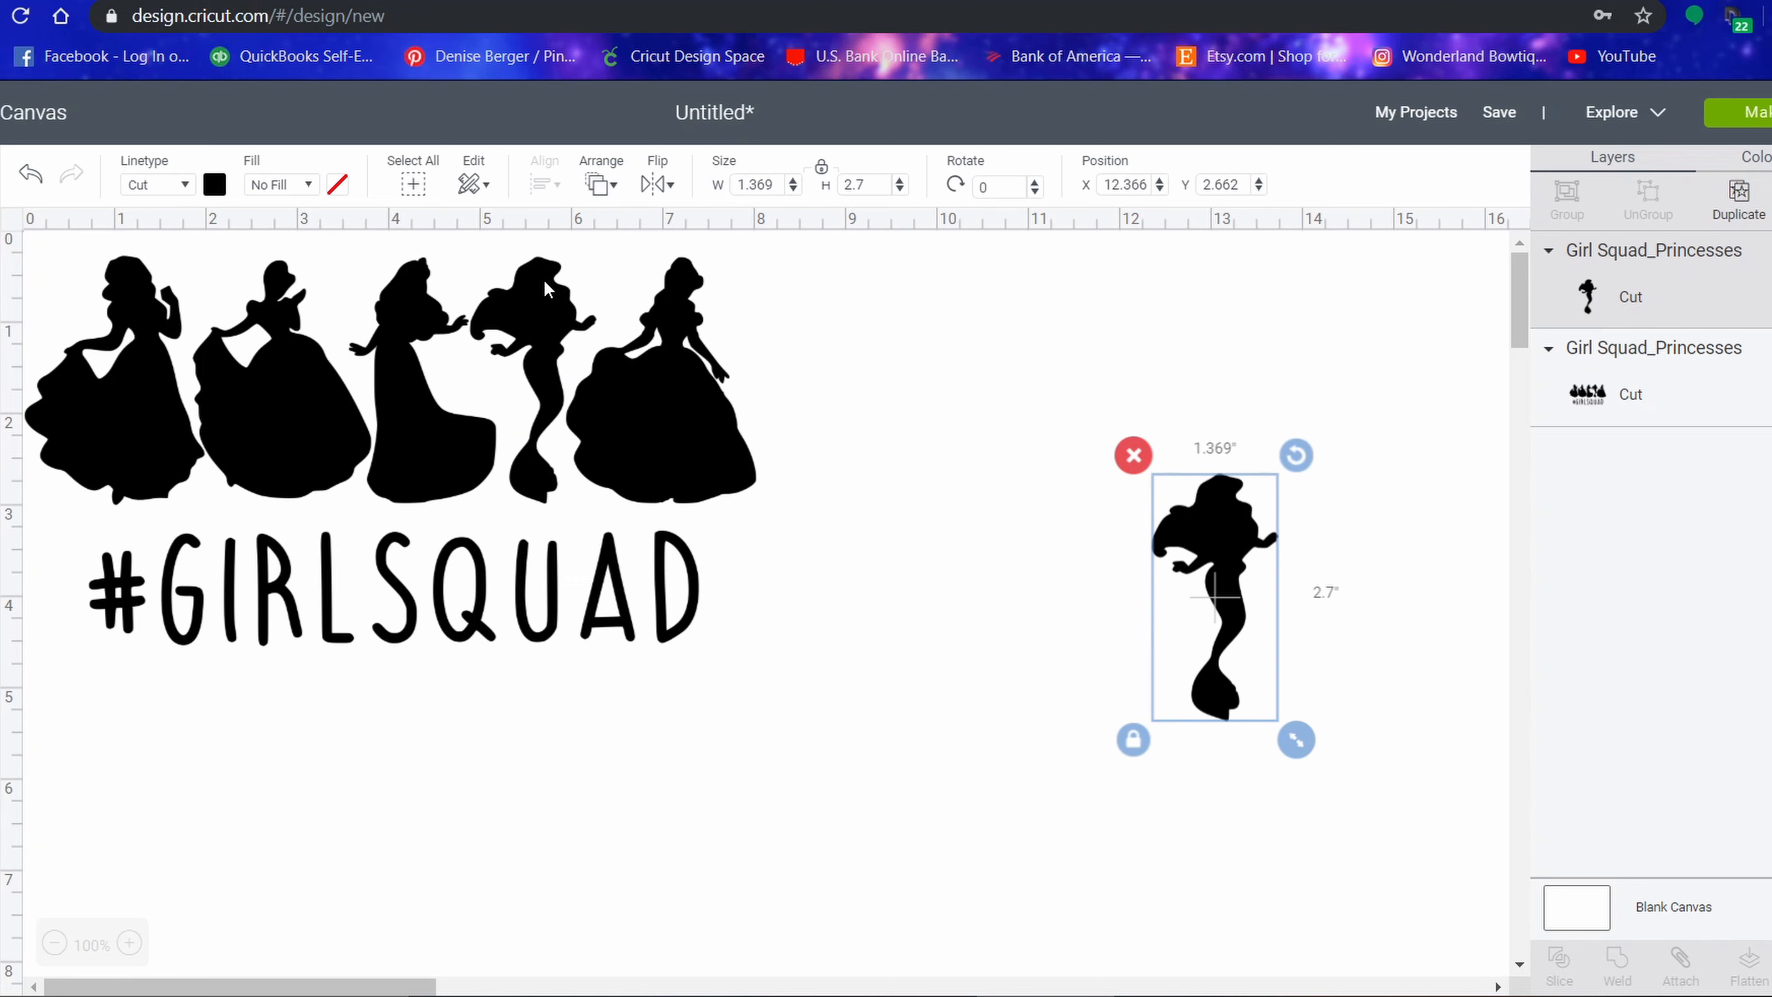
Hide the mermaid contour in the original #GIRLSQUAD image.
click(526, 338)
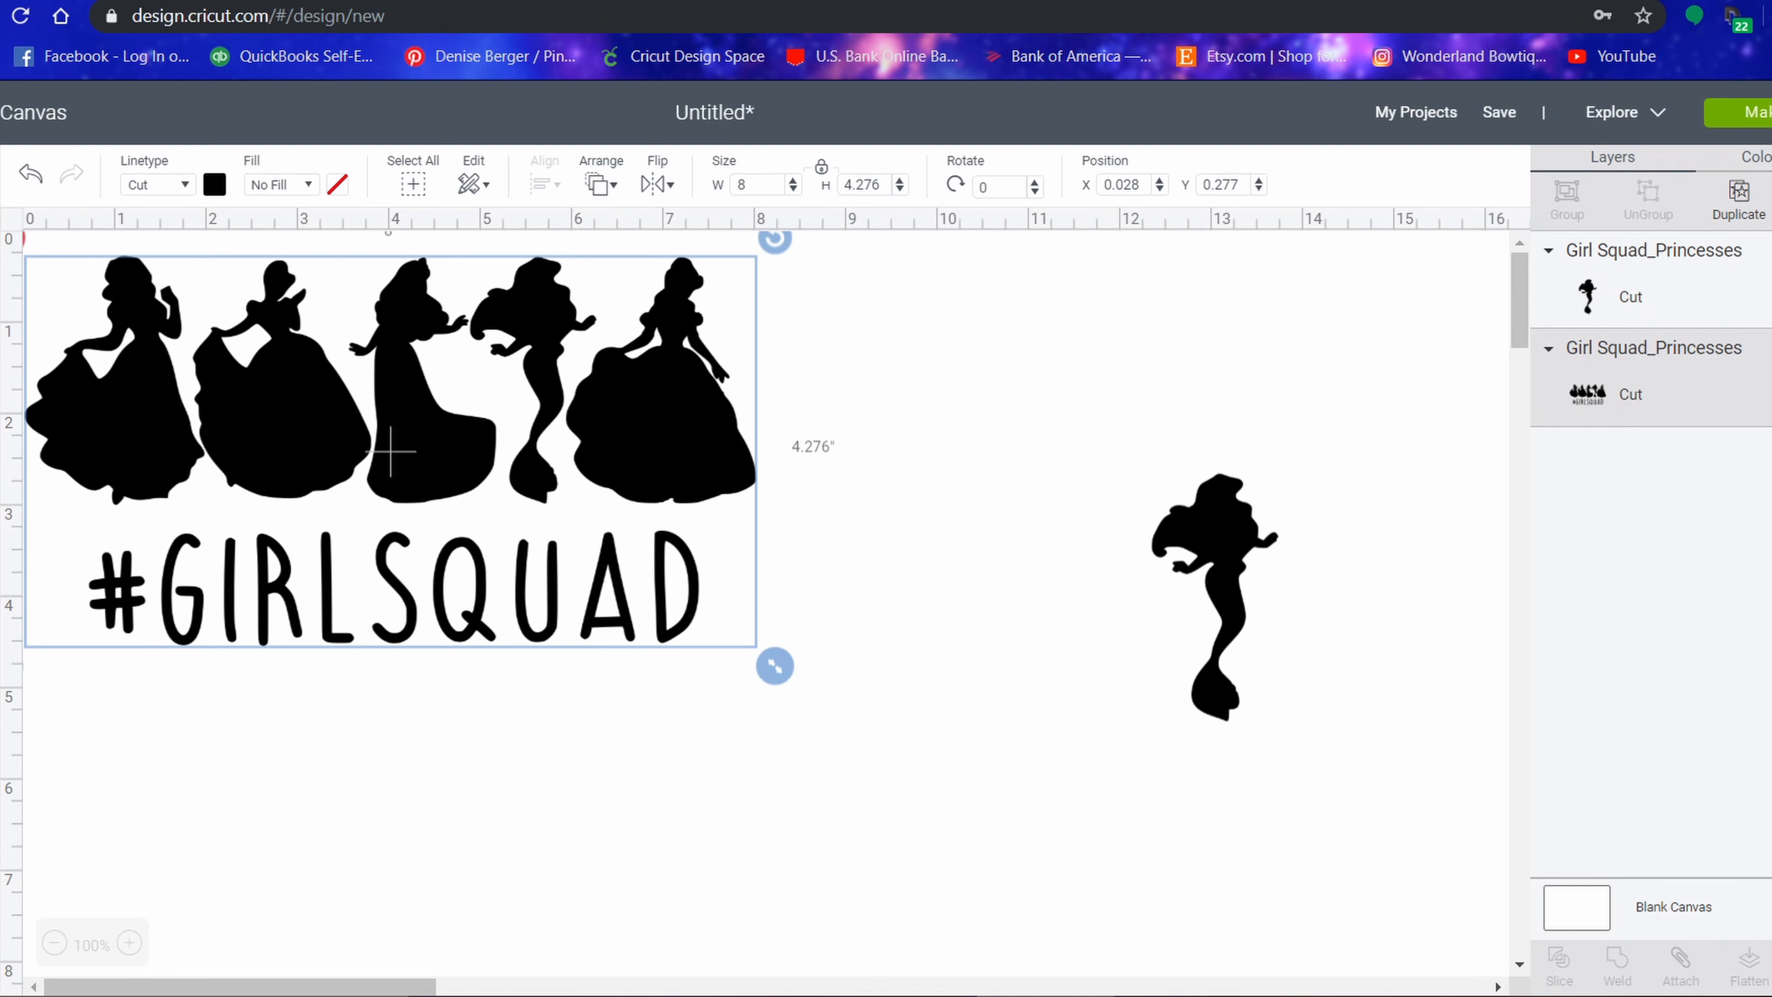
click(1757, 957)
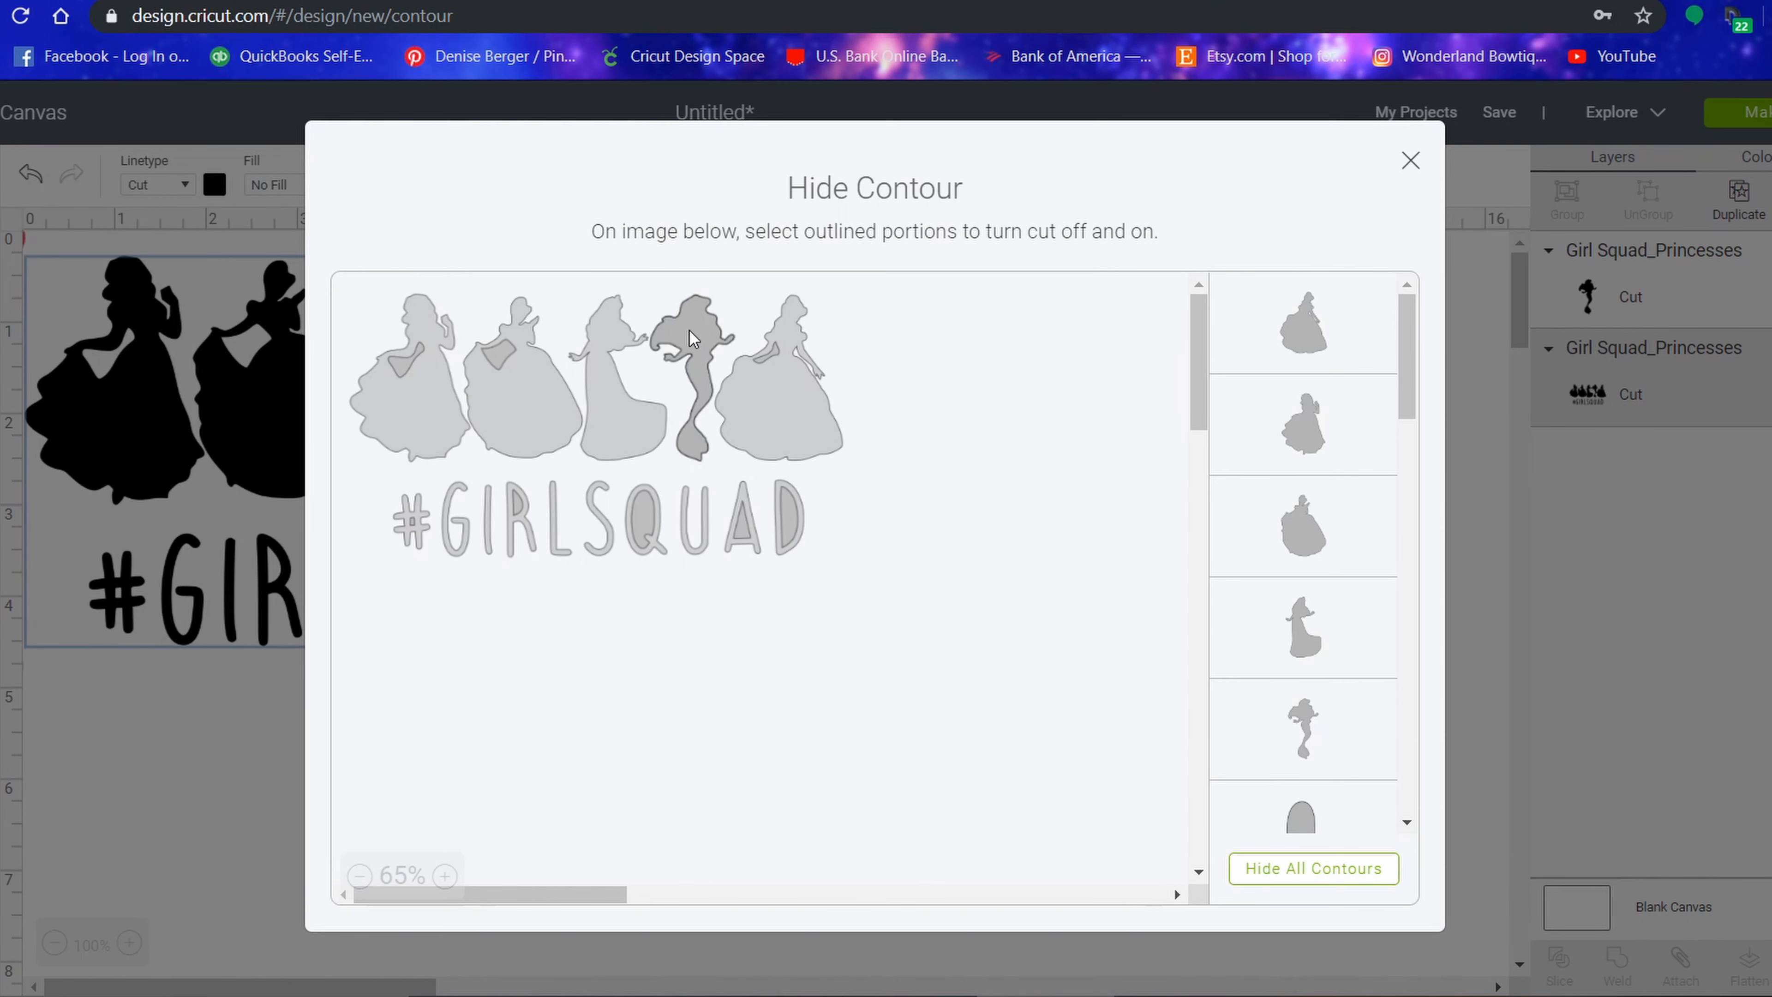
click(694, 342)
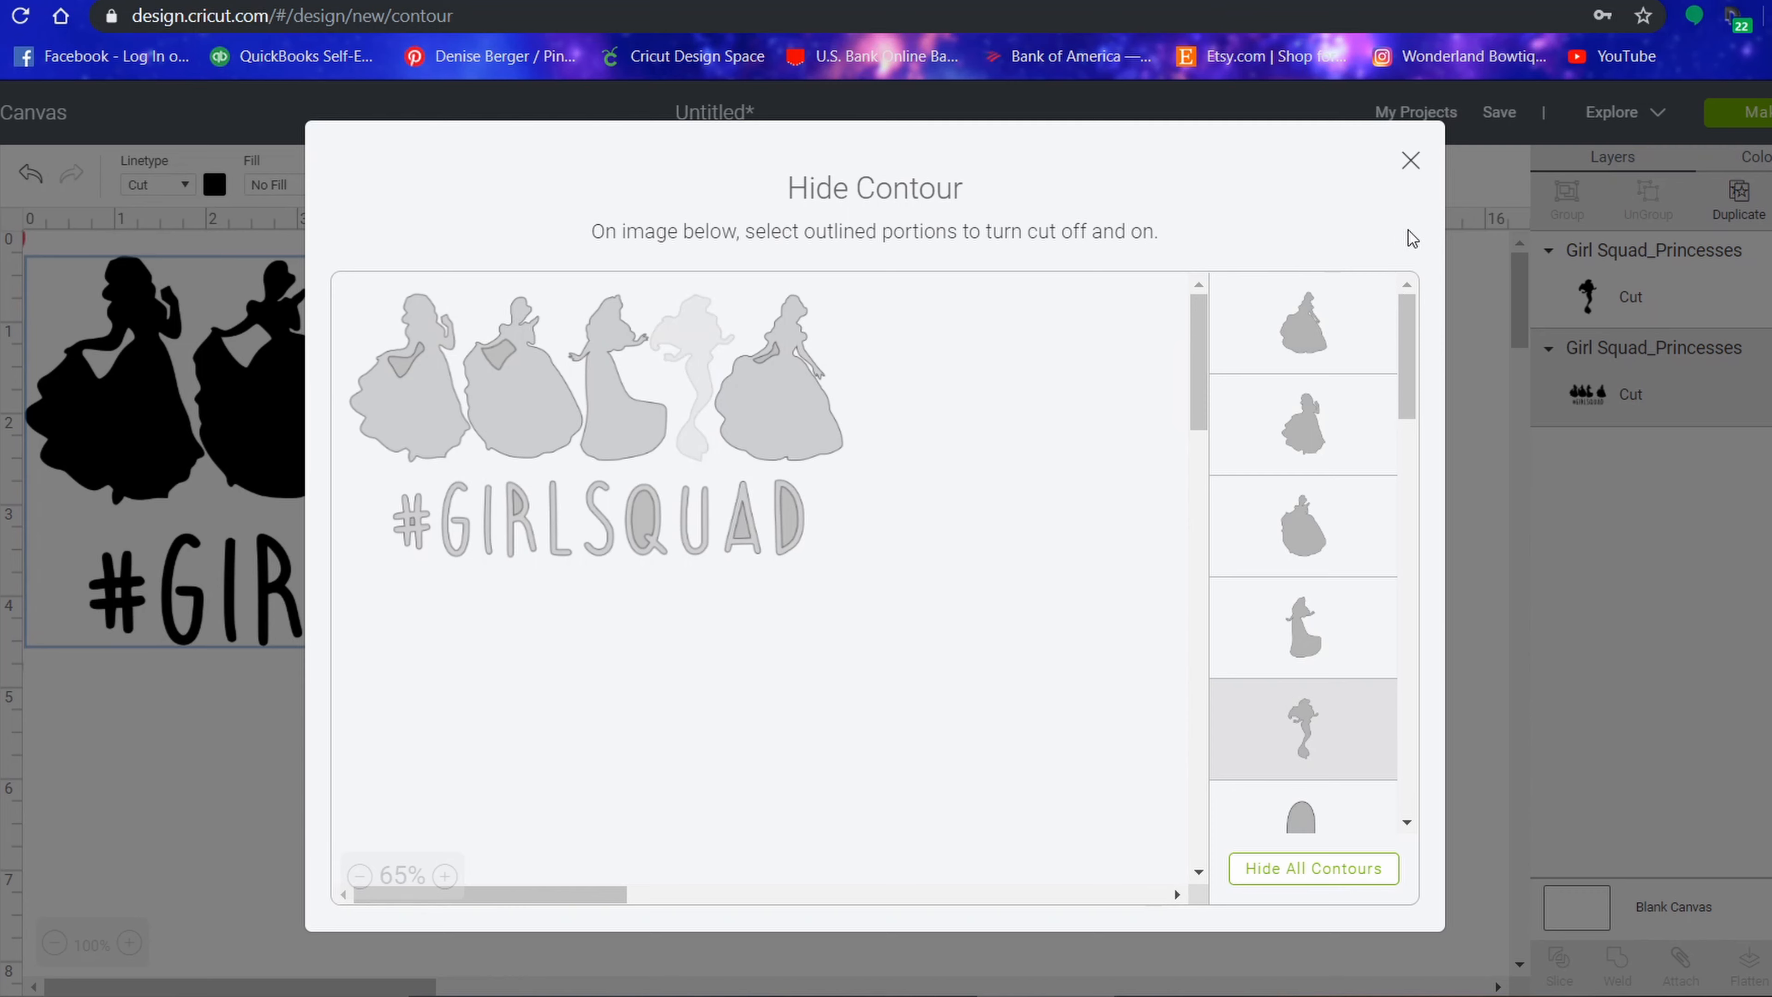
click(1410, 161)
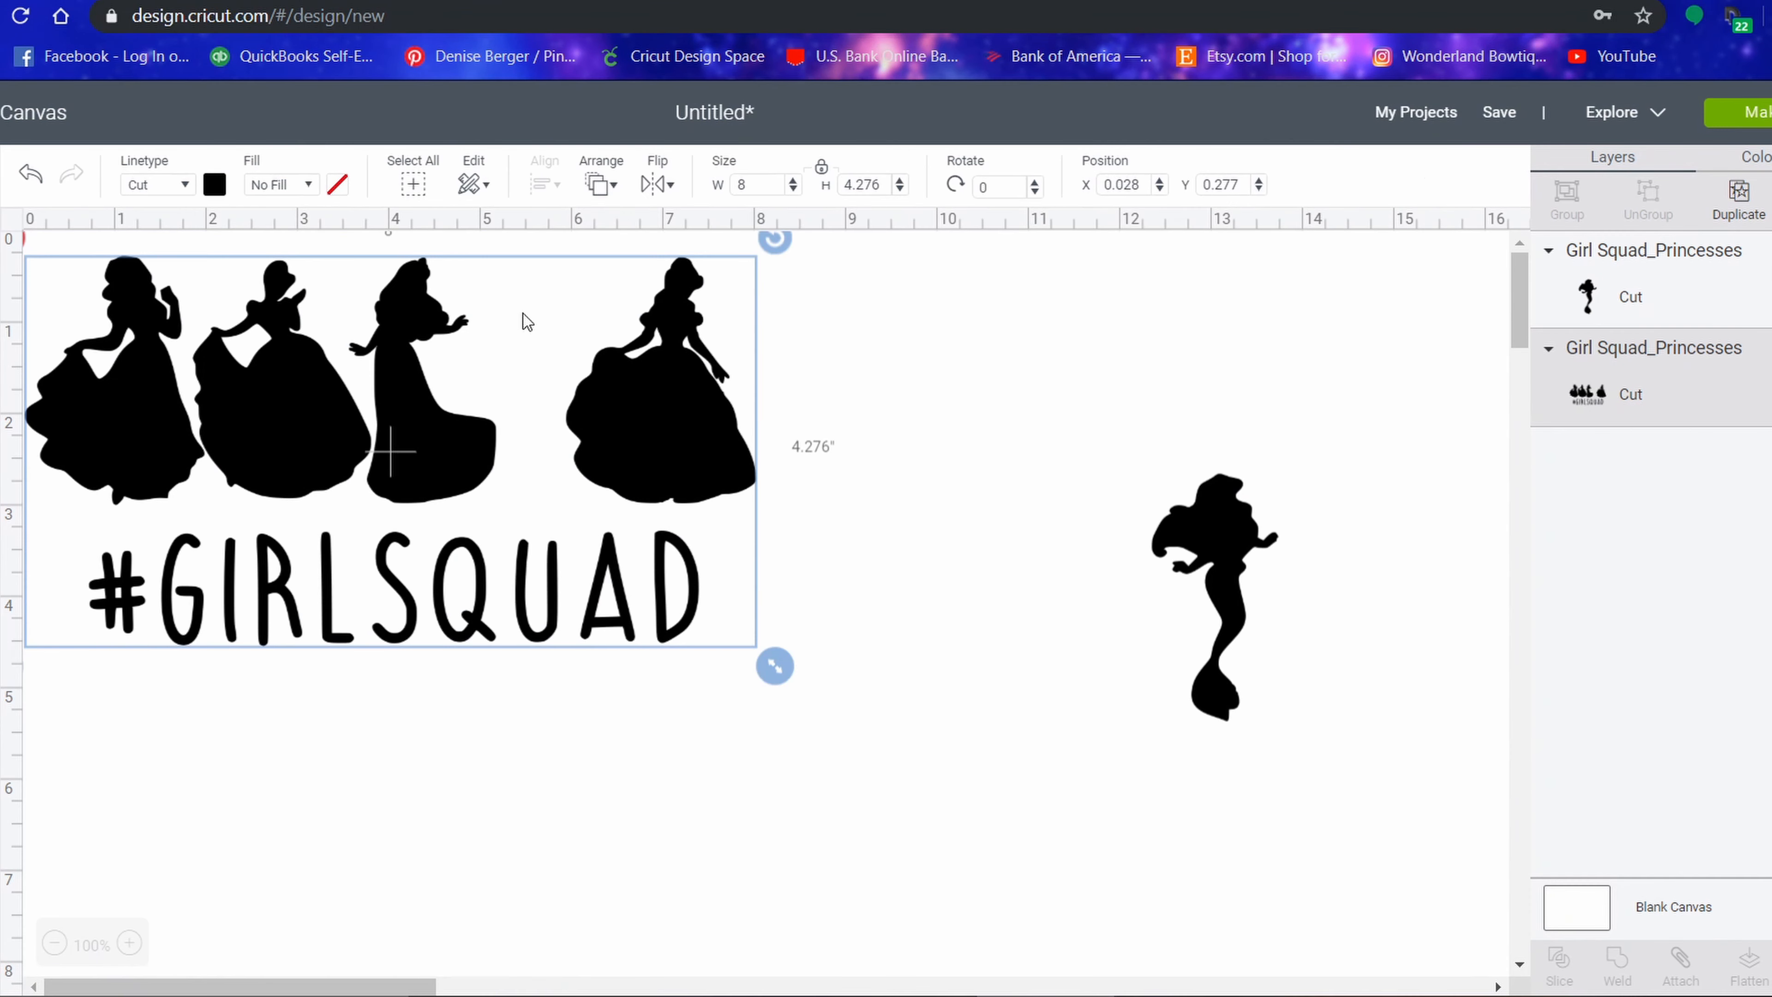
Change the separate mermaid silhouette's material color to red and deselect it.
click(1218, 539)
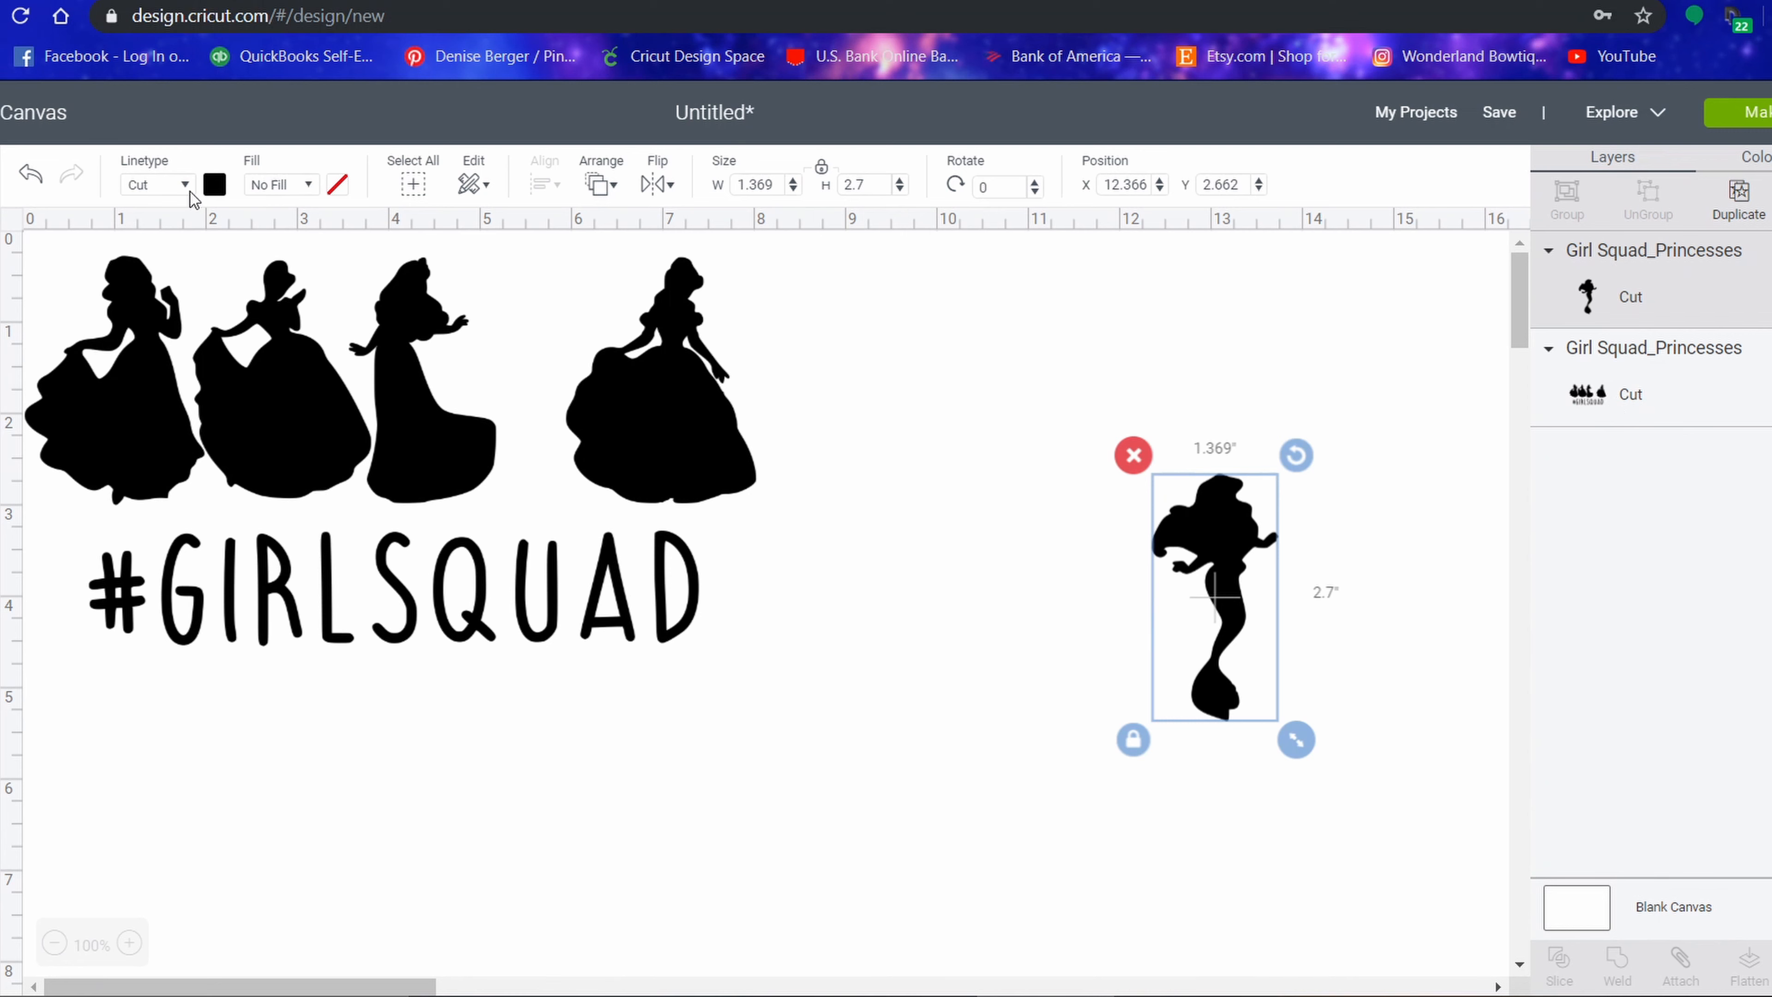
click(215, 185)
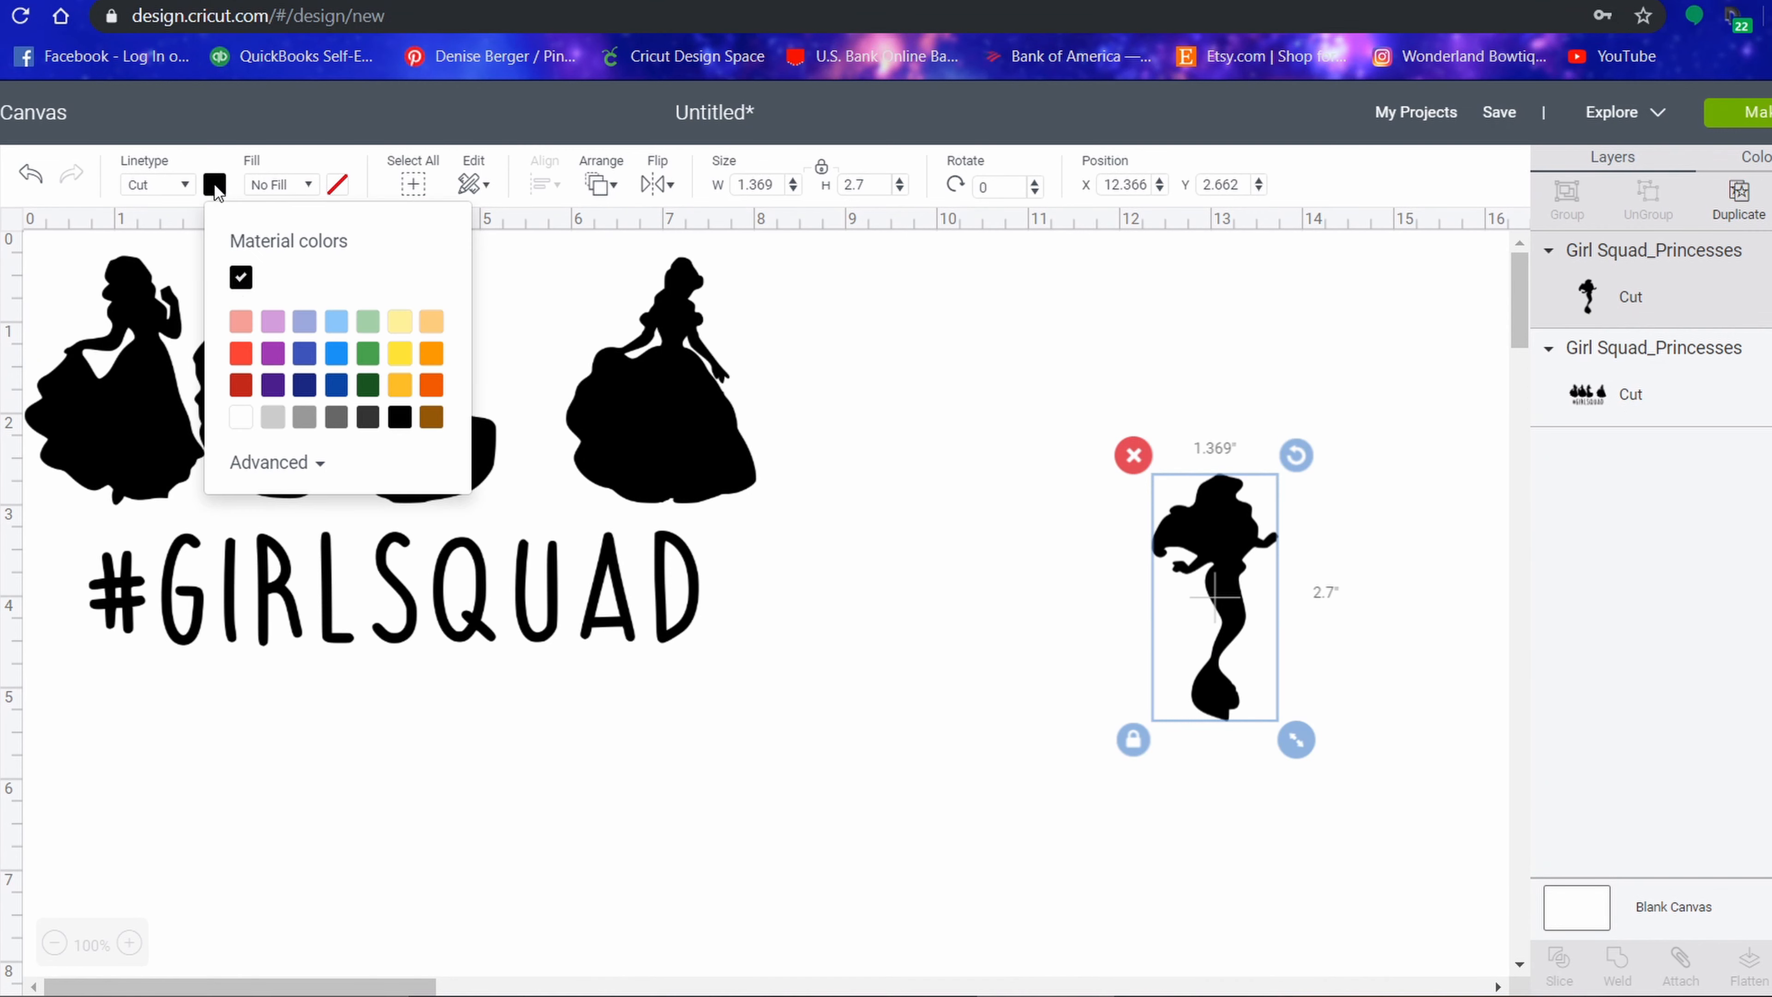
click(249, 360)
click(1051, 872)
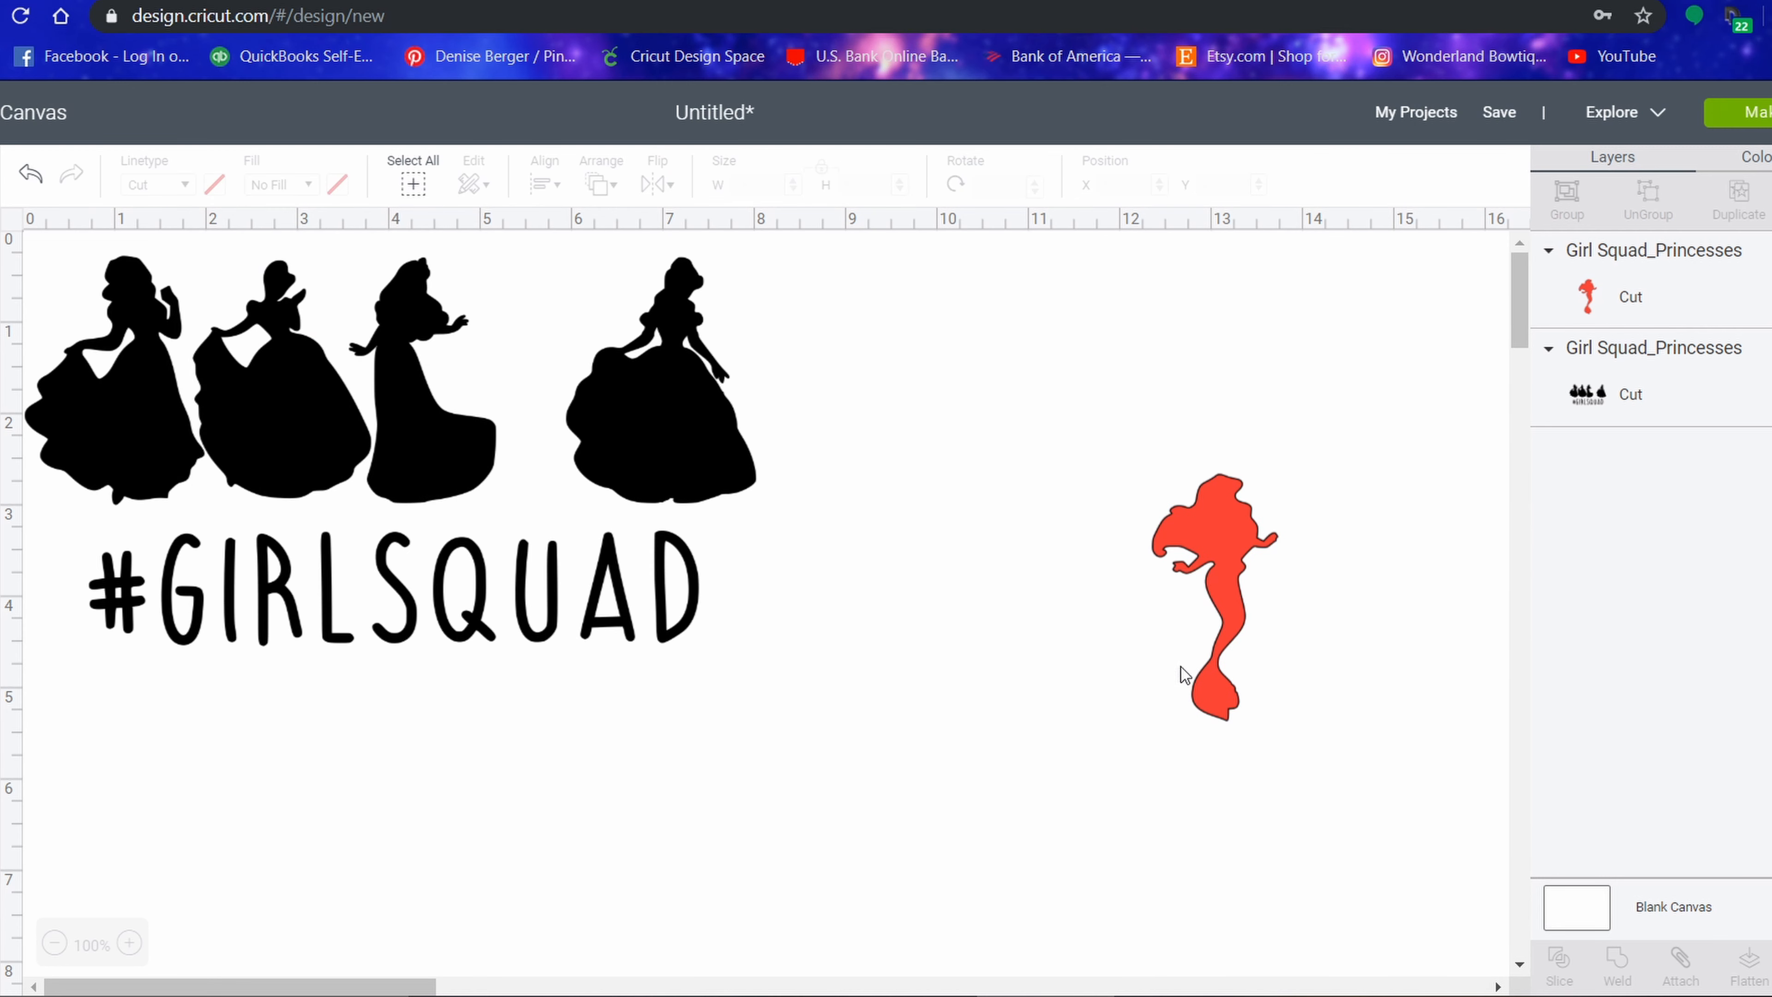
Try the red mermaid in the gap between the black princesses and move it back out beside the design.
drag(1232, 620, 544, 403)
drag(544, 418, 1236, 499)
drag(672, 409, 734, 486)
drag(1239, 456, 605, 446)
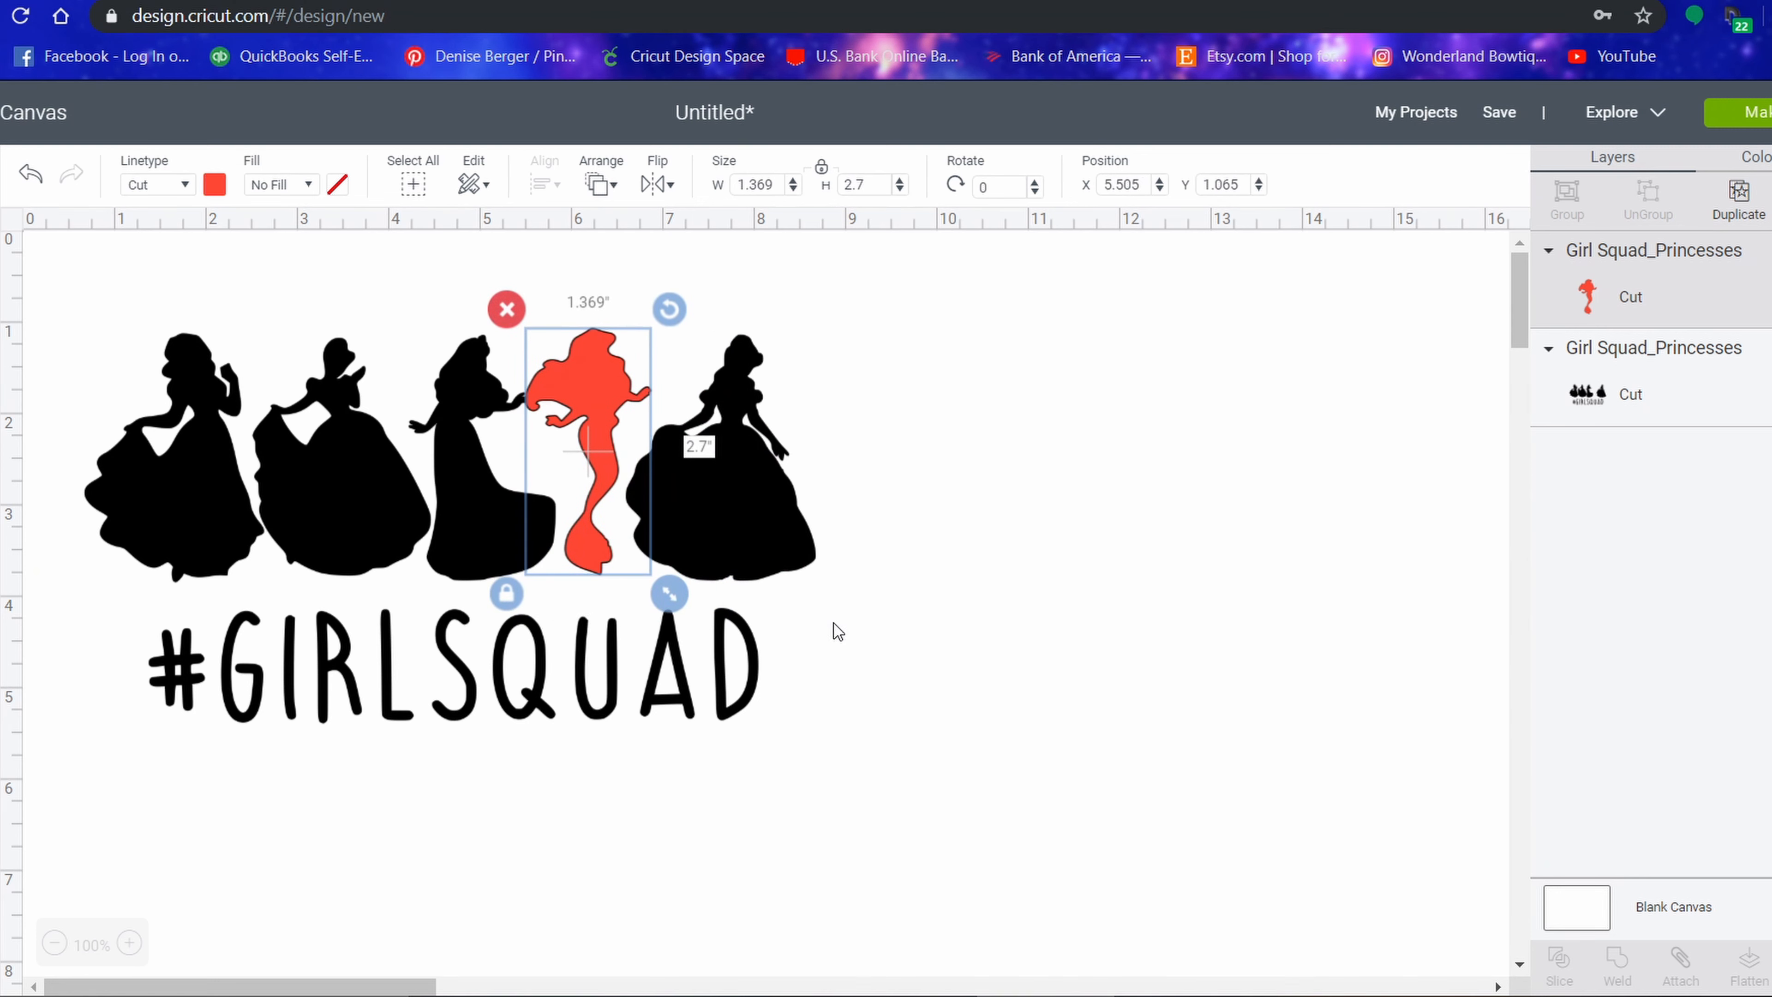
drag(613, 400, 1177, 407)
Duplicate the black #GIRLSQUAD design, place the copy below the red mermaid and move the original to about X 0.4, Y 0.2.
click(687, 512)
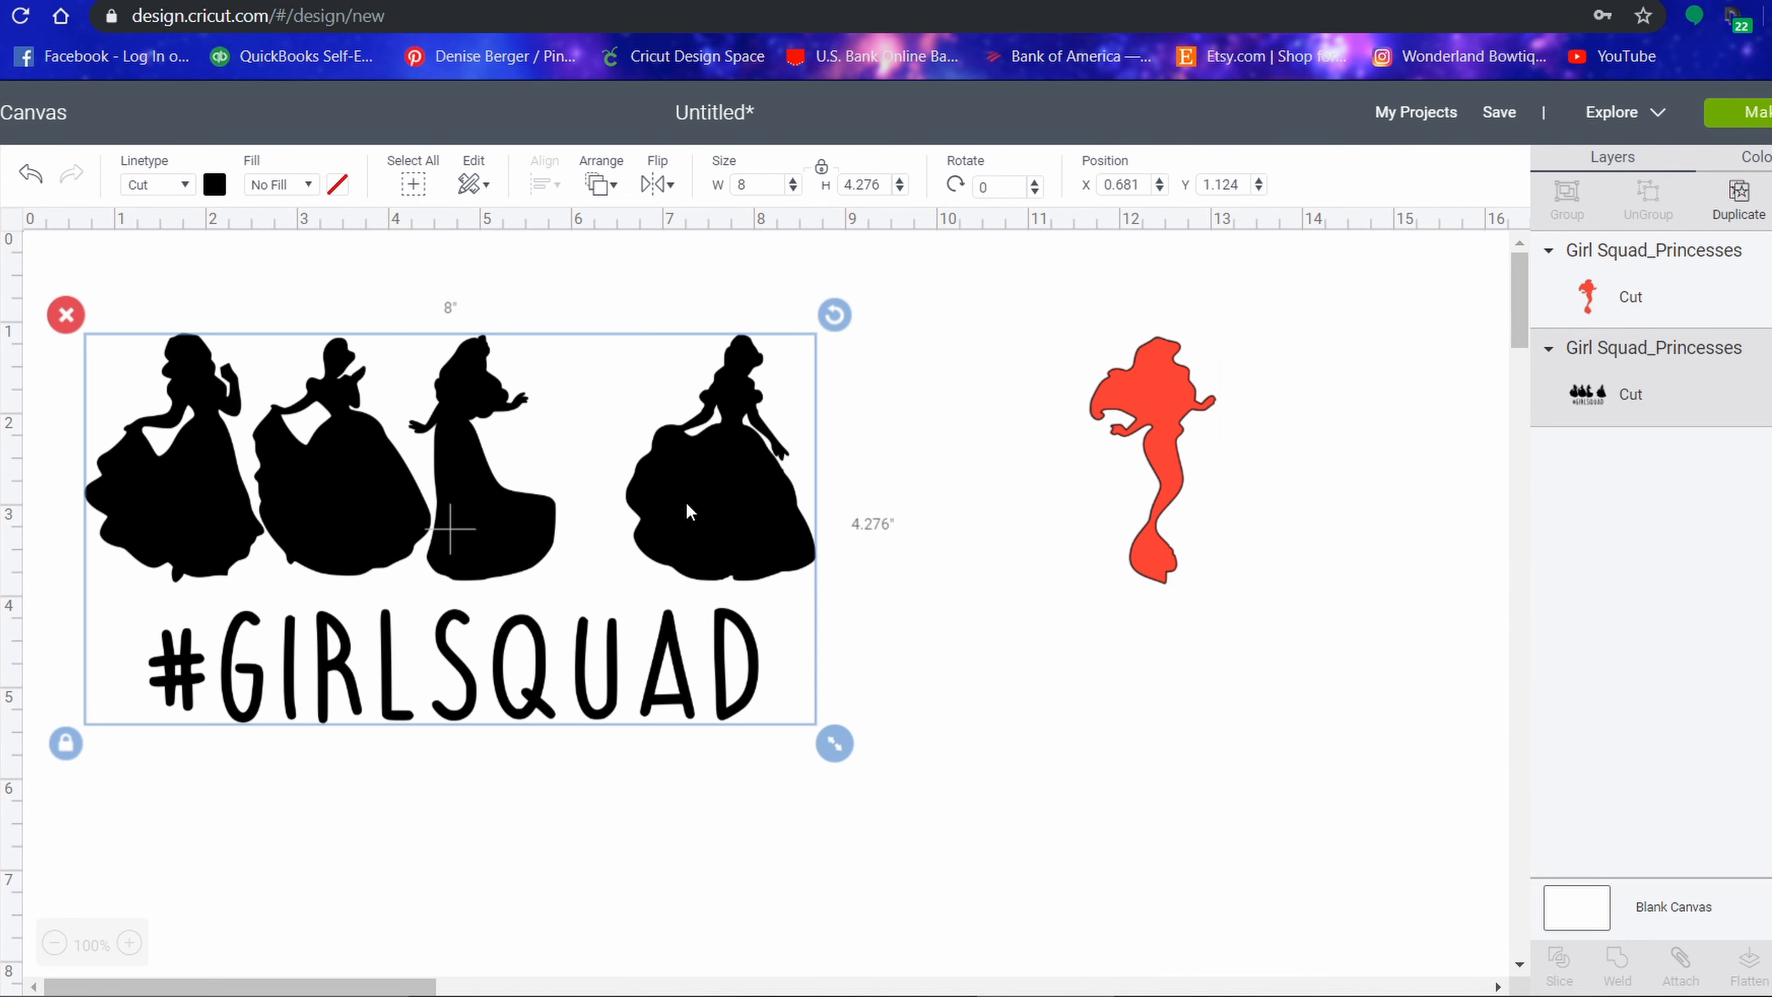
click(1738, 197)
drag(763, 565, 1221, 771)
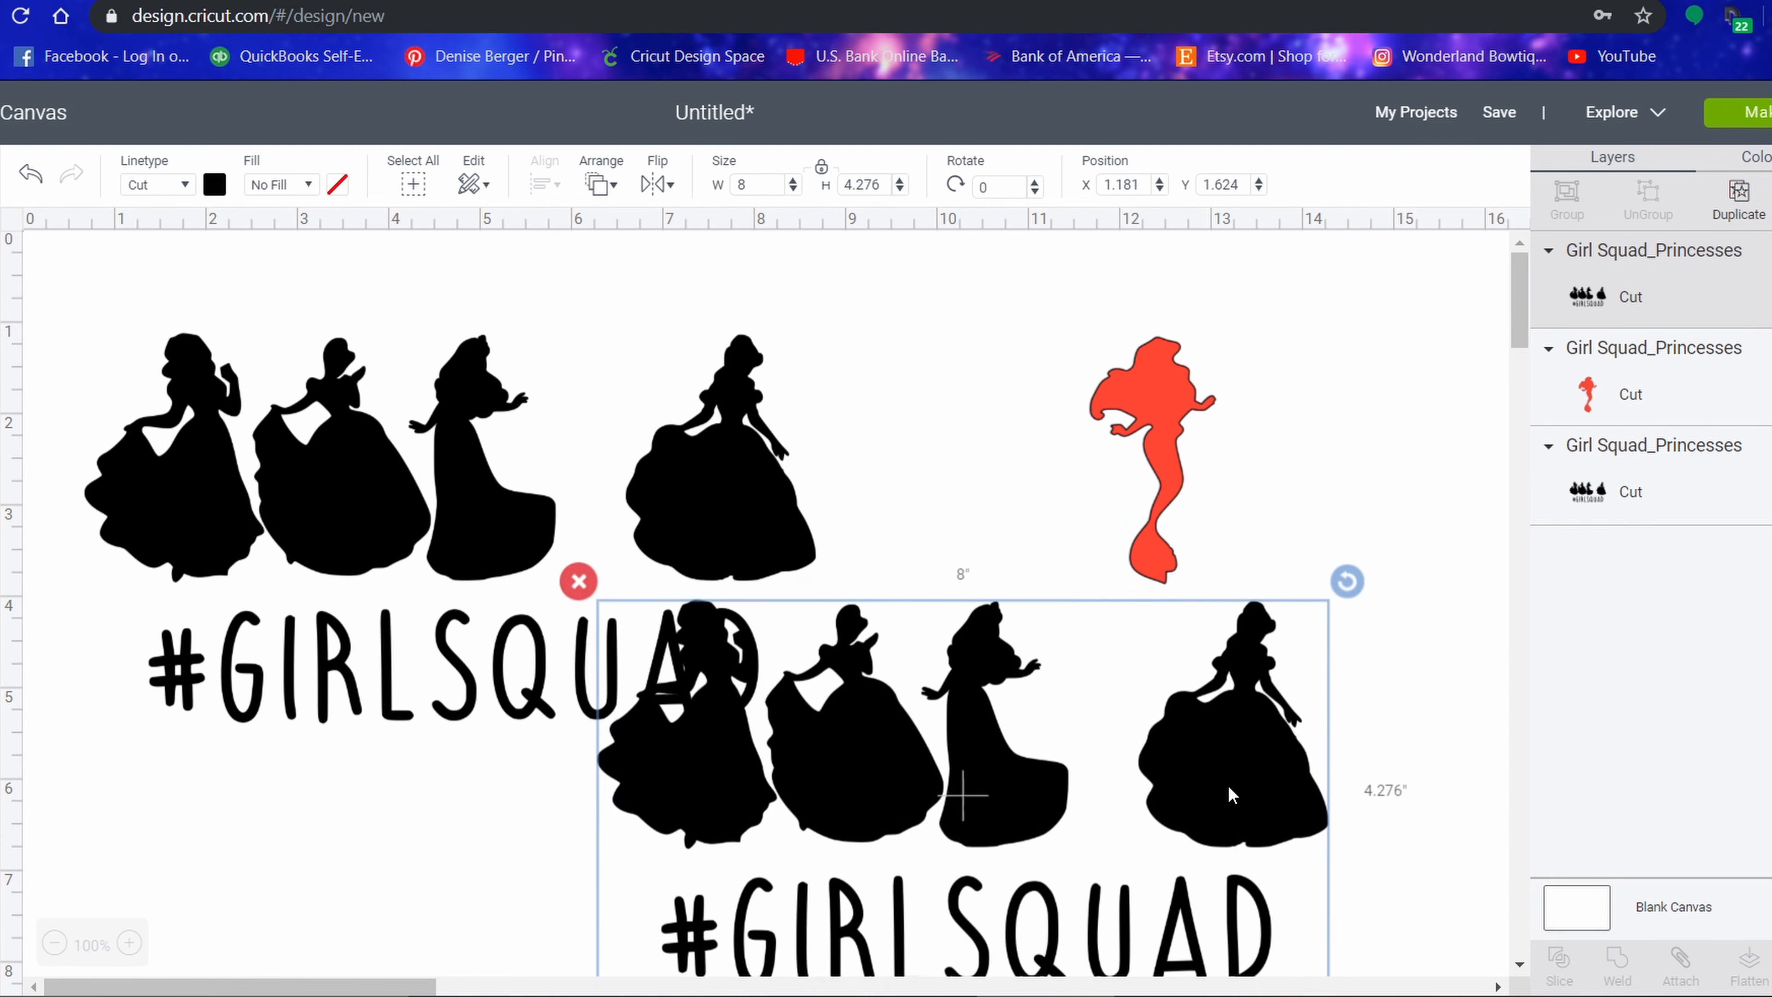
drag(439, 477, 436, 449)
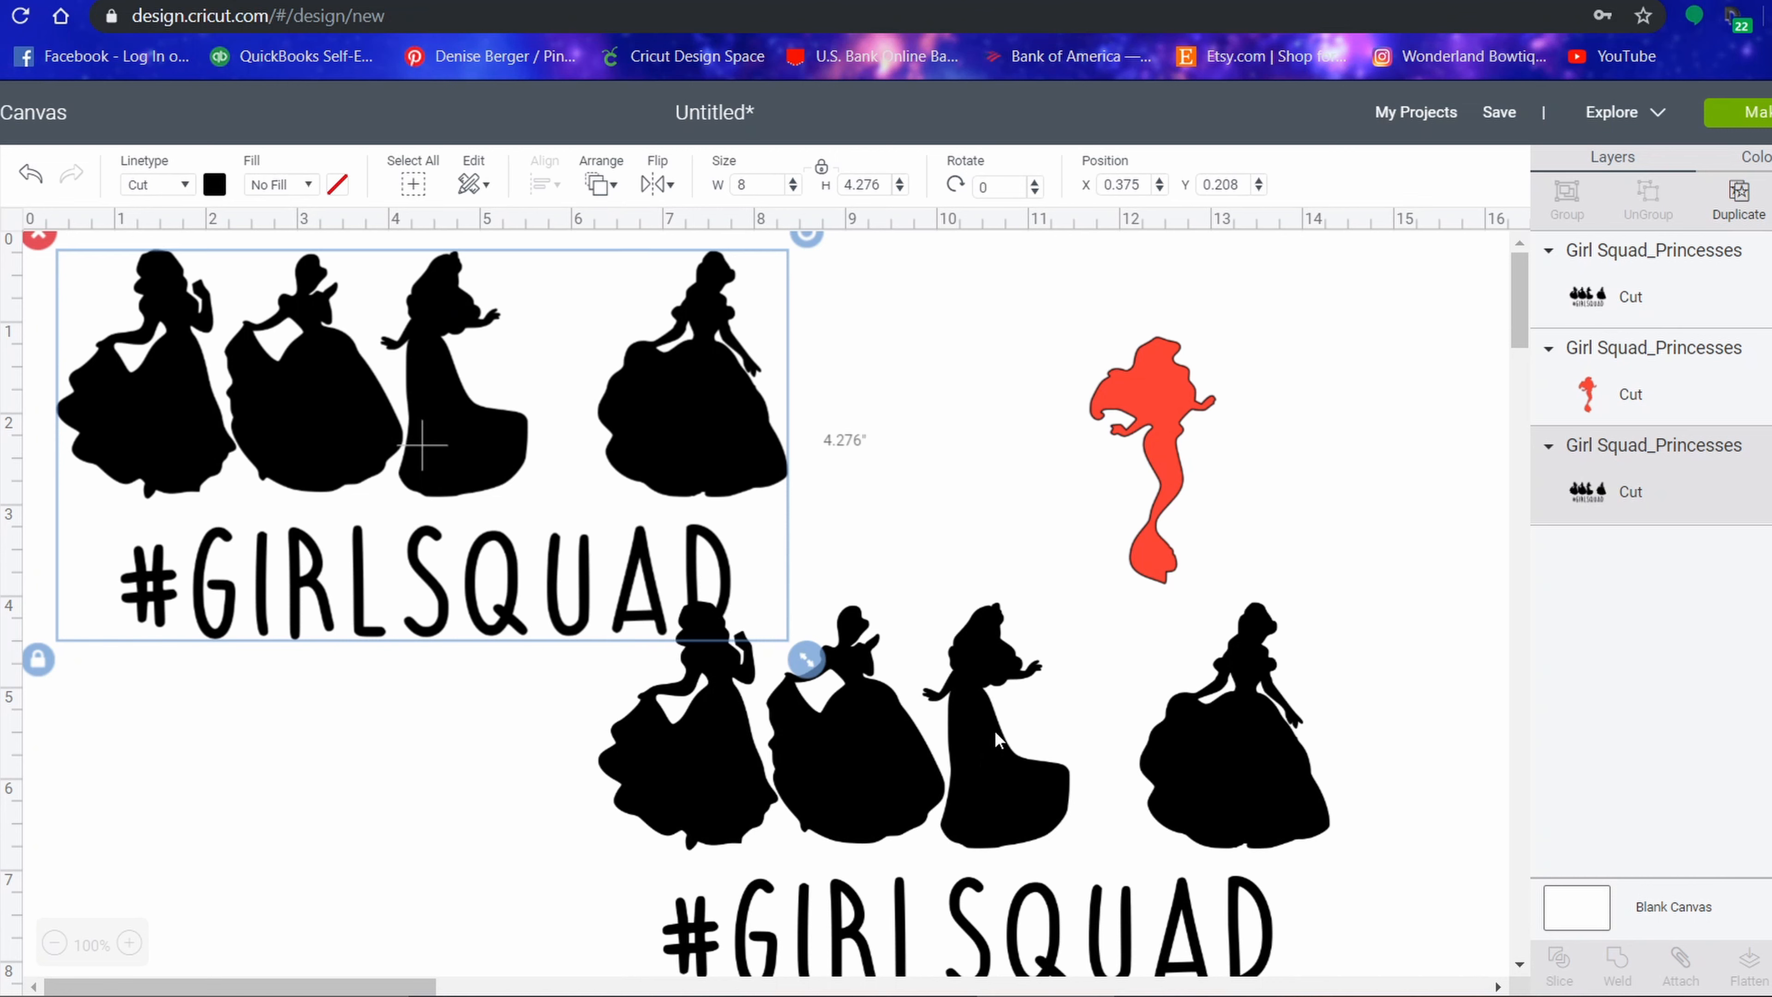
Hide every contour in the lower black #GIRLSQUAD copy except the third princess in the long straight gown.
click(947, 745)
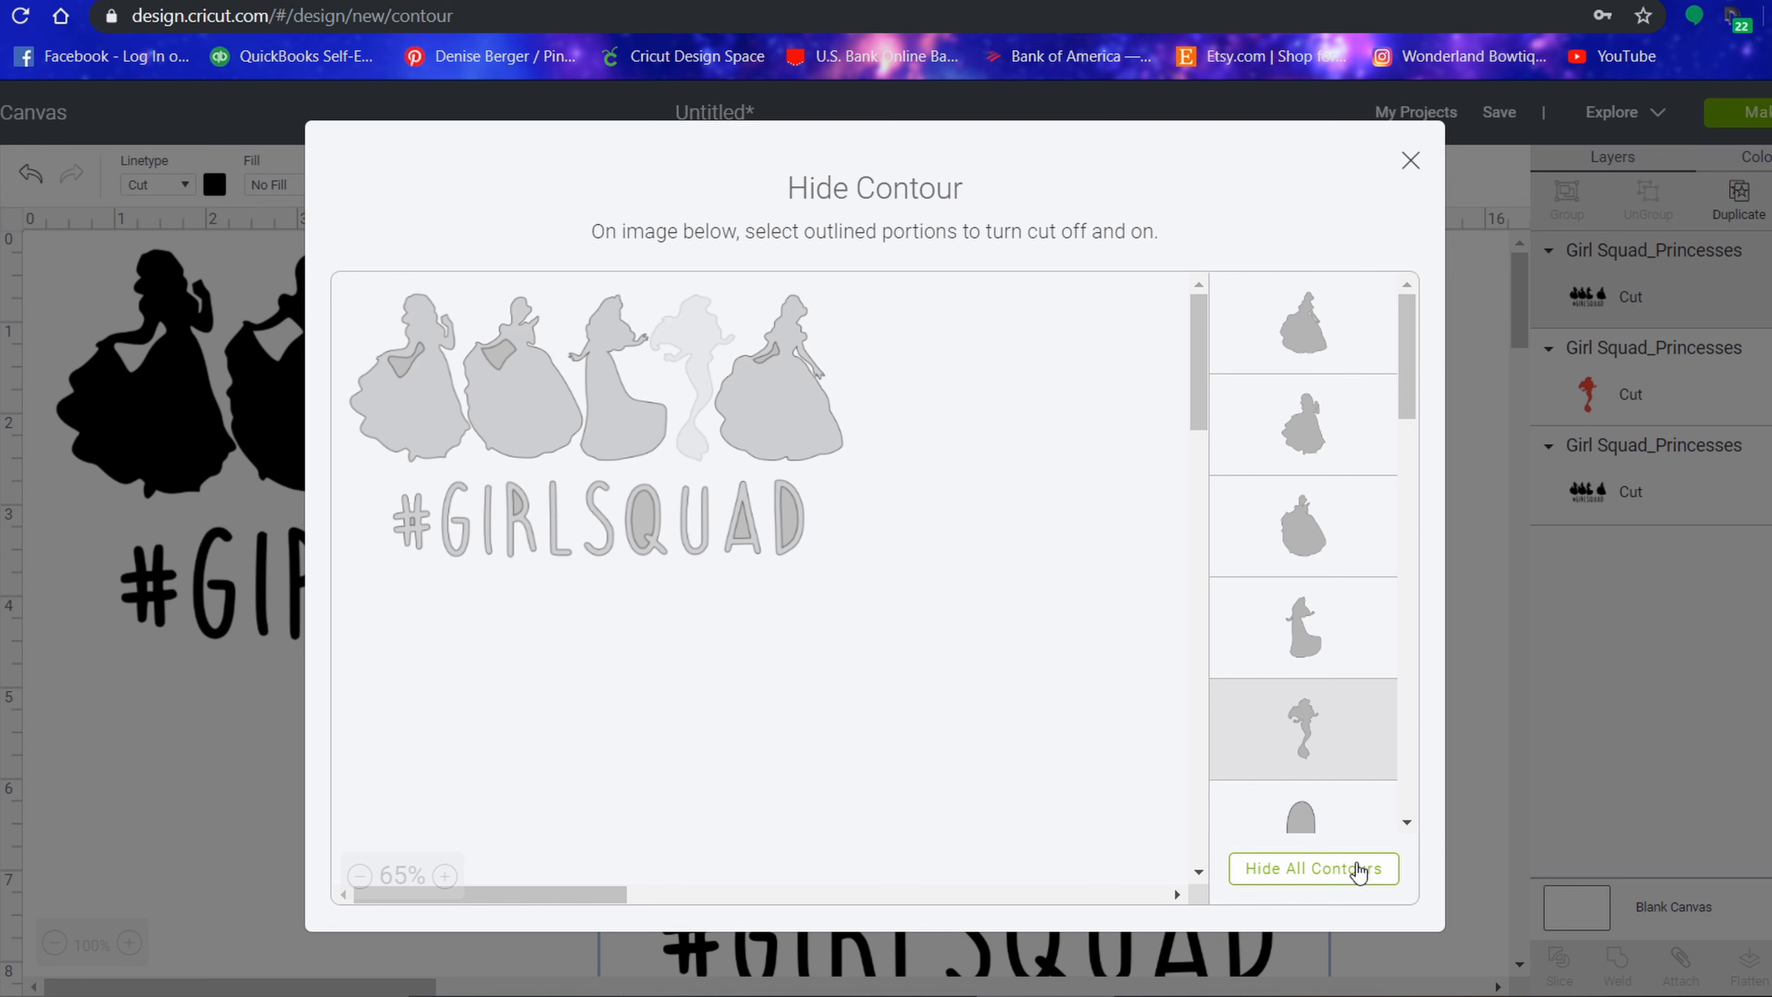
click(1357, 871)
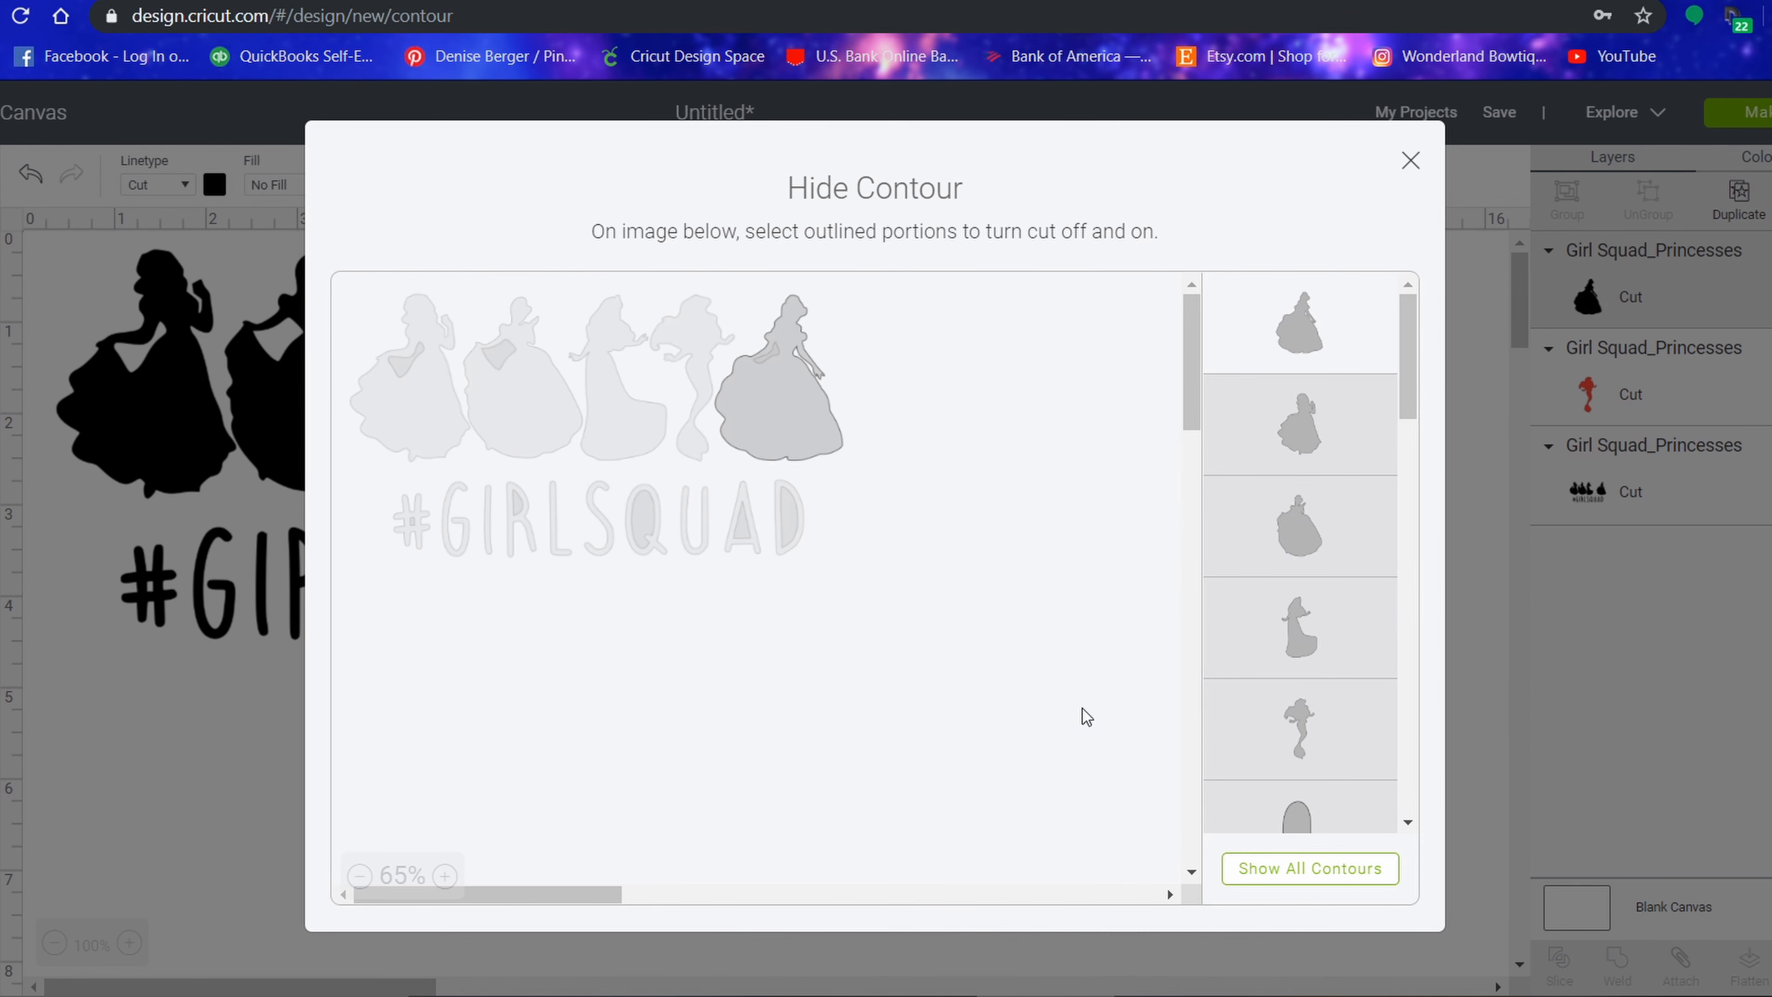
click(811, 429)
click(609, 415)
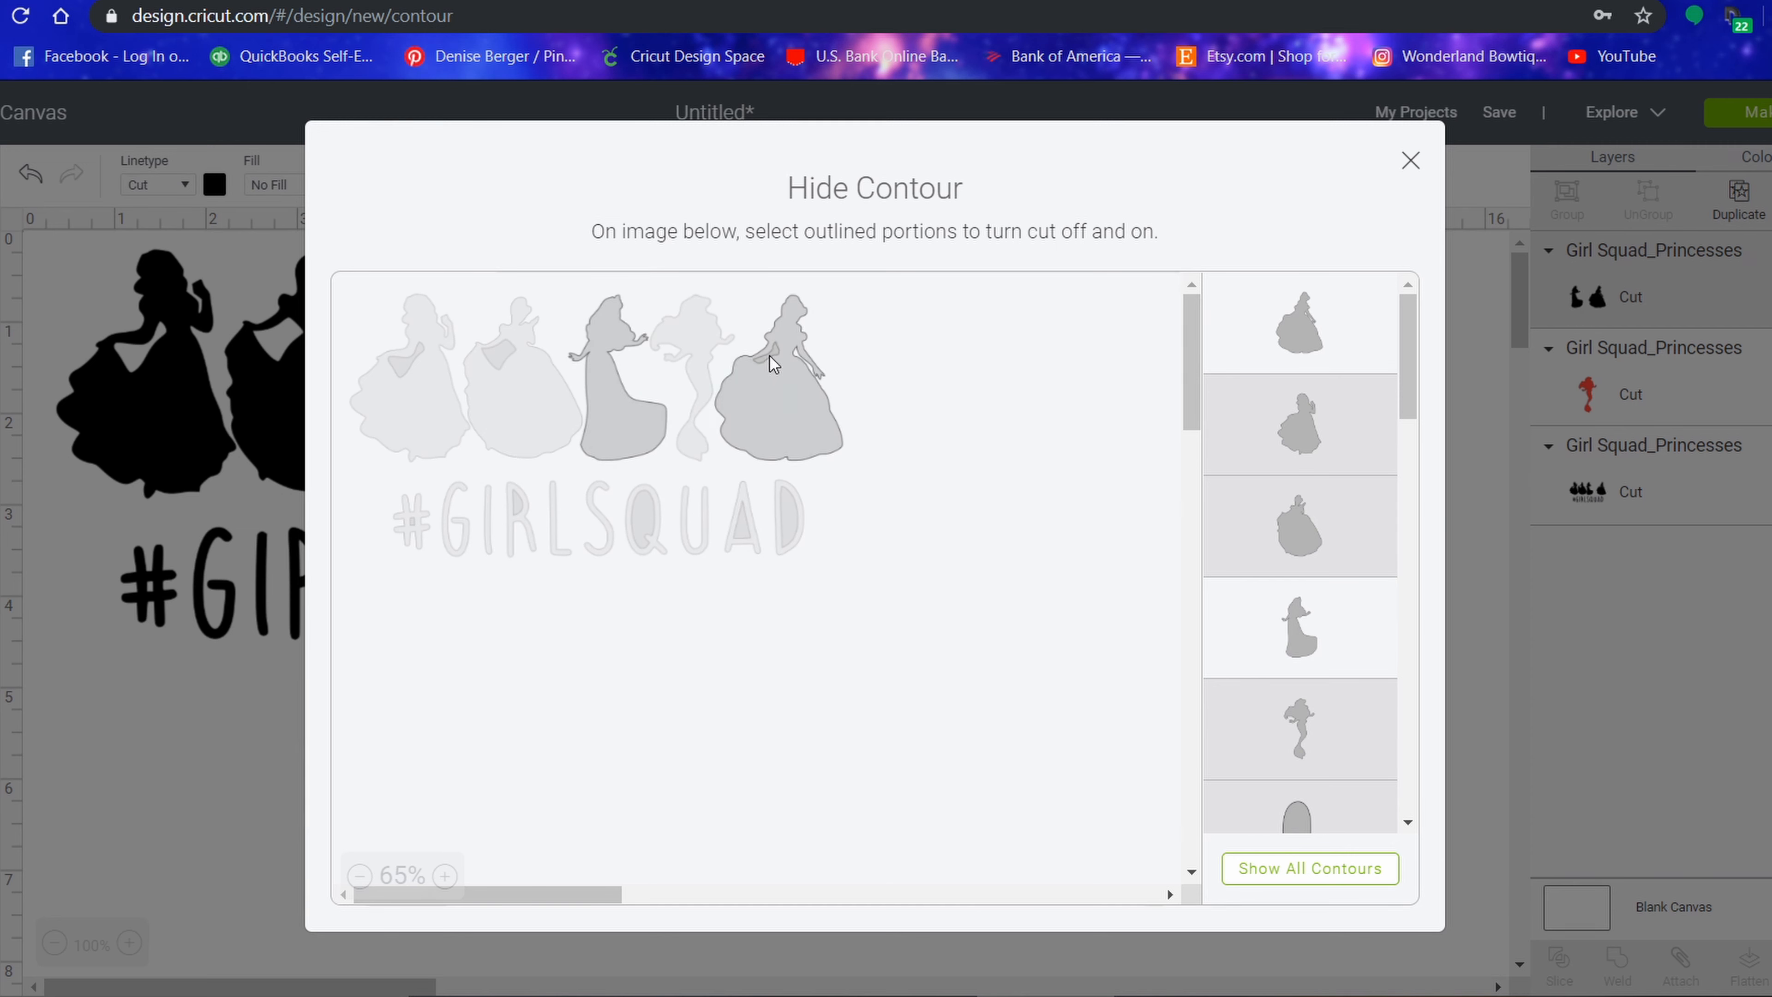
click(774, 372)
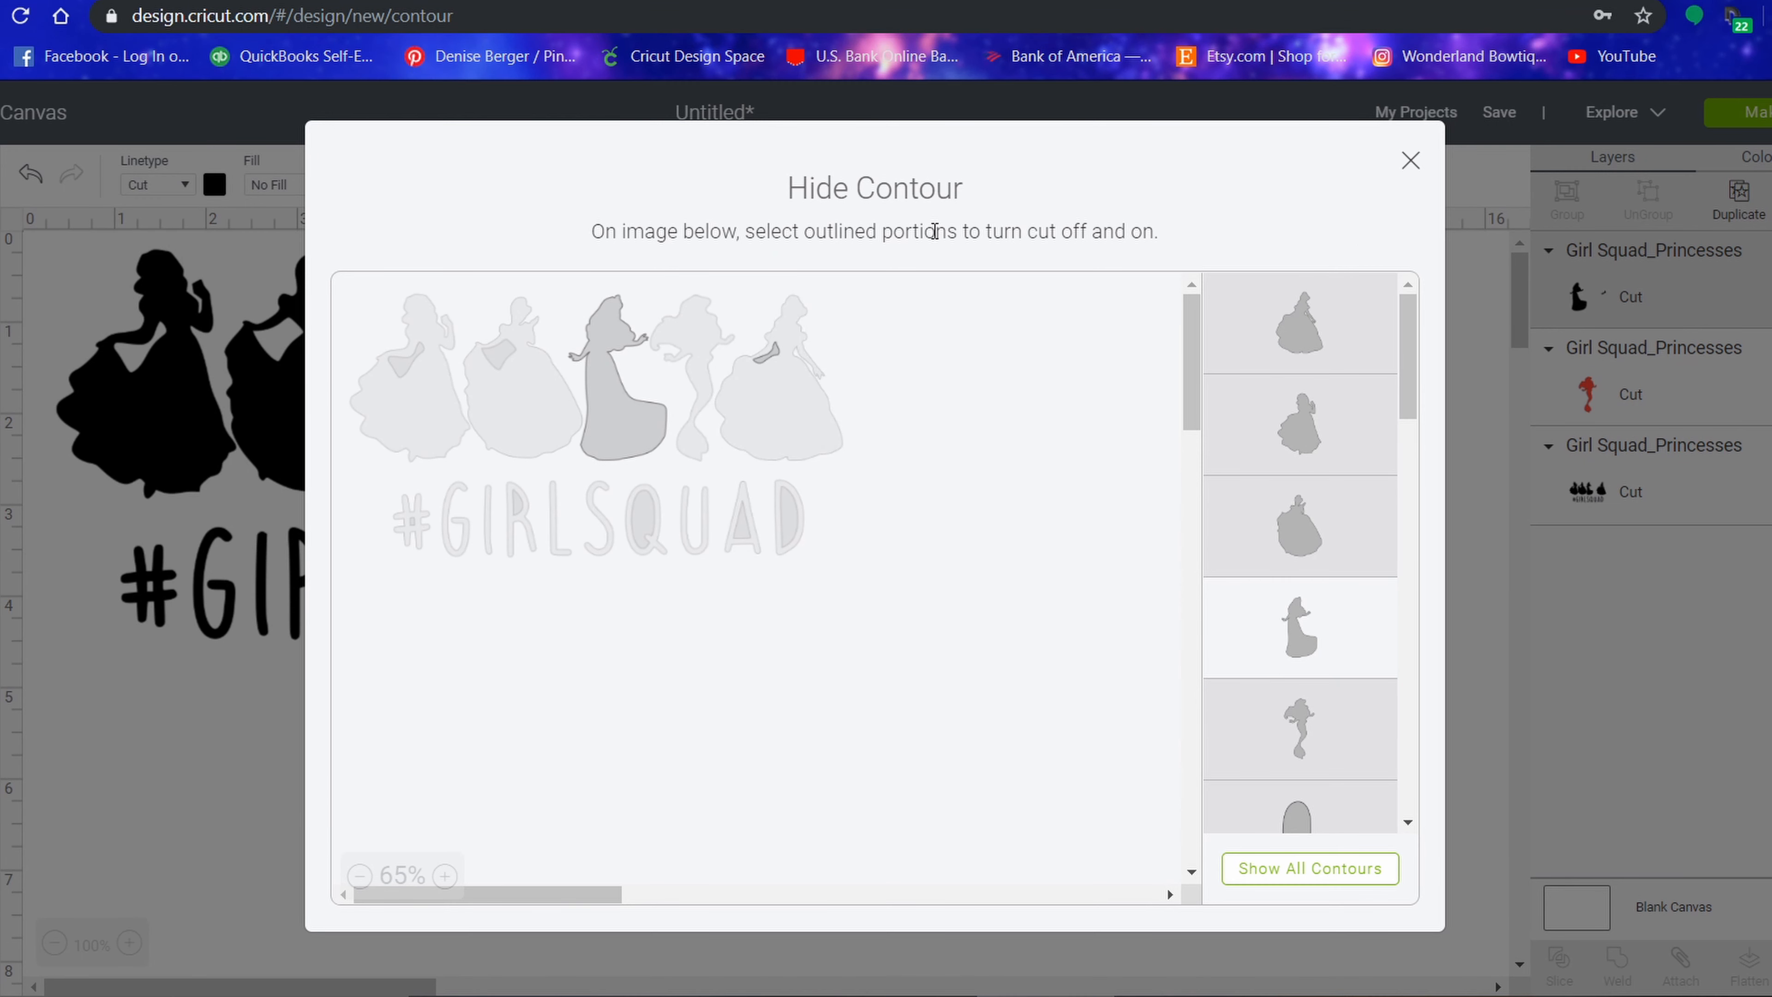
click(771, 356)
click(1411, 163)
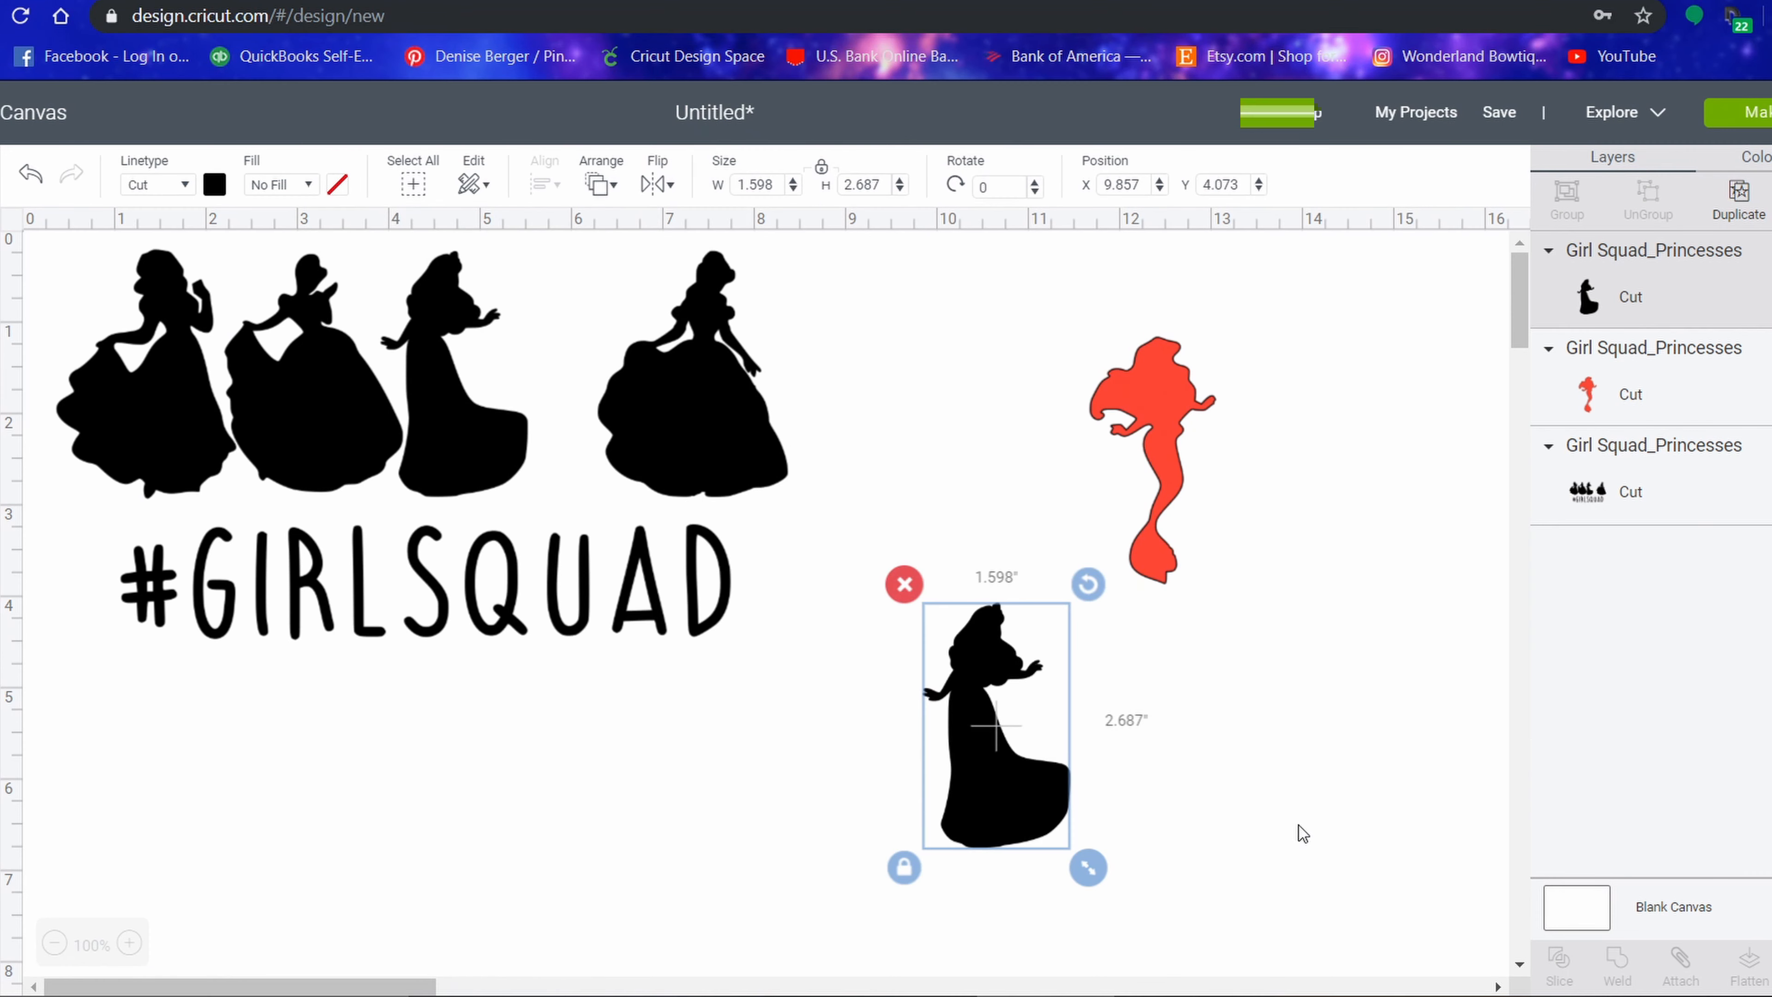
Move the isolated long-gown princess beside the red mermaid, set its material color to light pink #E7B7E6 and deselect it.
drag(991, 738, 962, 484)
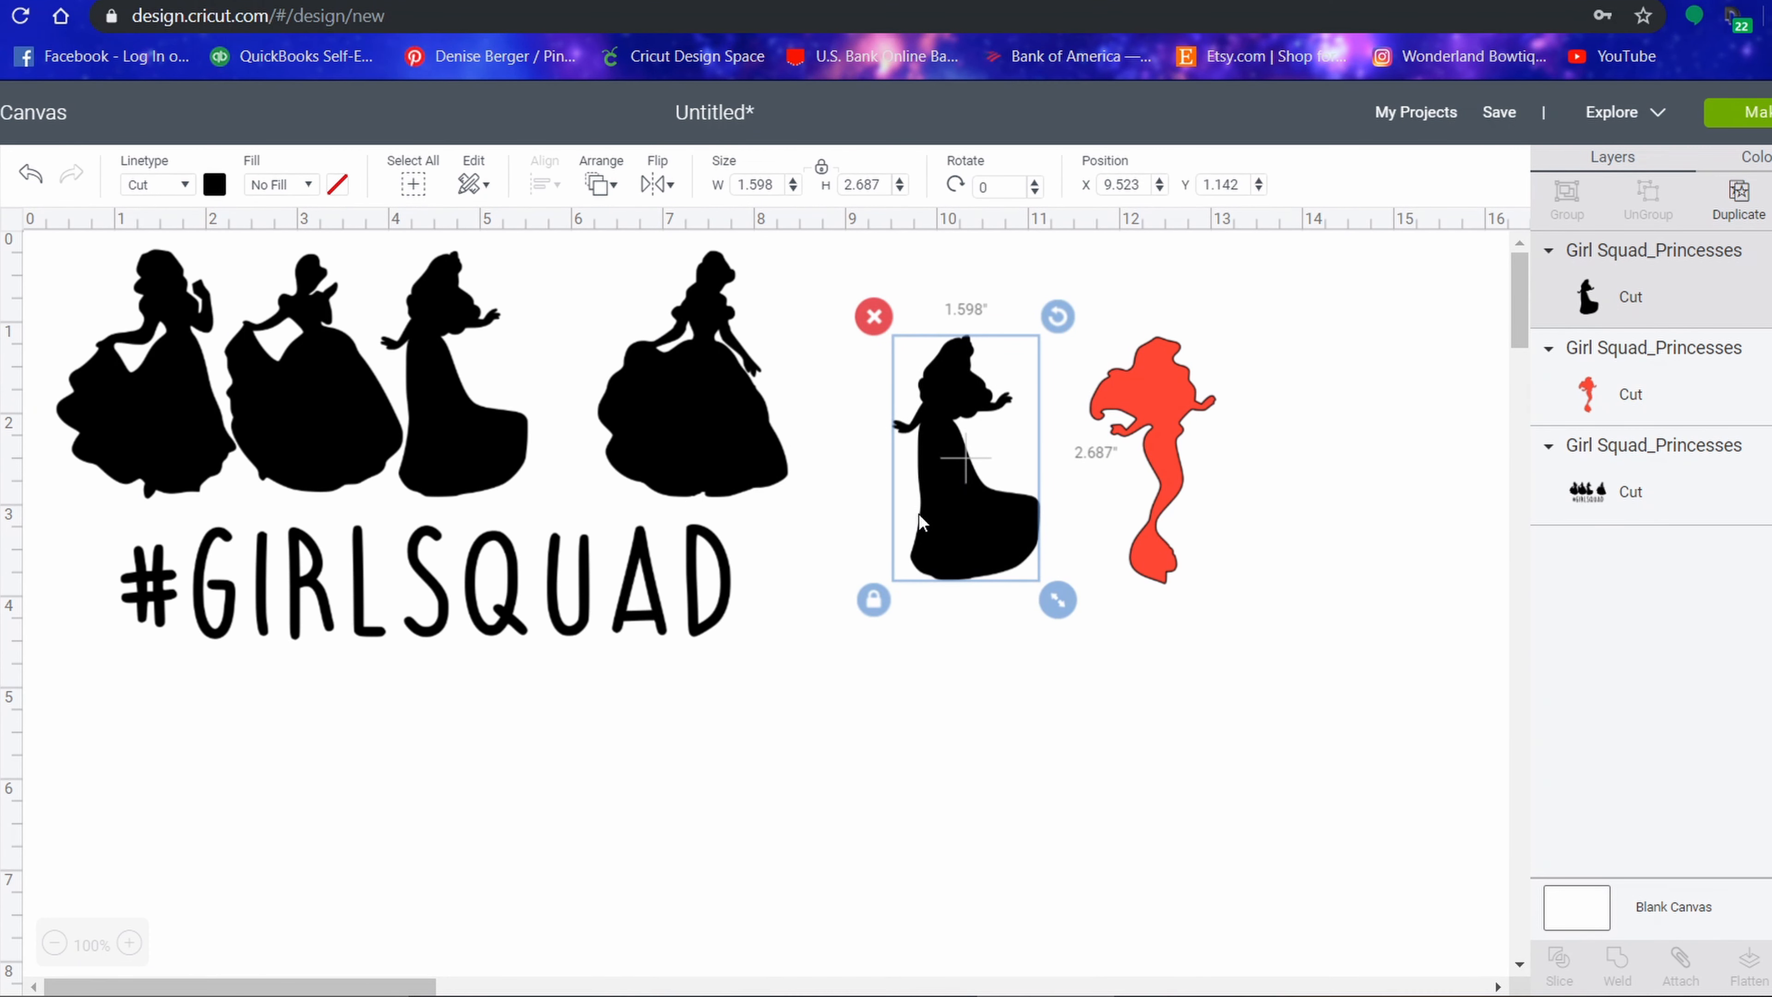
click(215, 185)
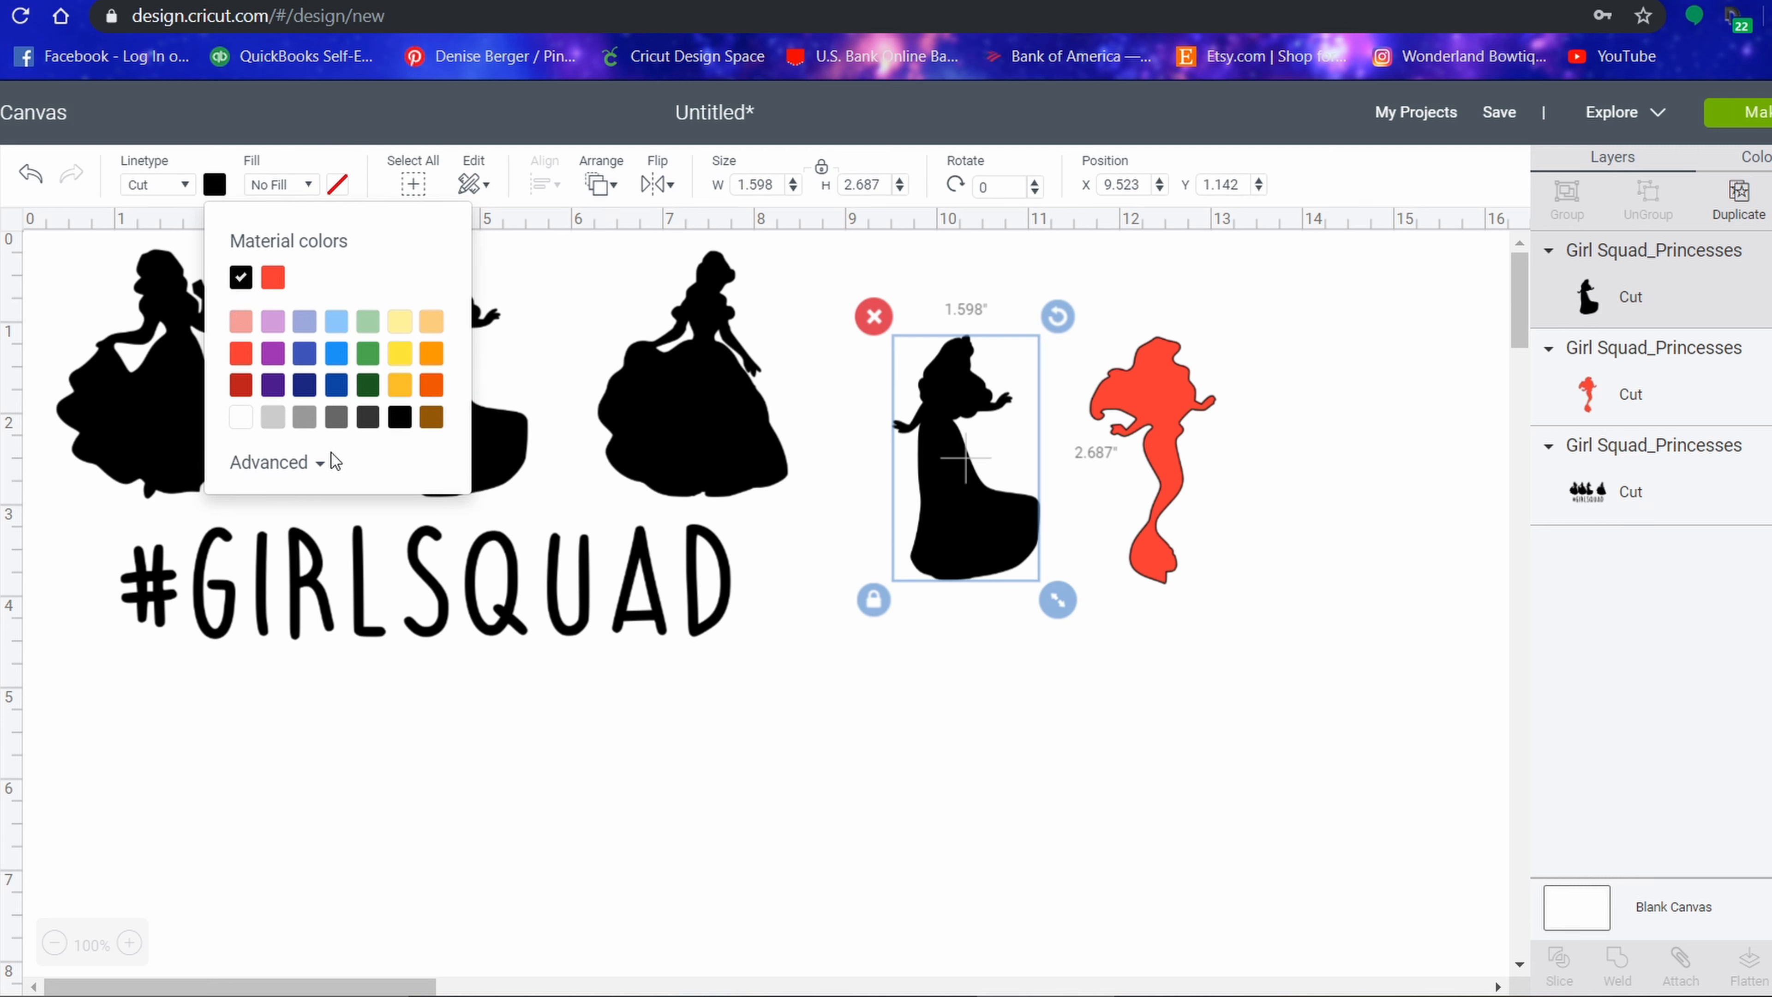
click(293, 464)
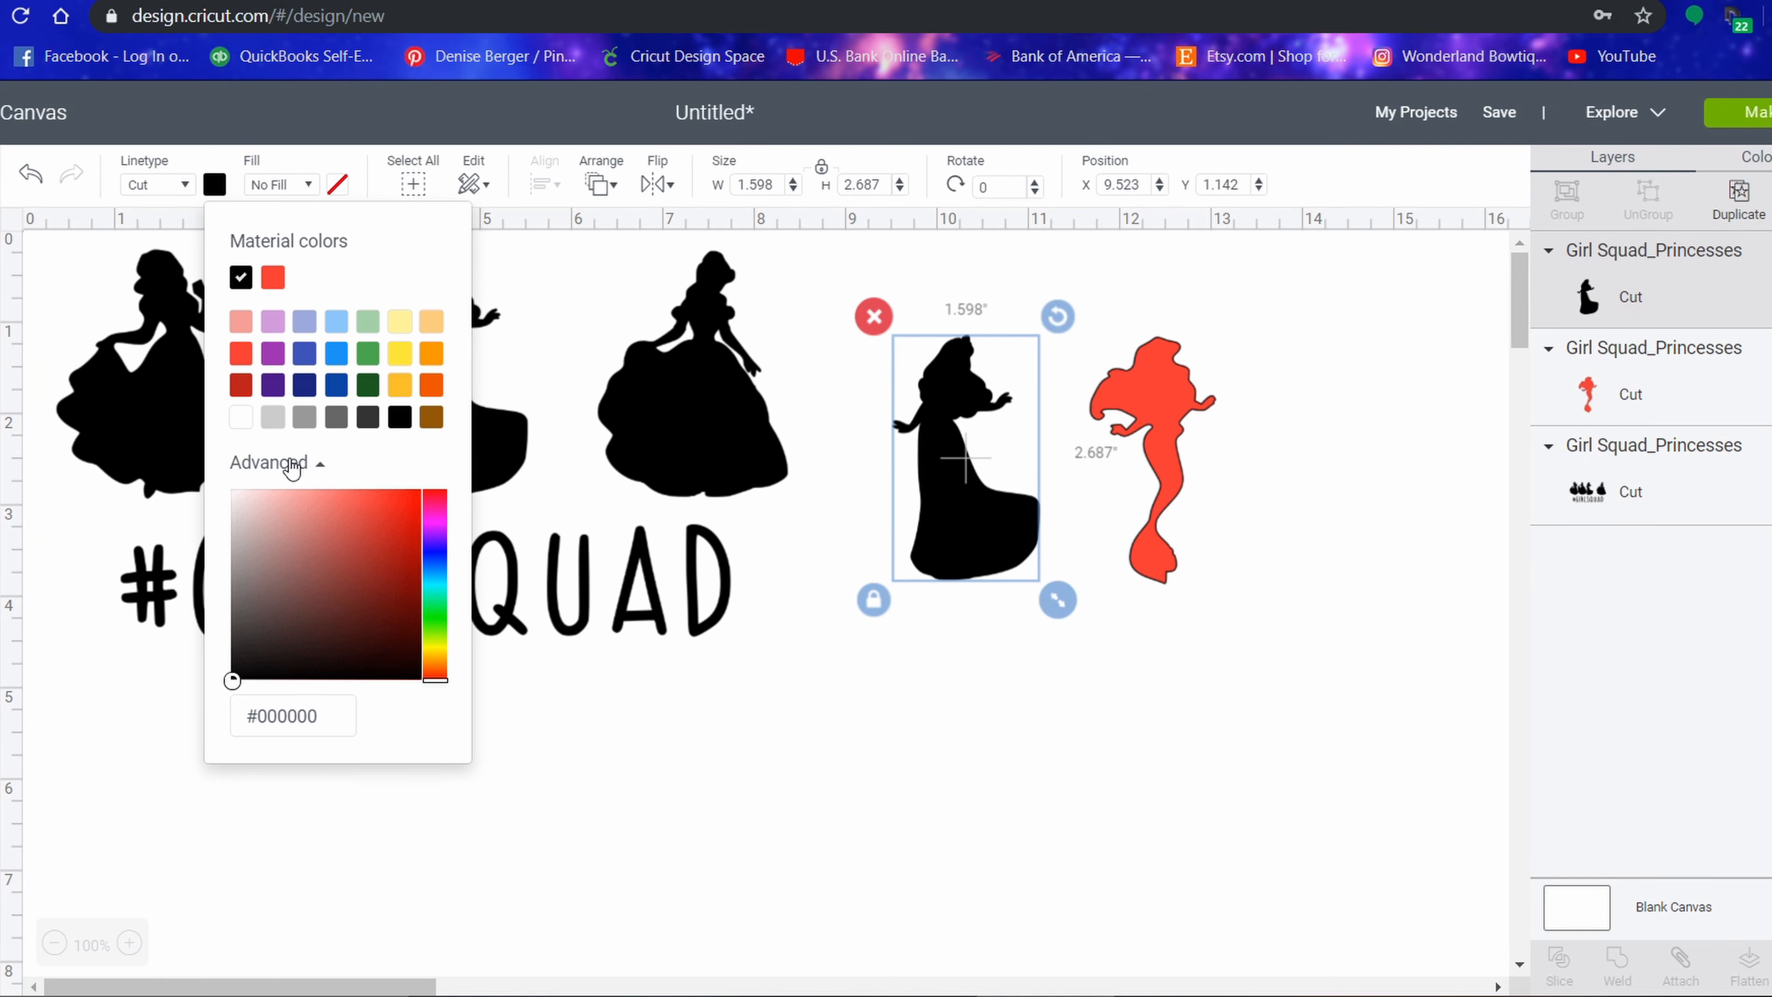
click(436, 523)
drag(436, 523, 436, 520)
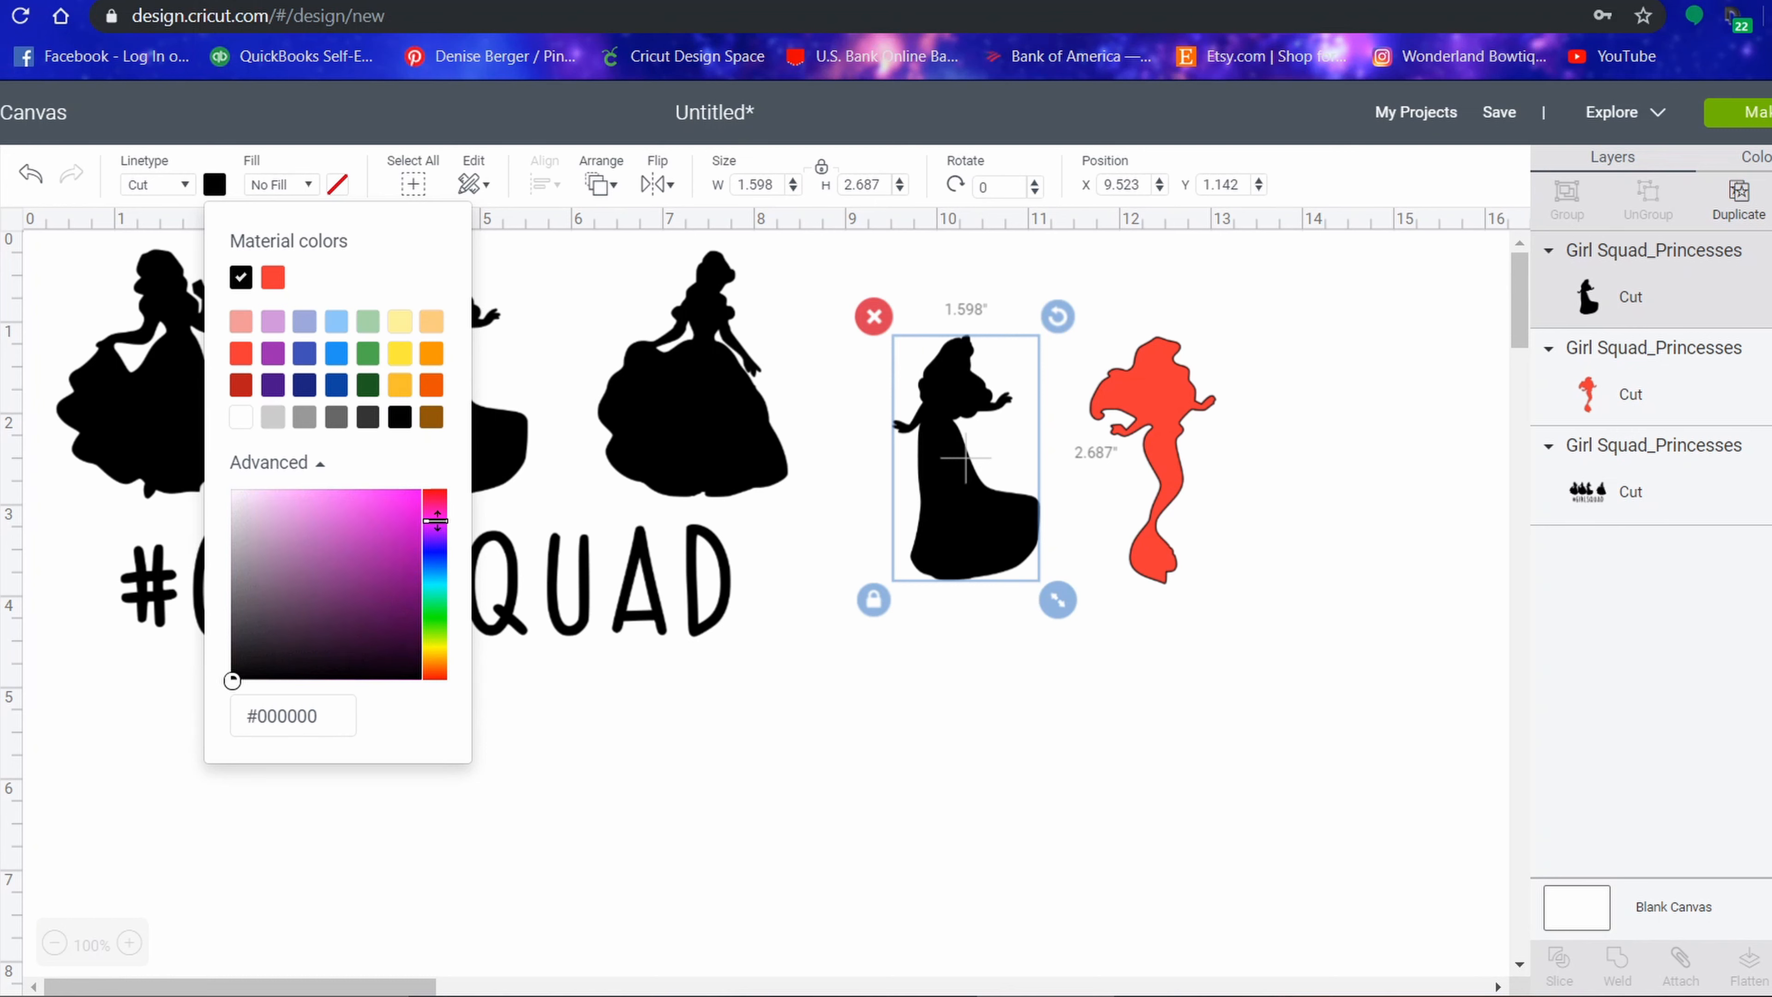
drag(289, 507, 270, 507)
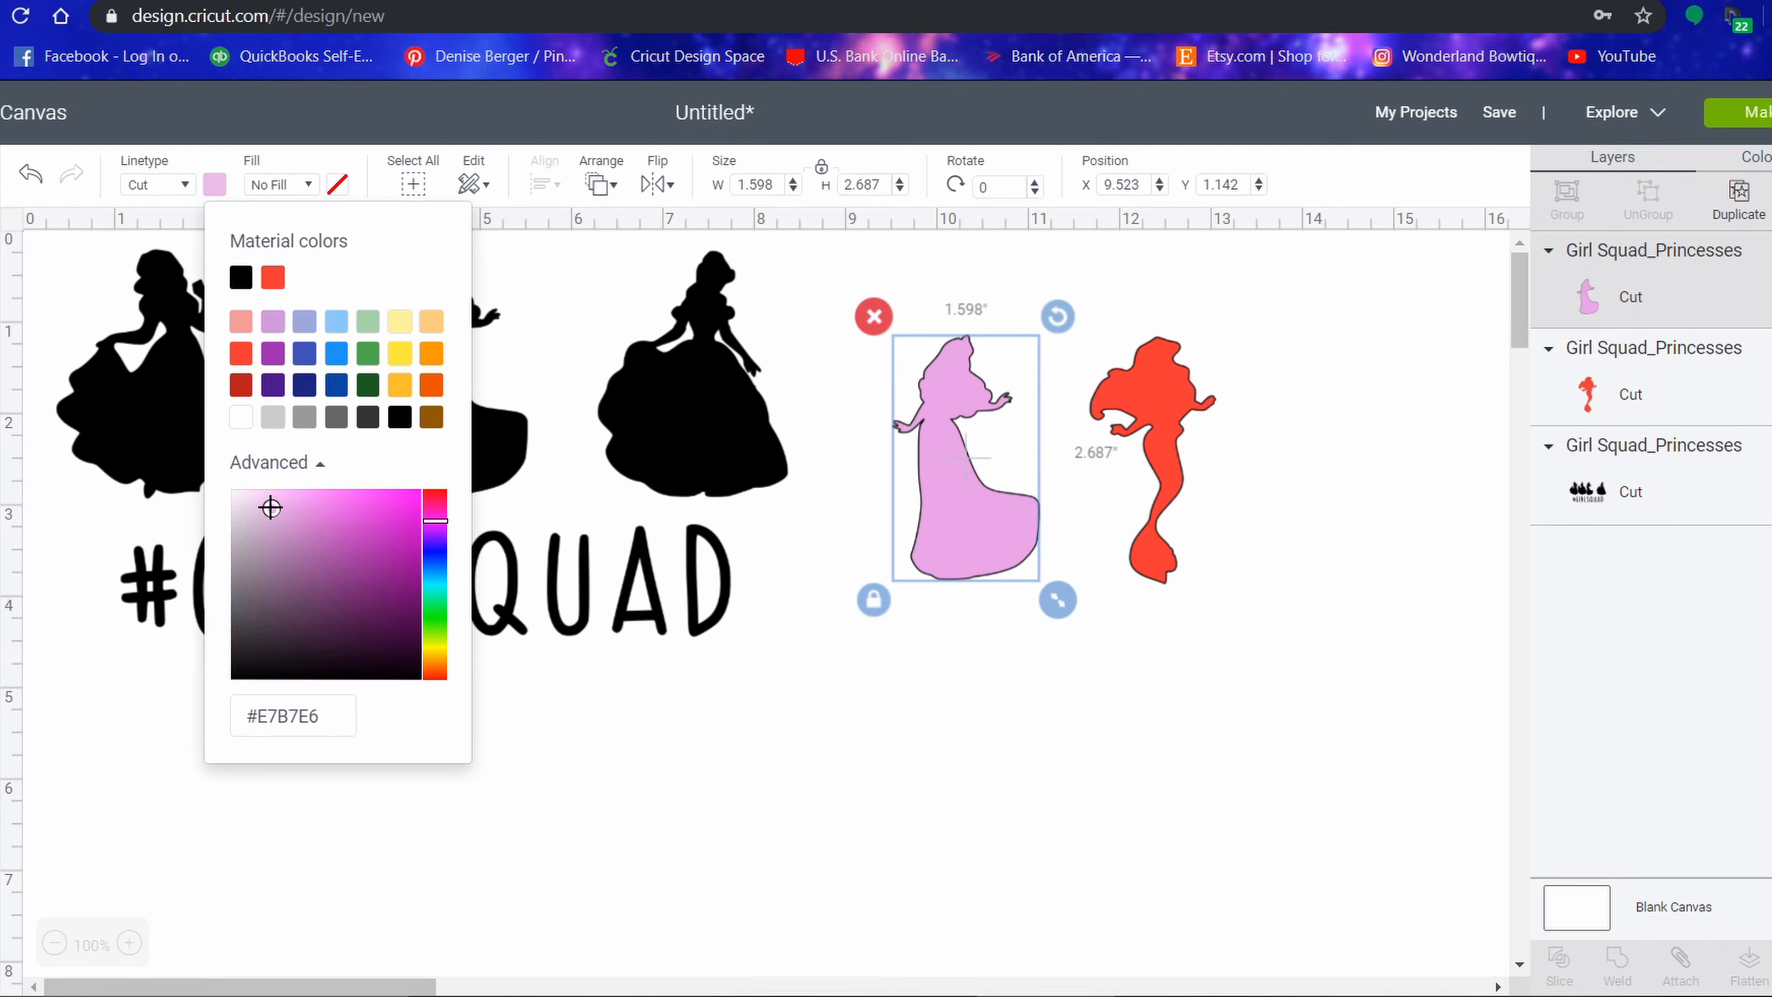
click(697, 761)
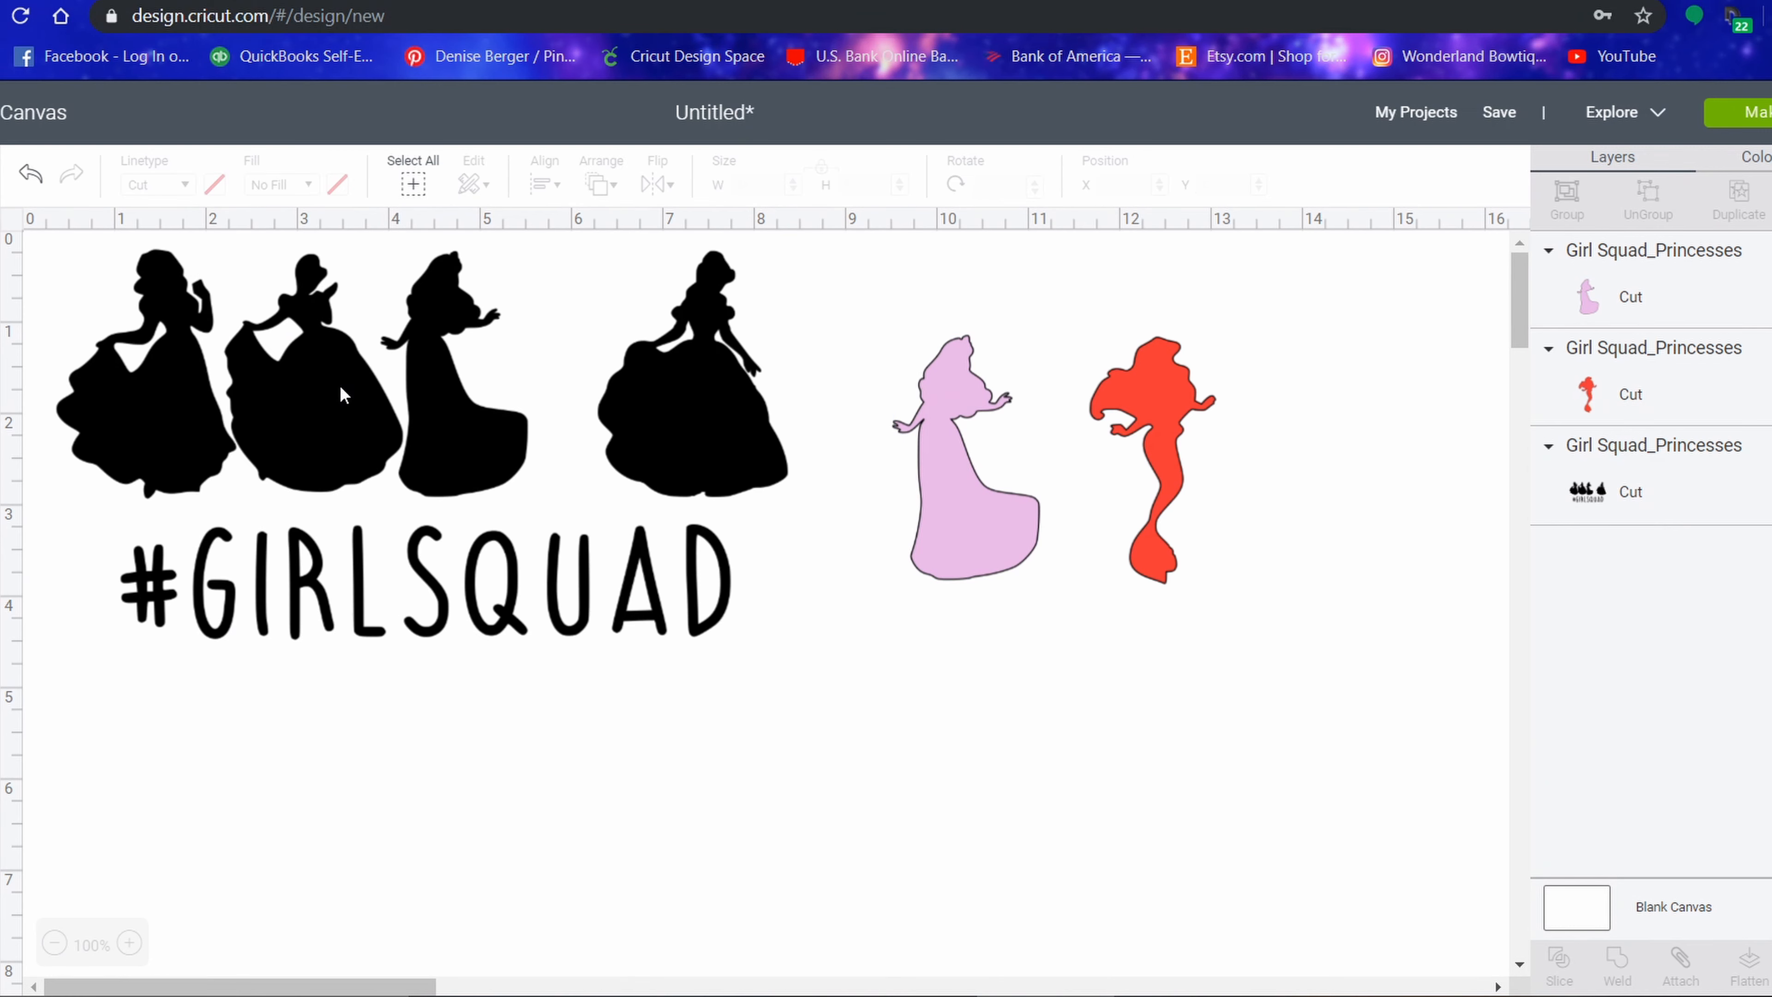
Hide the third princess's contour in the original black #GIRLSQUAD design.
click(443, 416)
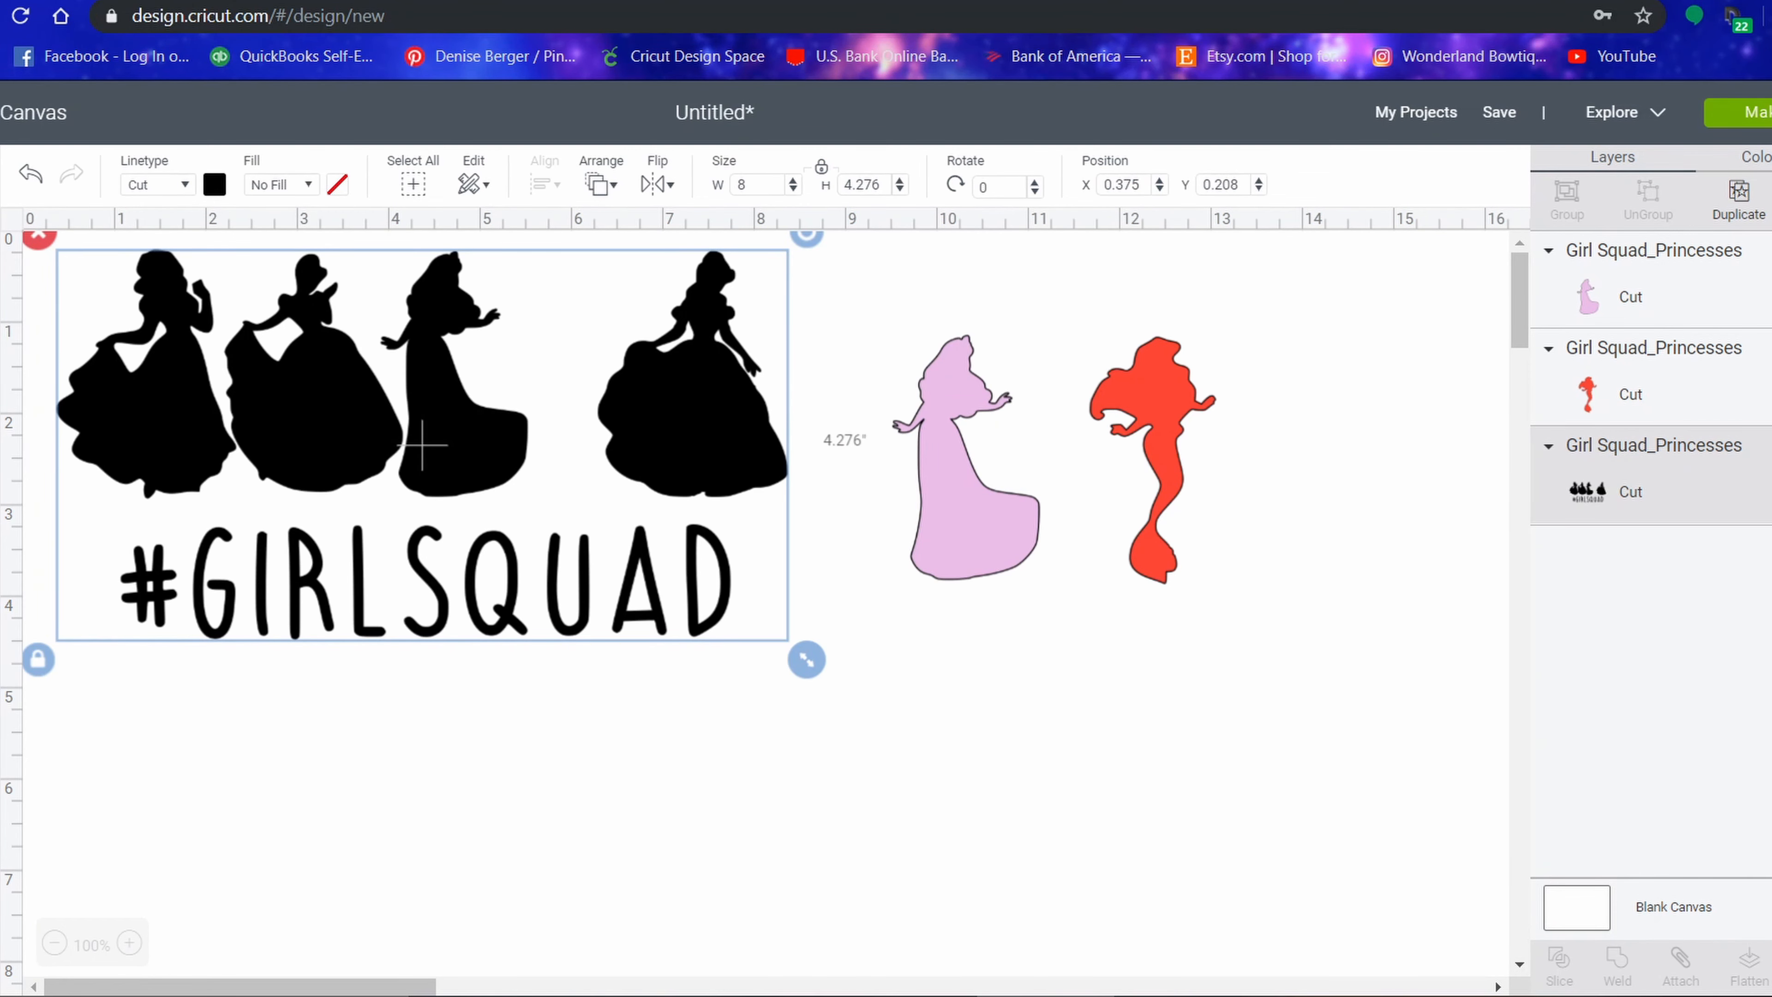
click(1770, 966)
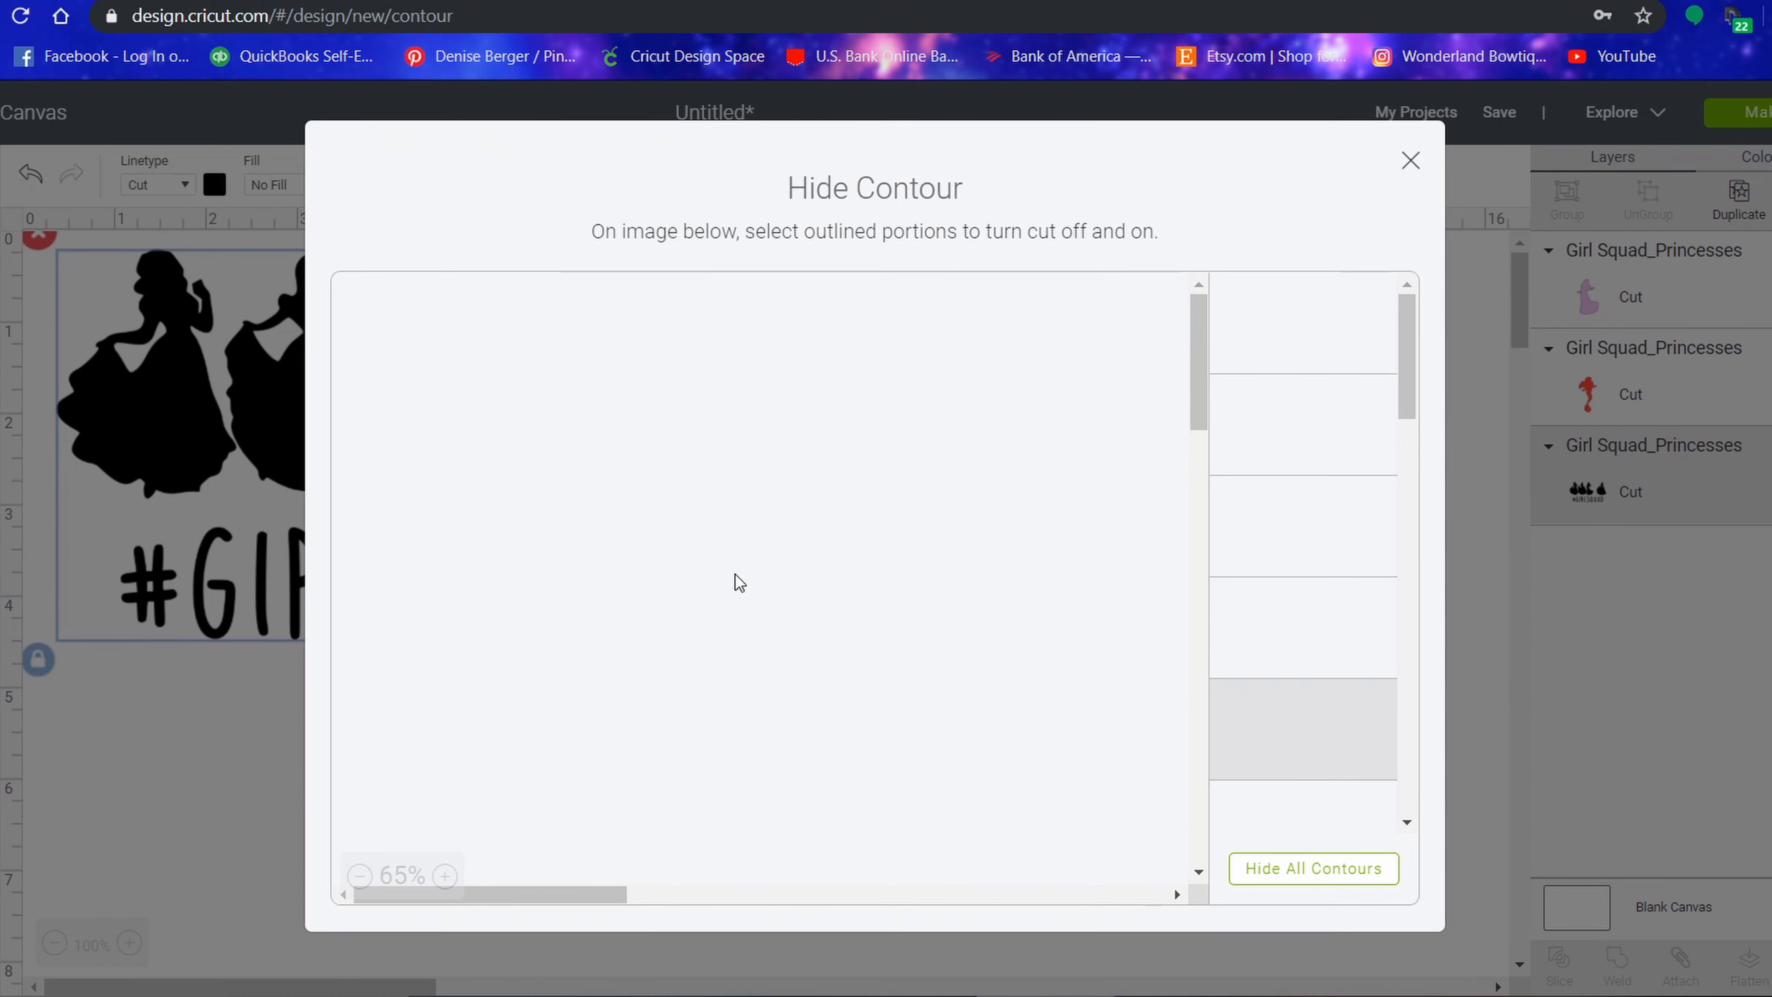
click(623, 396)
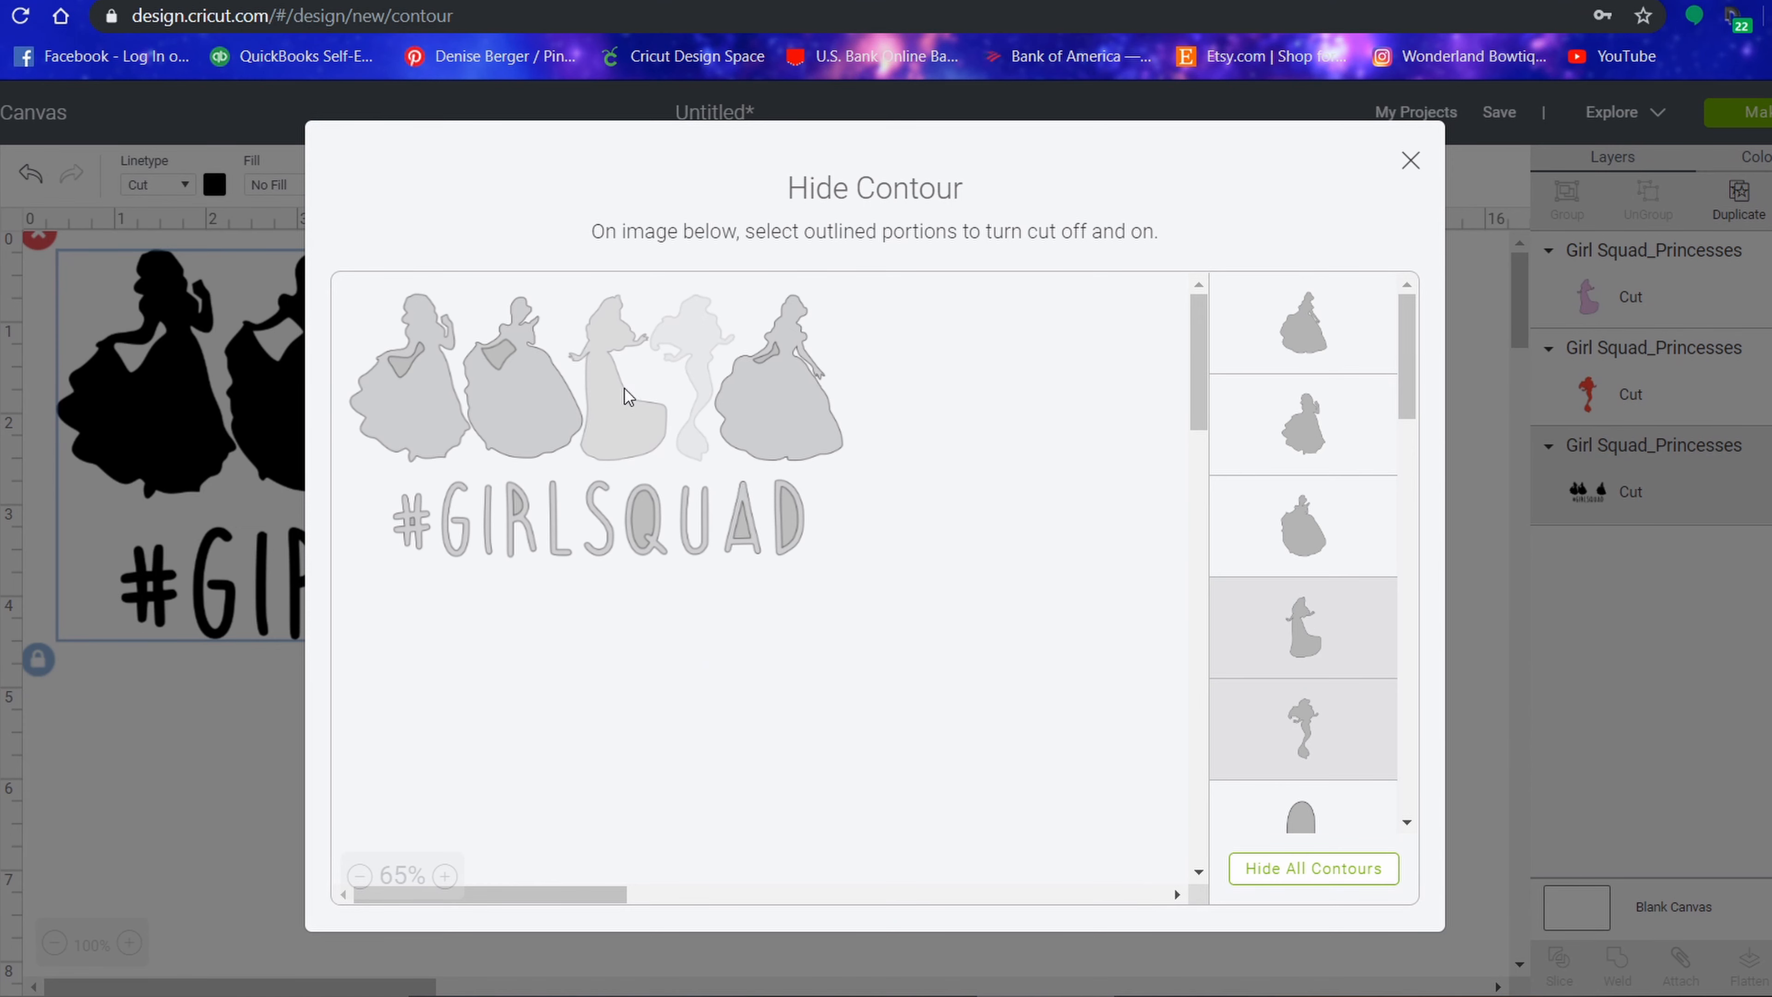
click(1409, 162)
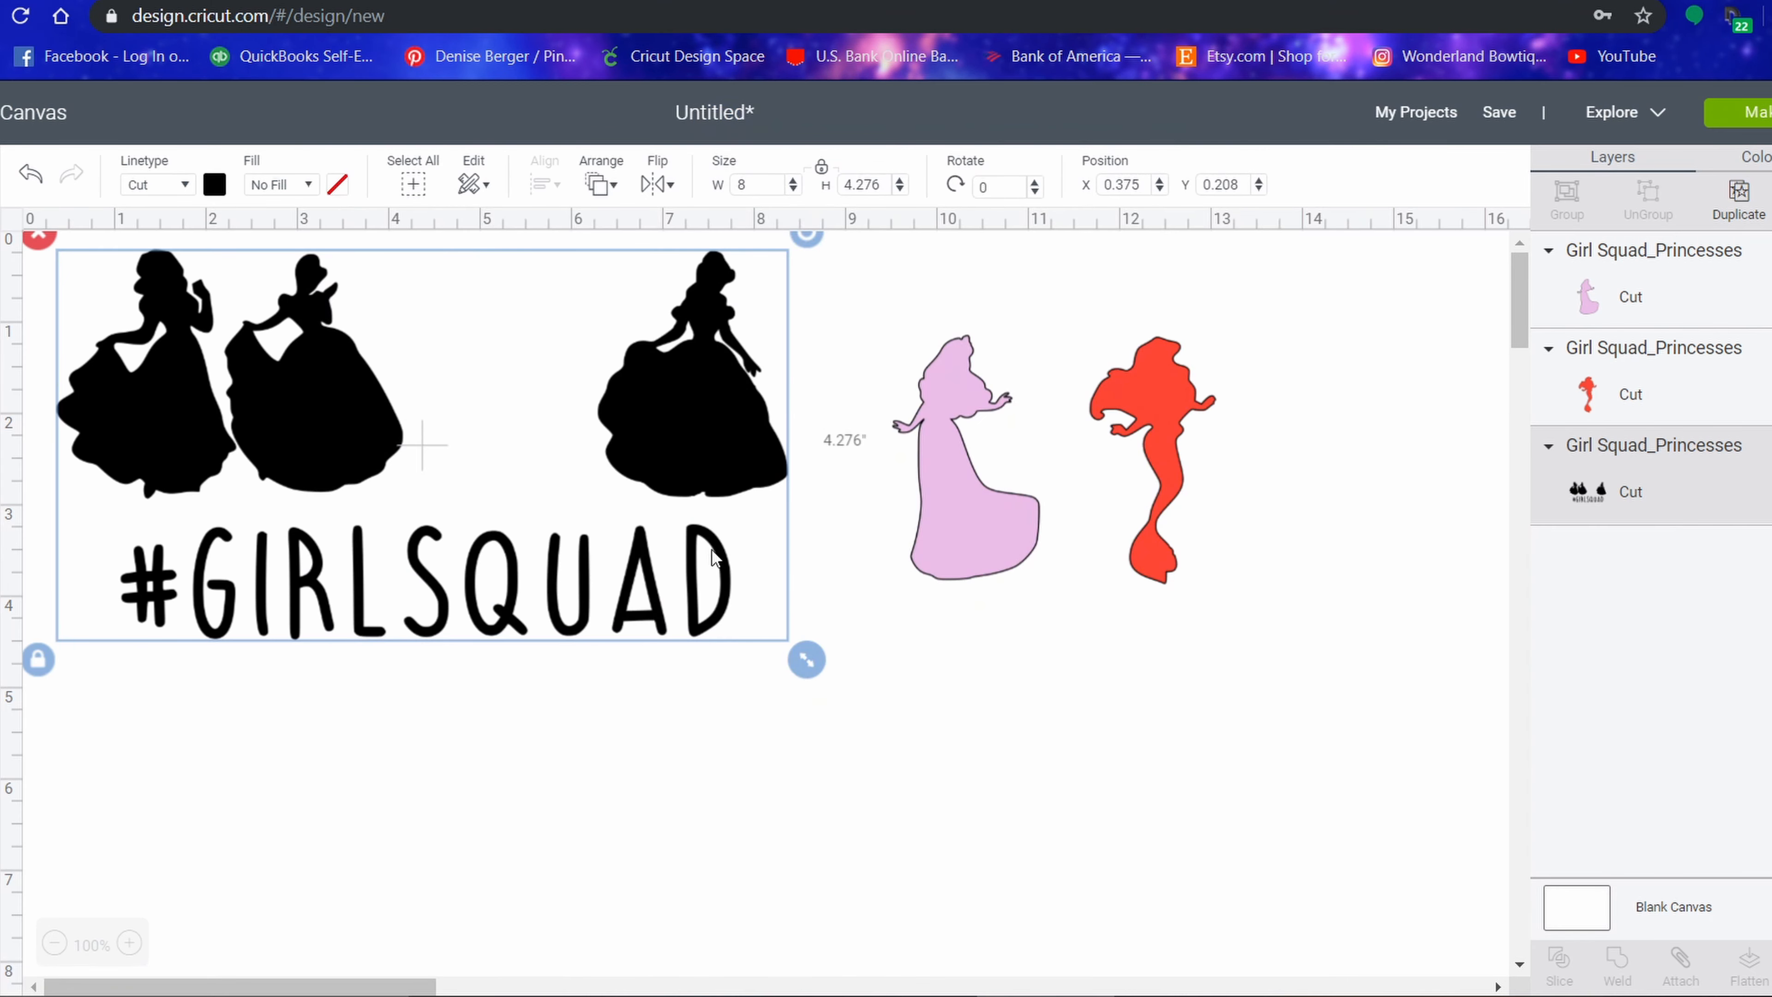
Place the pink princess and the red mermaid in the gaps between the black princesses and deselect them.
drag(995, 537, 491, 446)
drag(1169, 524, 581, 424)
click(1127, 548)
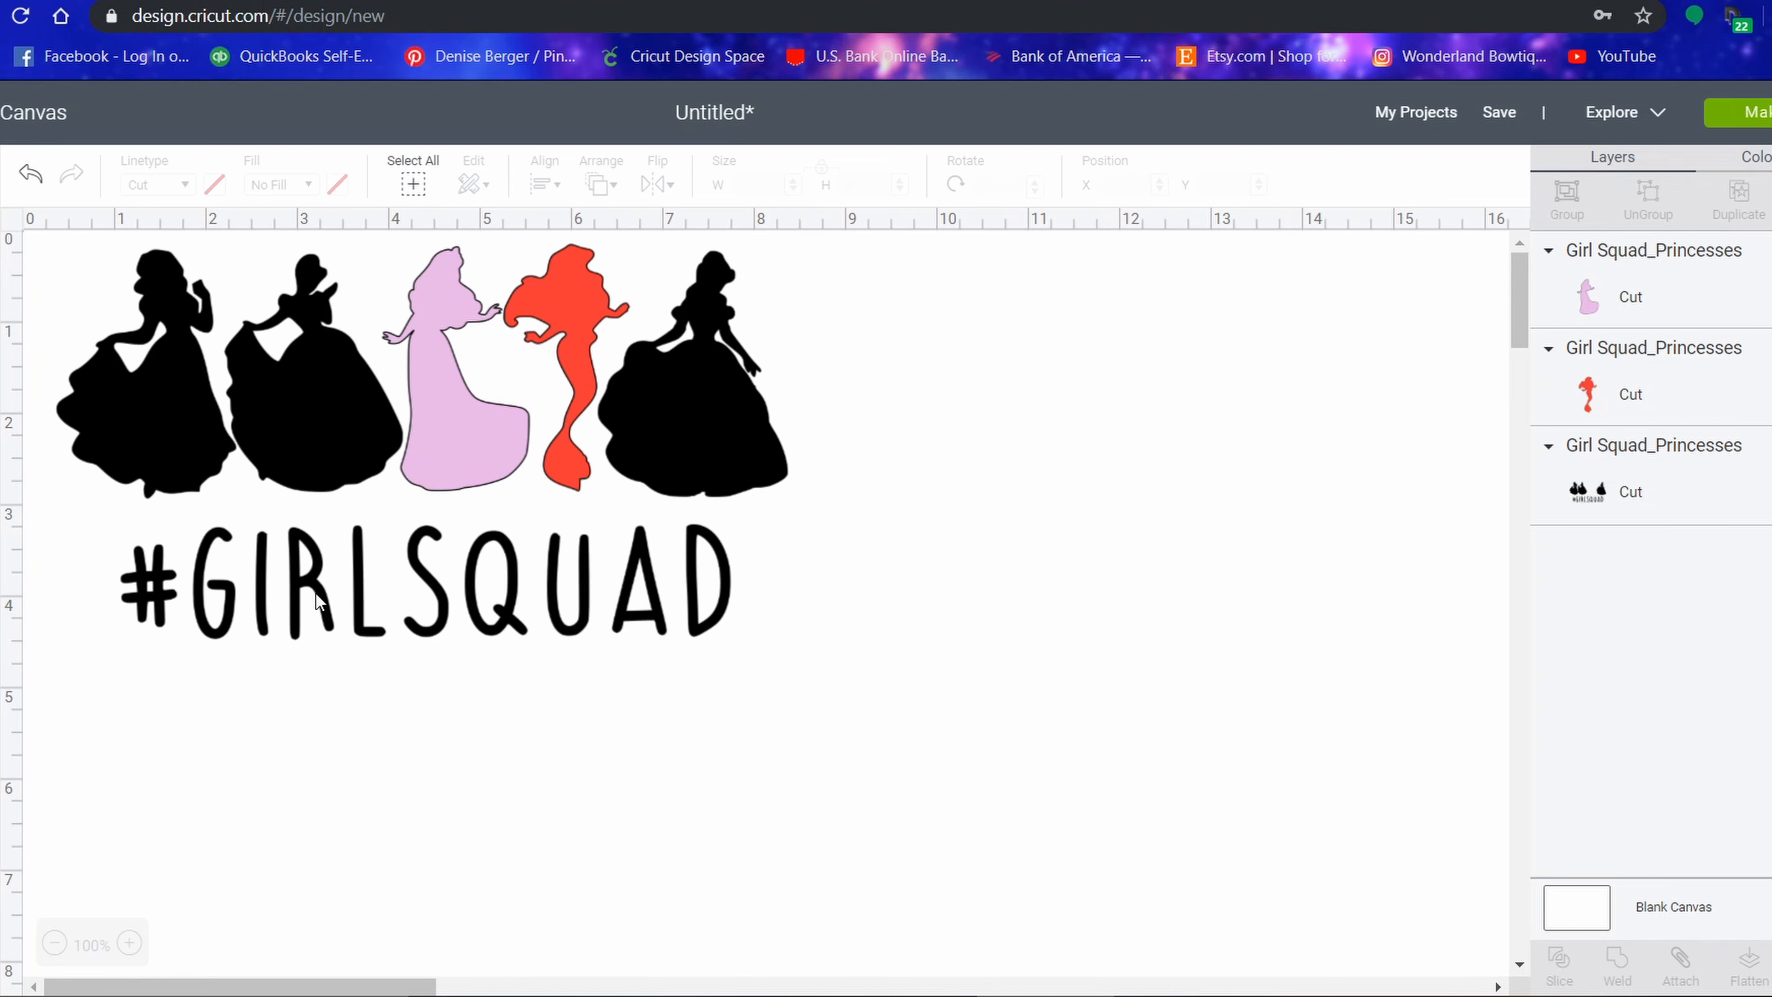
Duplicate the black #GIRLSQUAD design and move the copy to about X 5.4, Y 2.6.
click(287, 588)
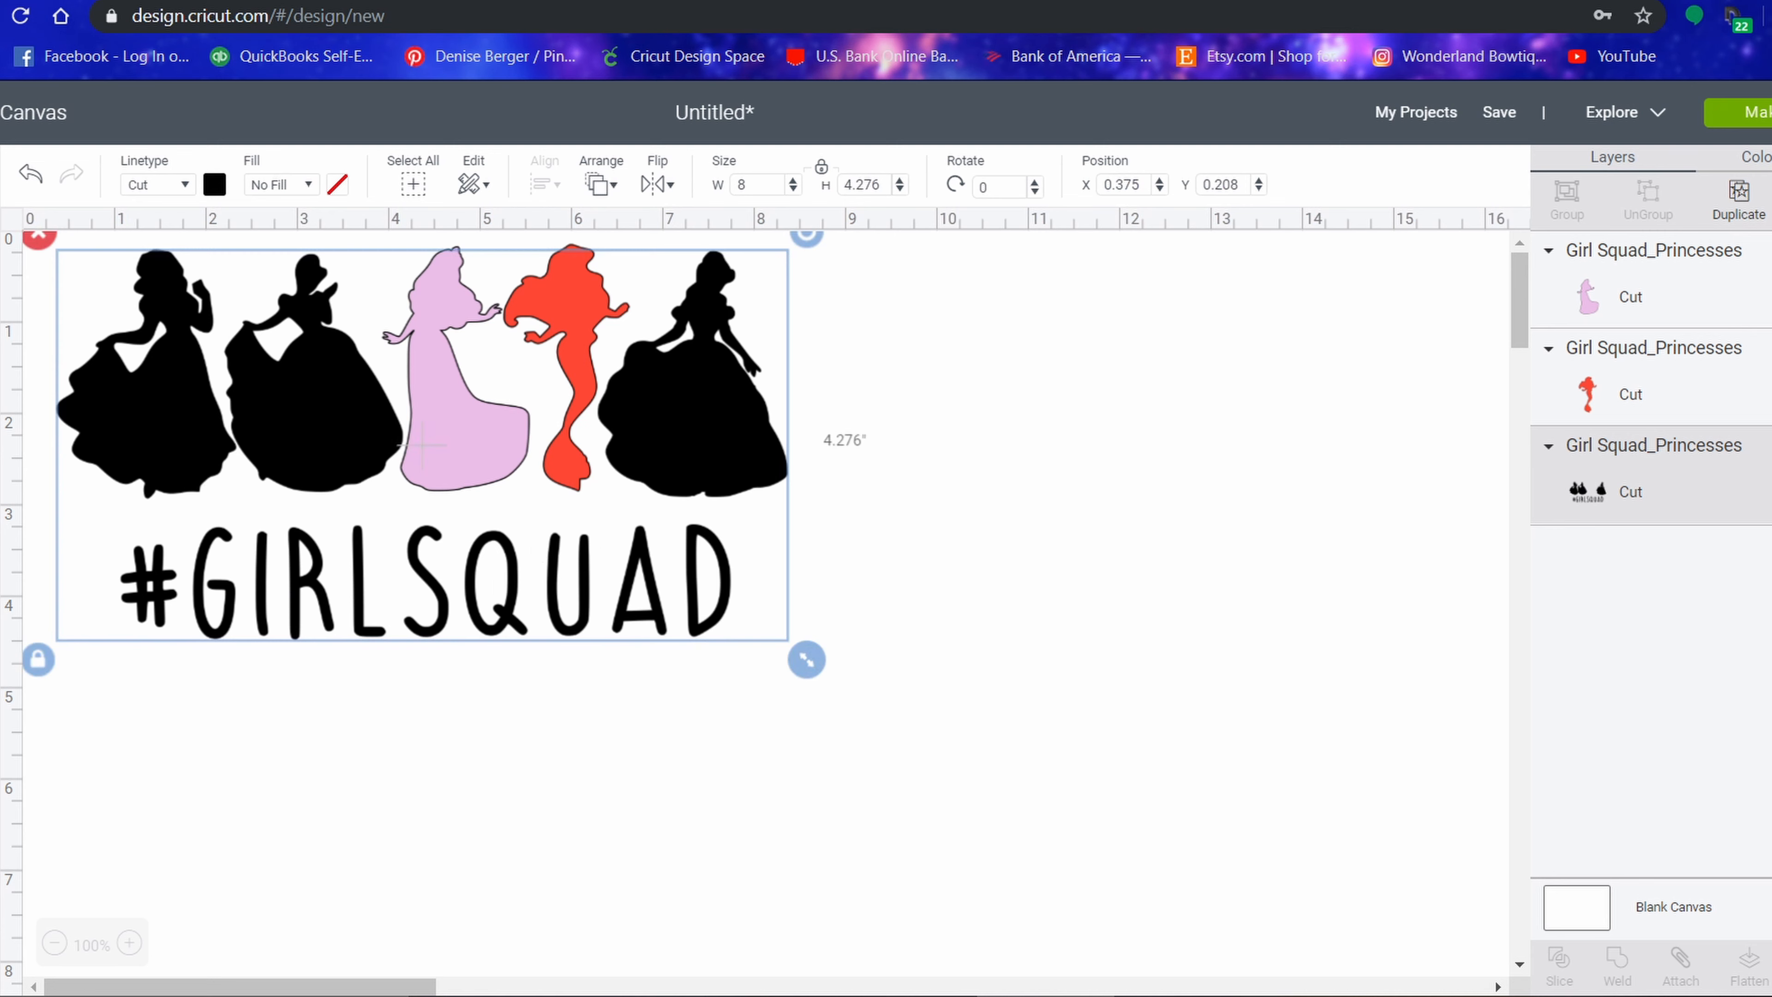
click(1765, 198)
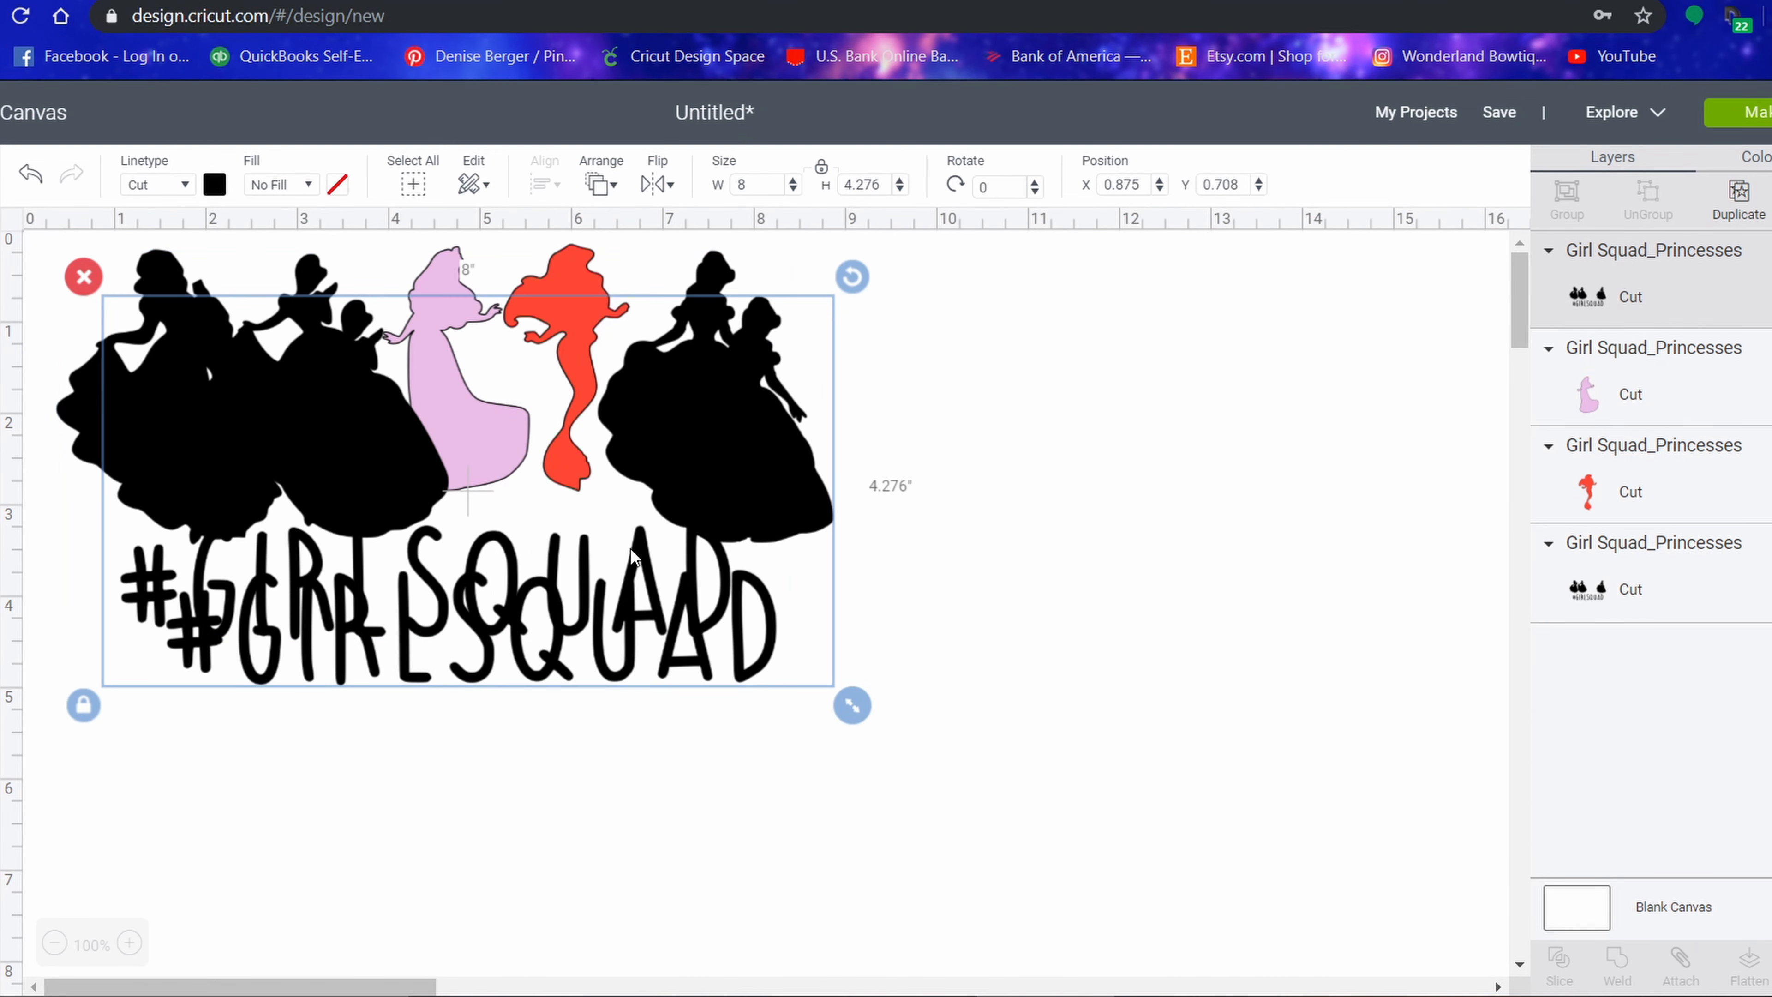
drag(587, 619, 997, 768)
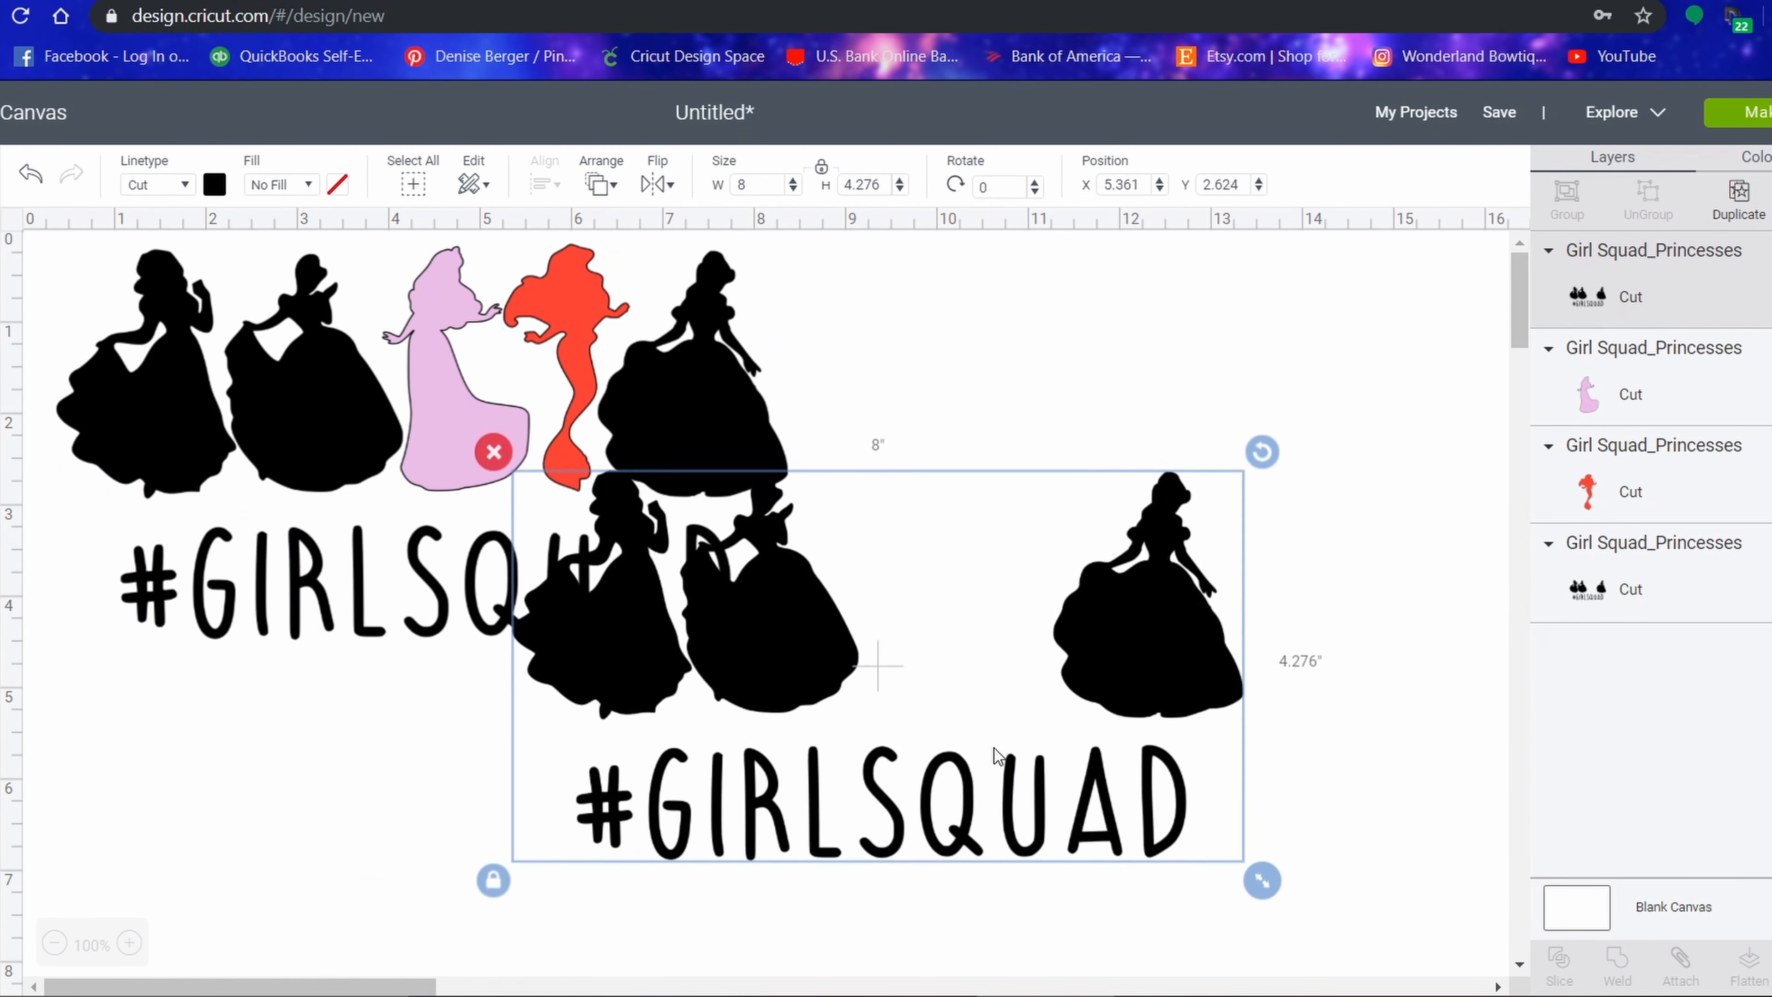
Hide all contours in the new #GIRLSQUAD copy and turn the outline of the letter D back on.
click(1769, 966)
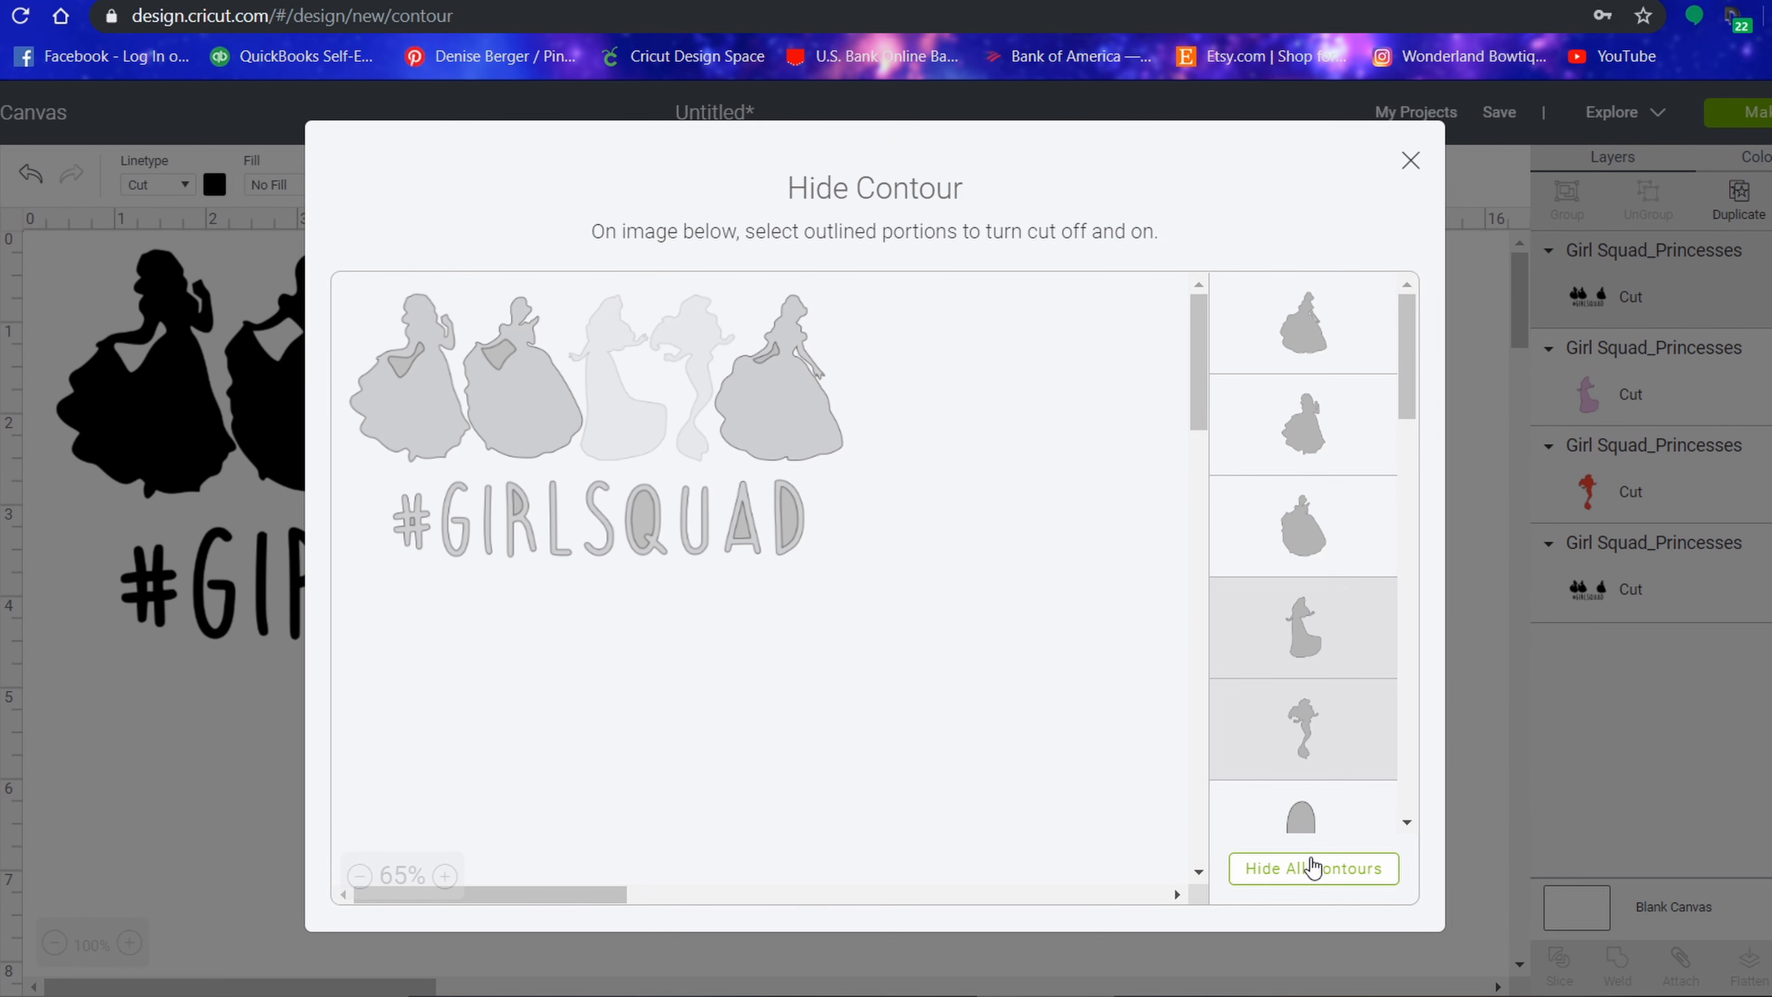
click(1312, 873)
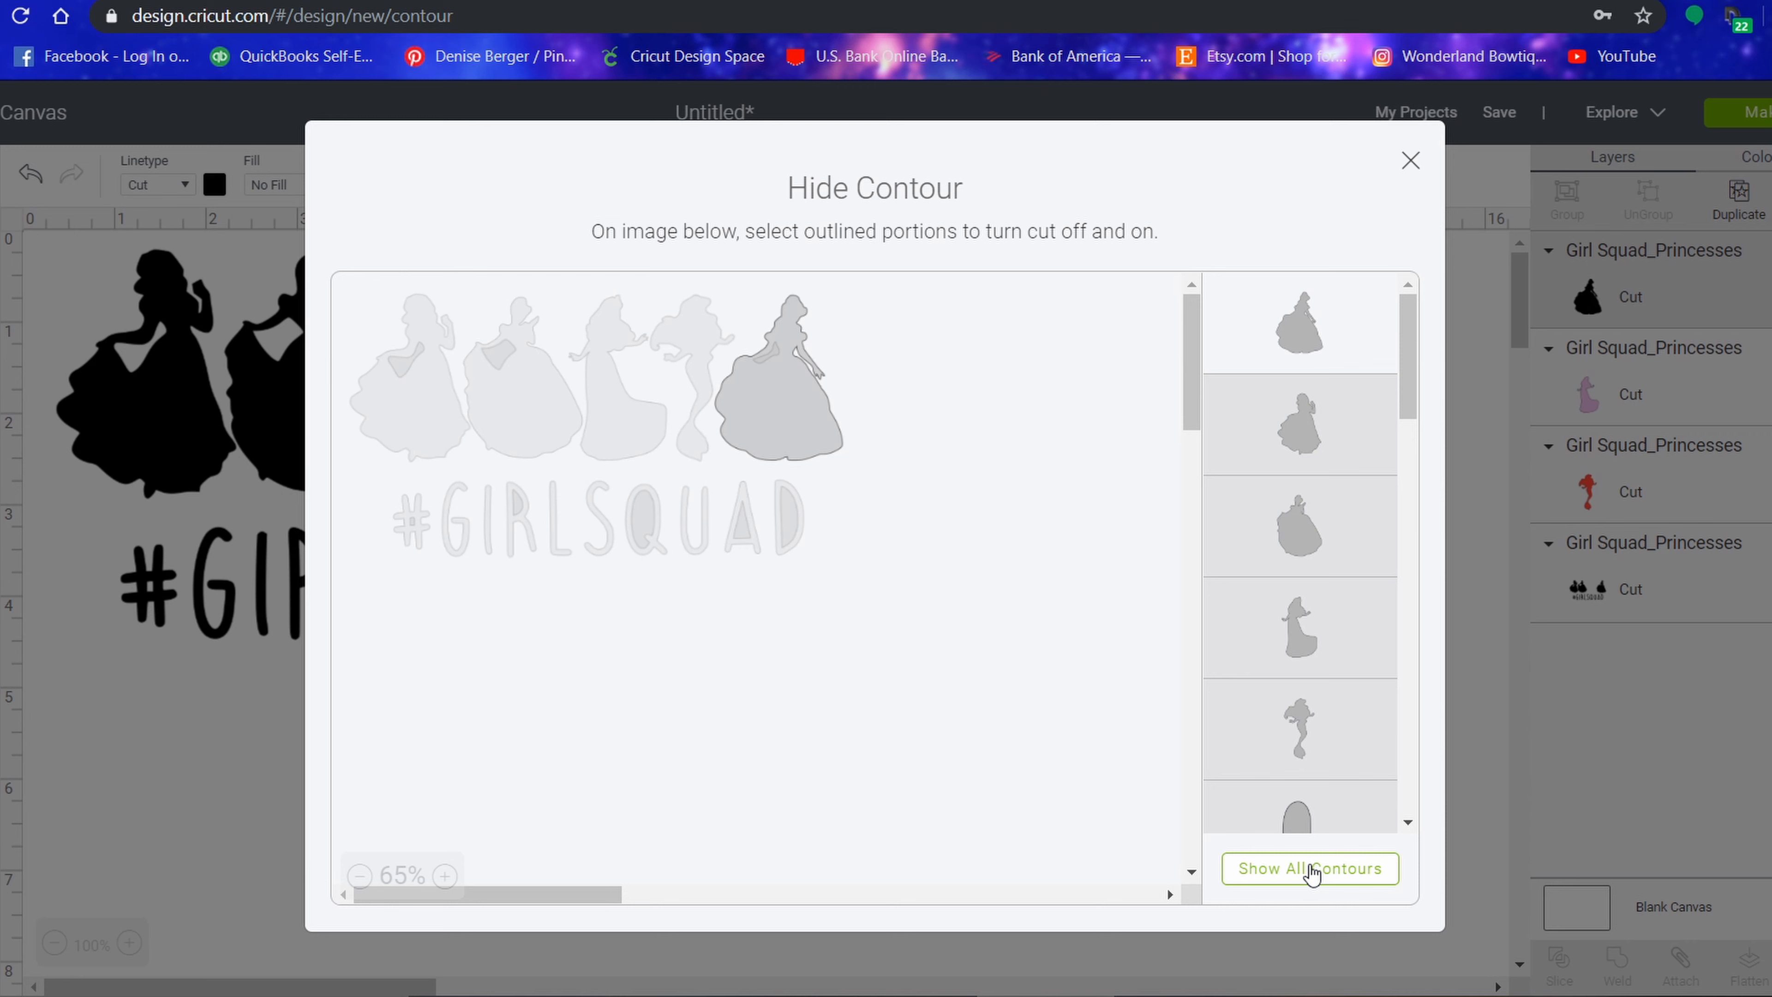
click(755, 415)
click(788, 552)
click(777, 555)
click(777, 552)
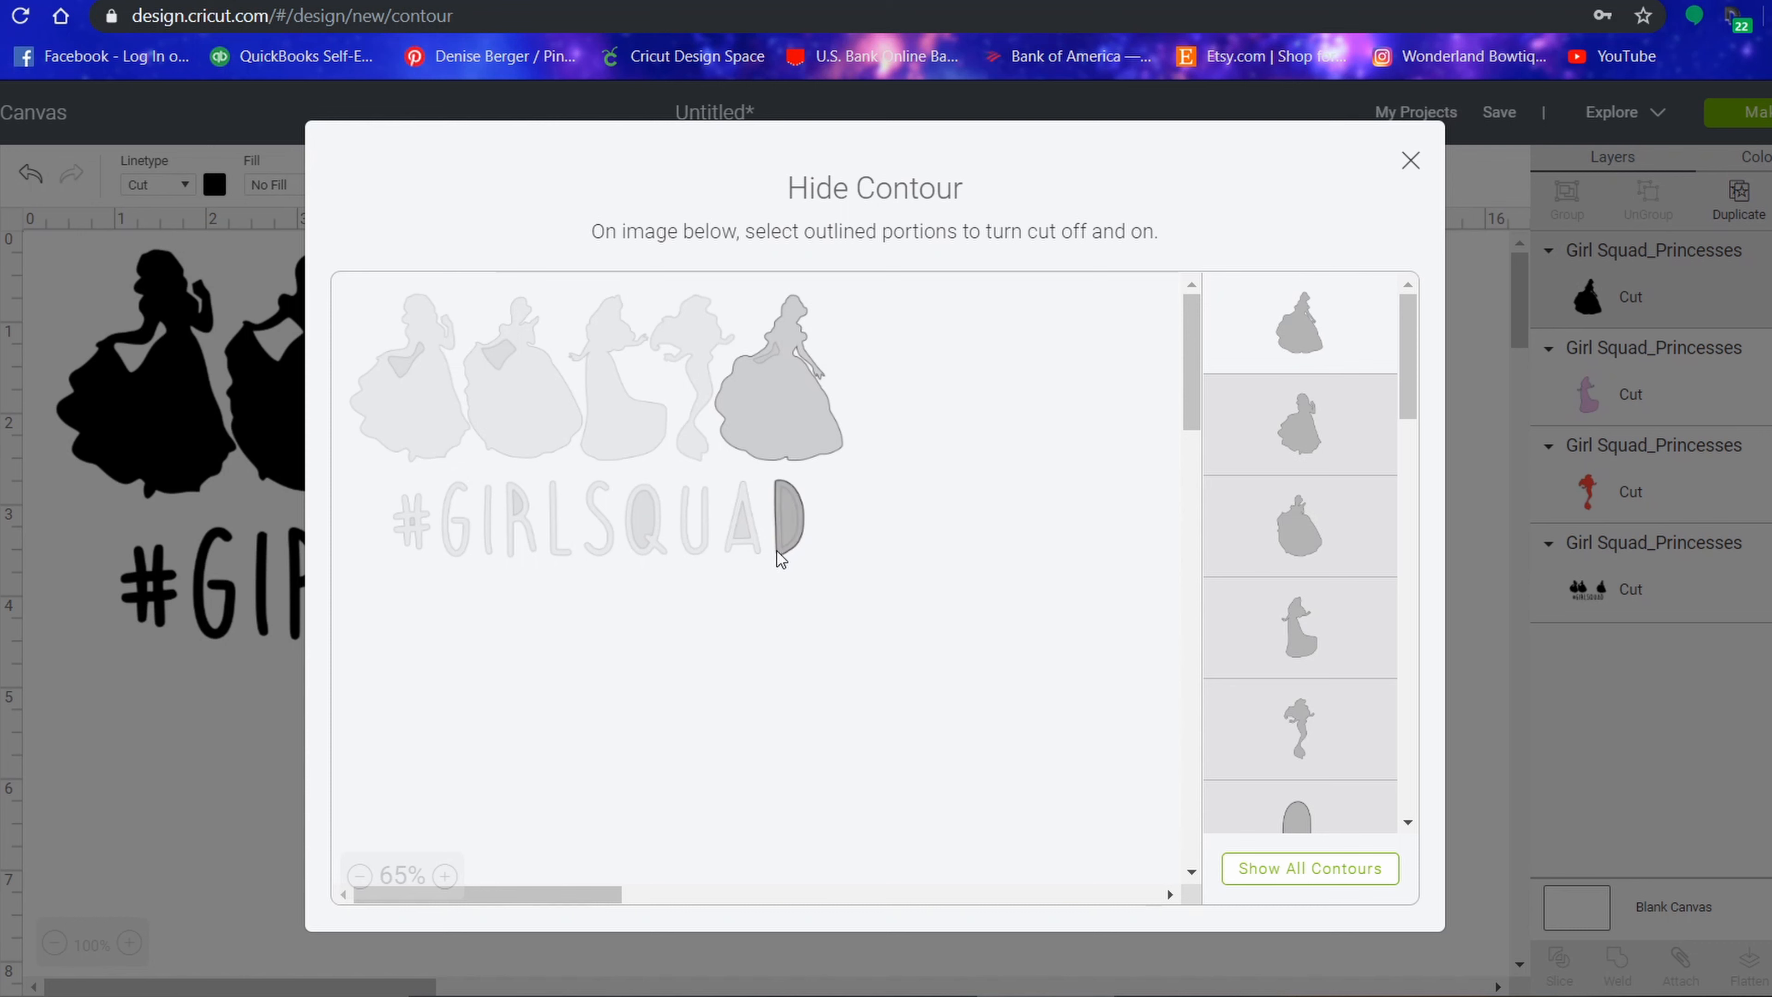
Turn the outlines of the remaining #GIRLSQUA characters back on in the copy and close Contour.
click(726, 543)
click(664, 550)
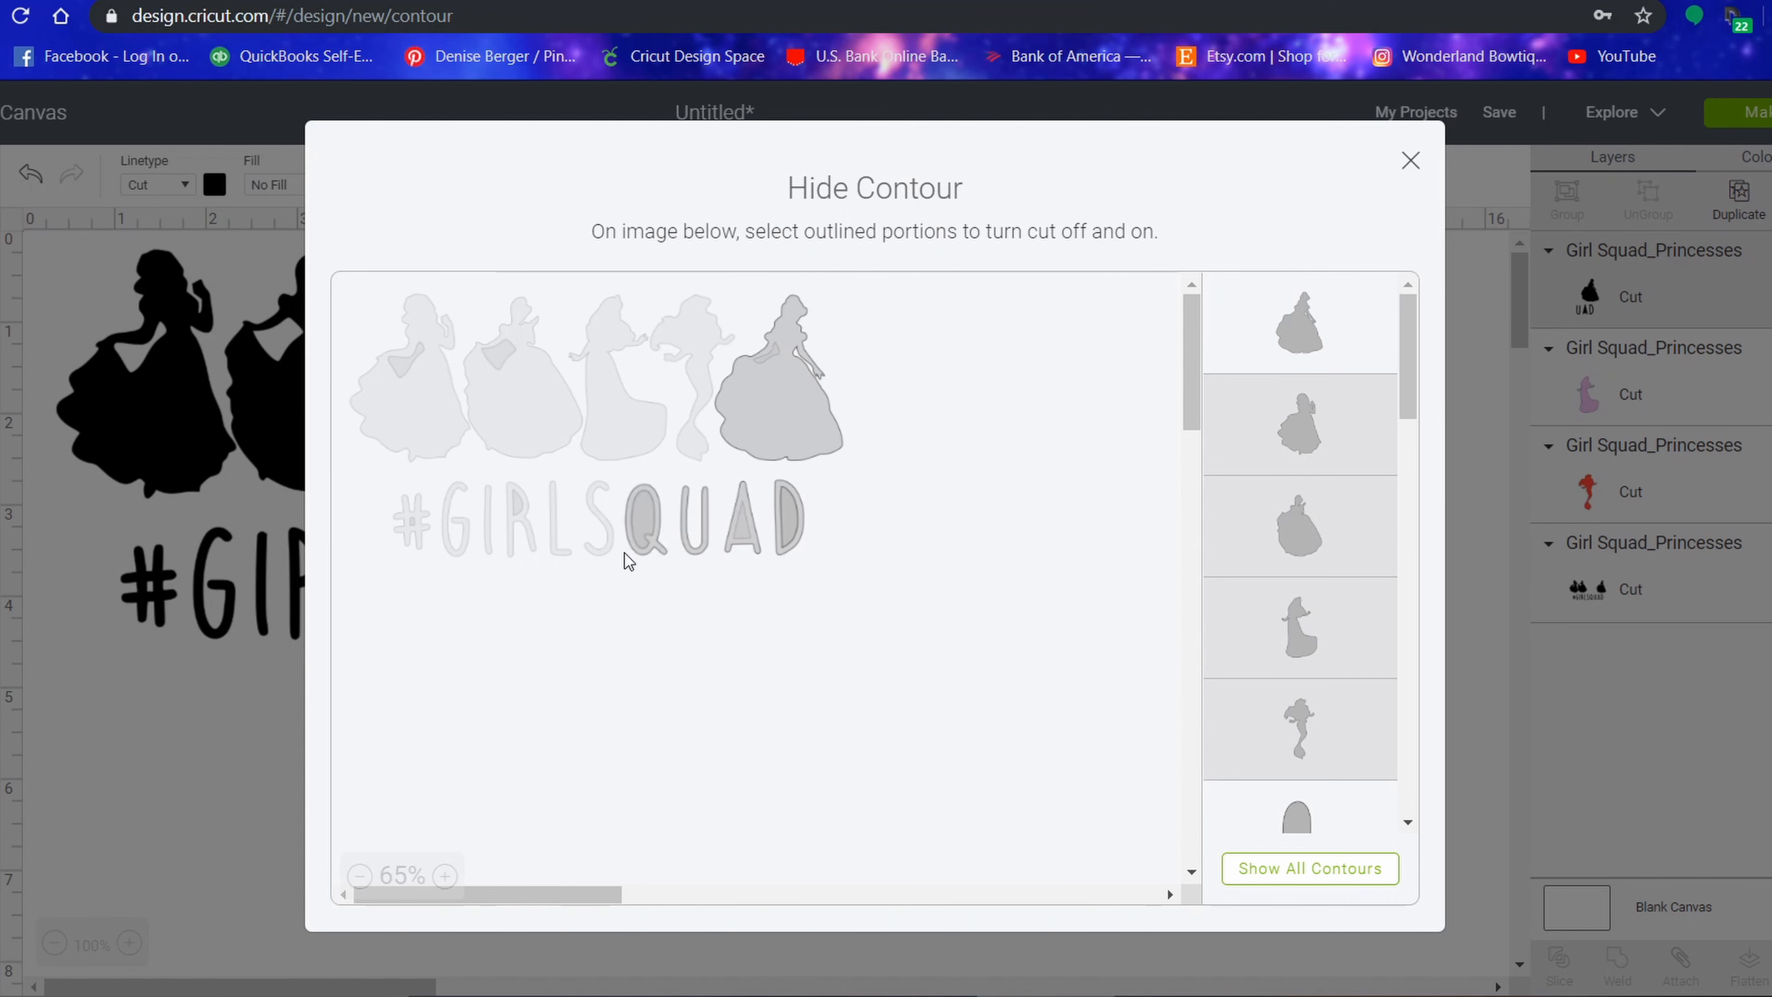
click(605, 550)
click(569, 553)
click(511, 554)
click(489, 553)
click(468, 550)
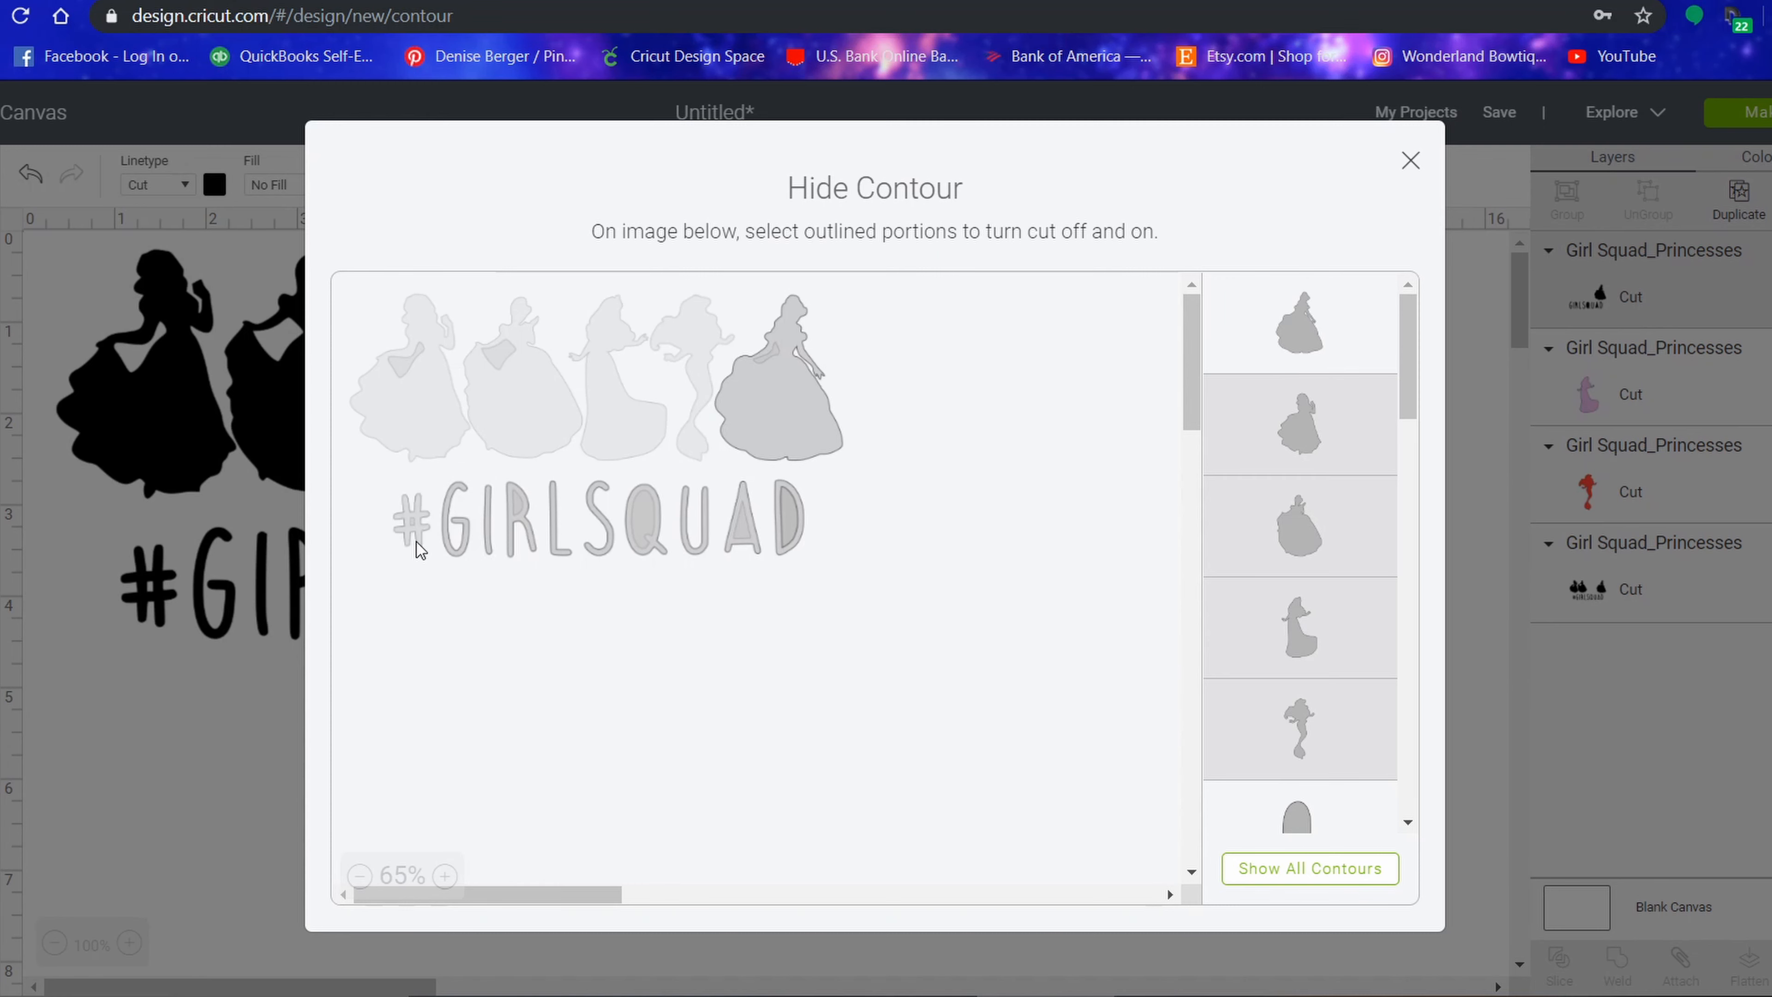
click(288, 716)
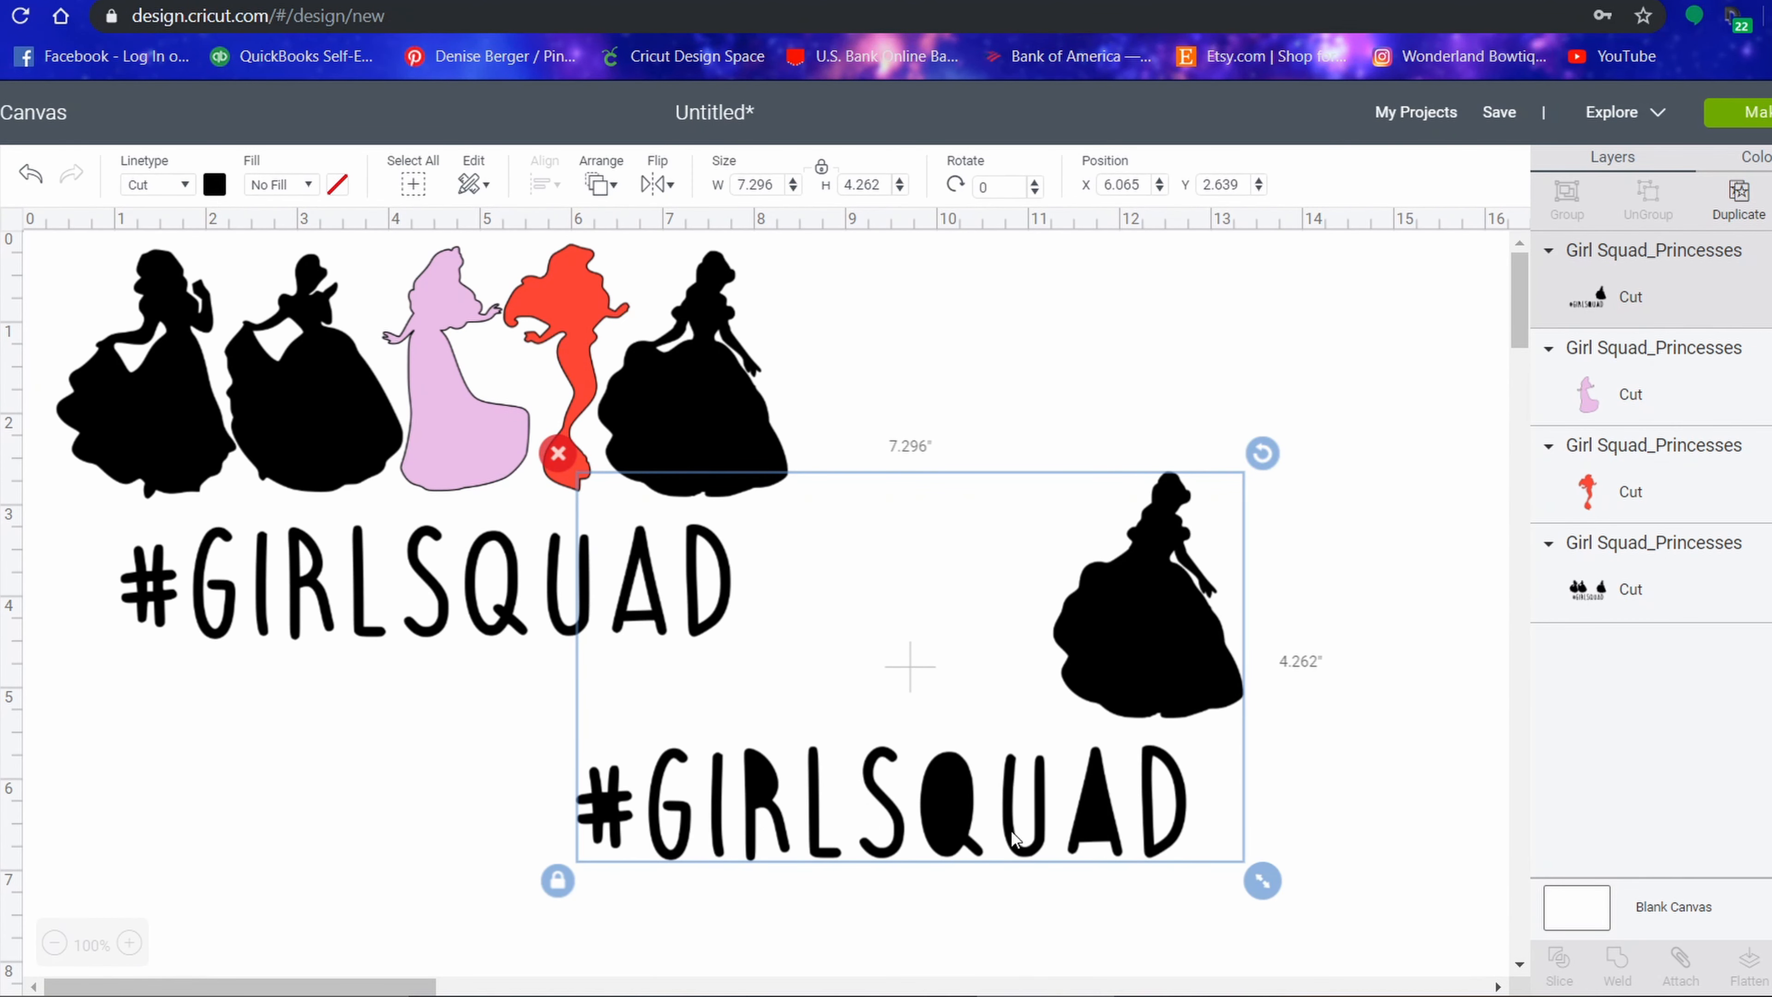
Hide the last ball-gown princess and the small shape inside her arm in the copy, leaving only the #GIRLSQUAD lettering.
click(1771, 967)
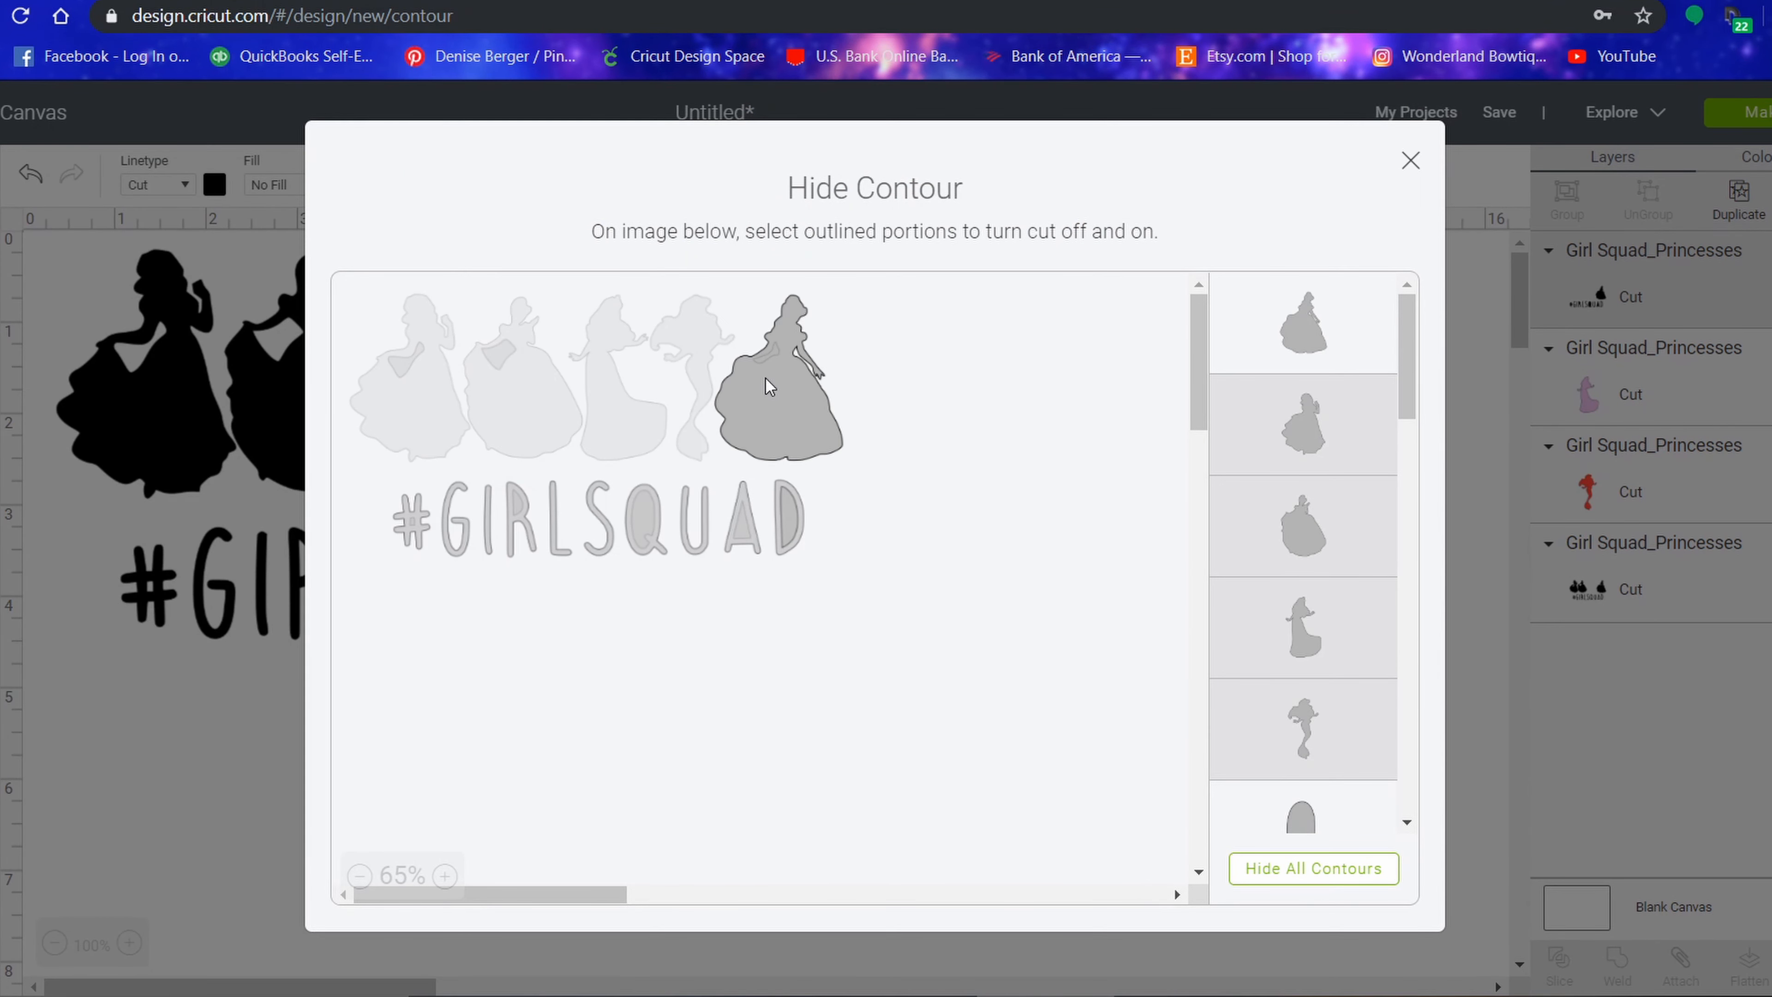
click(767, 413)
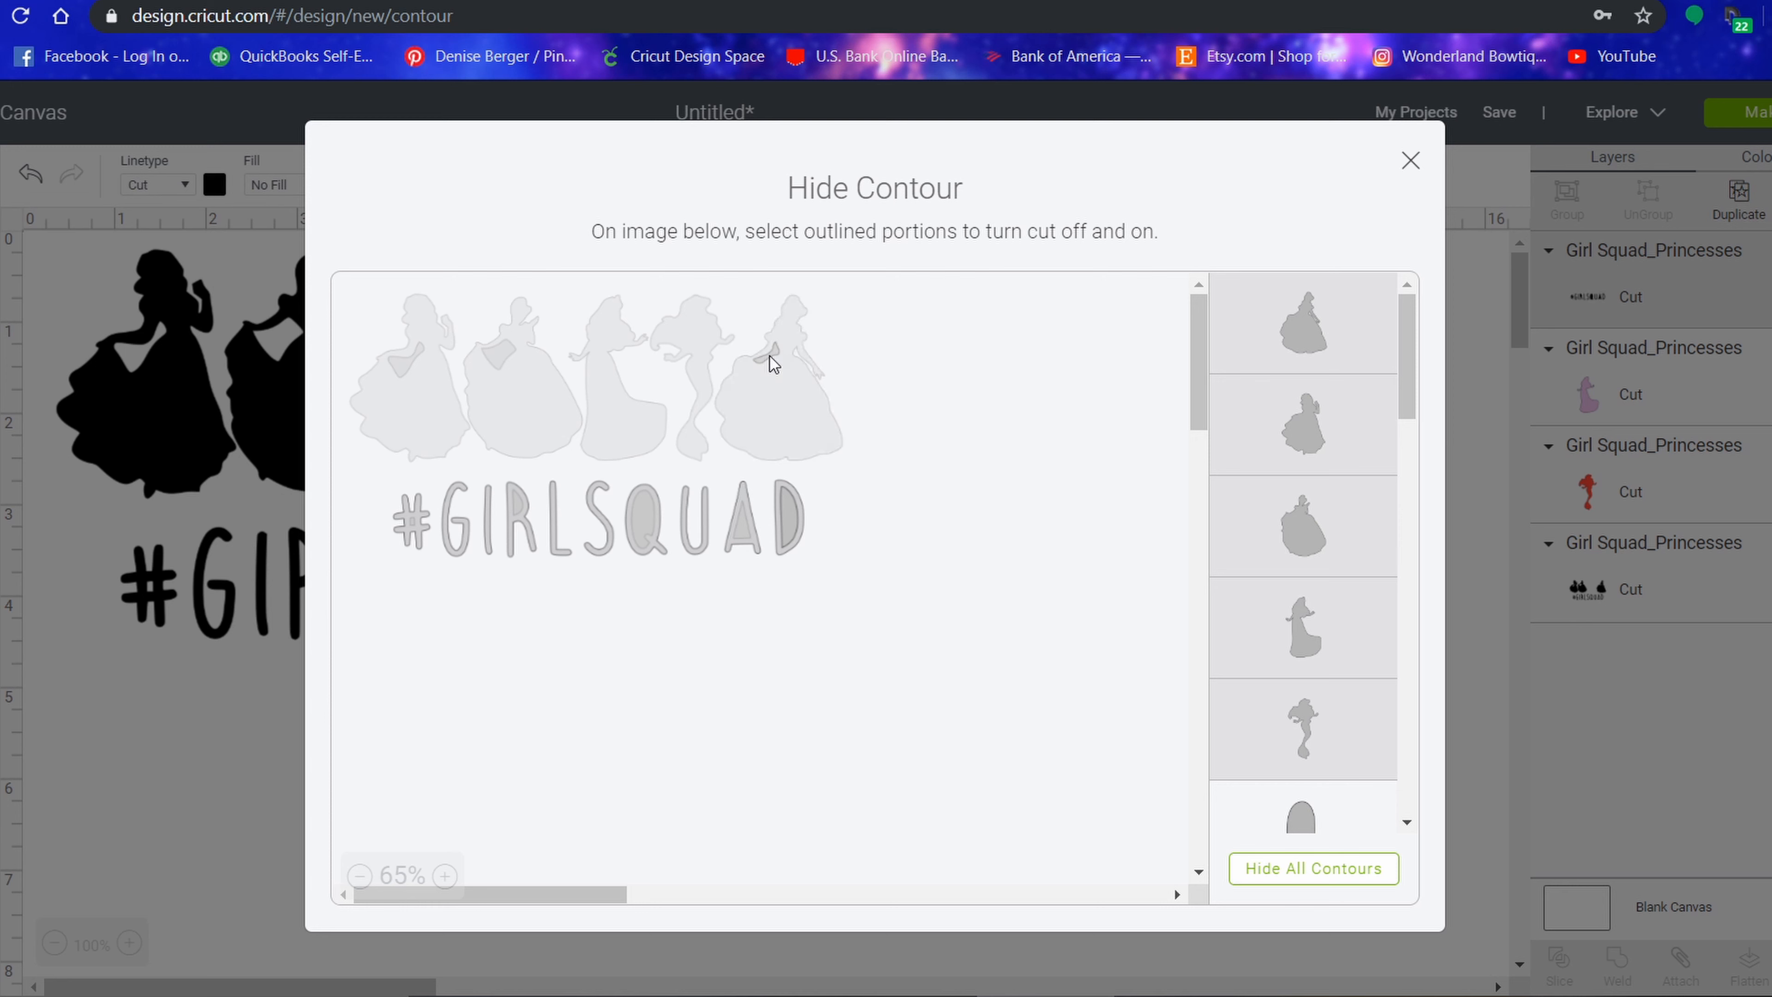
click(785, 511)
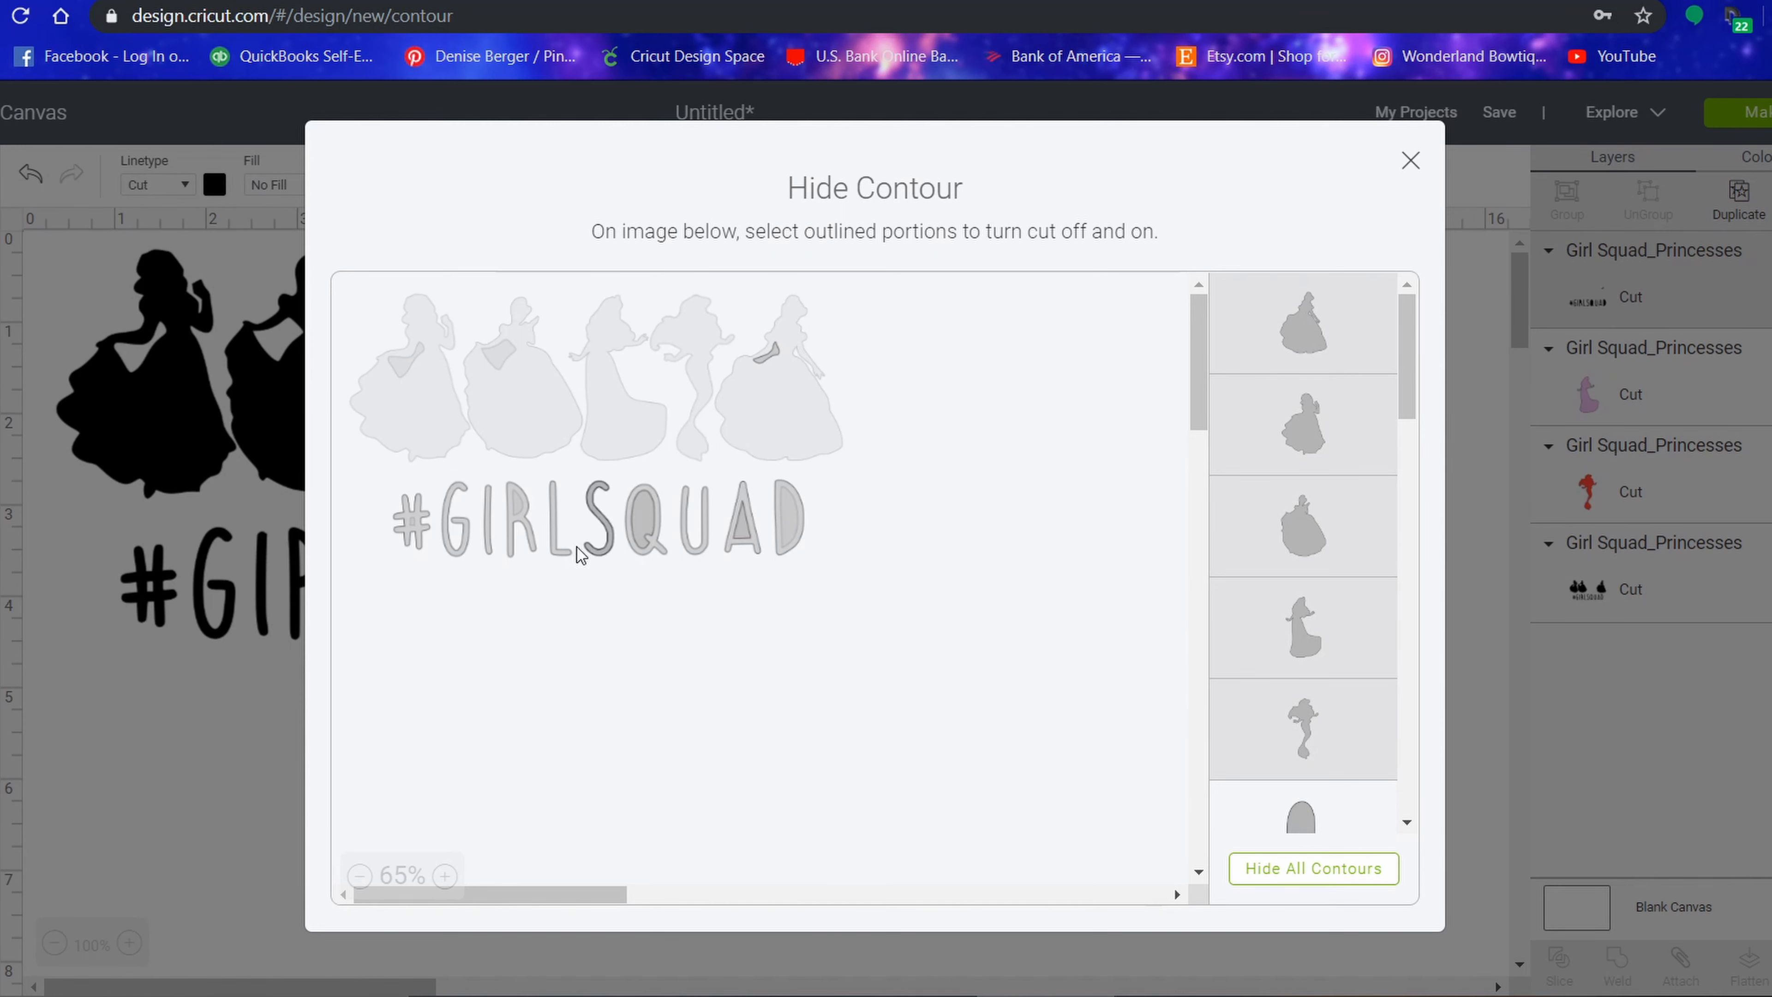
click(512, 516)
click(447, 876)
click(446, 877)
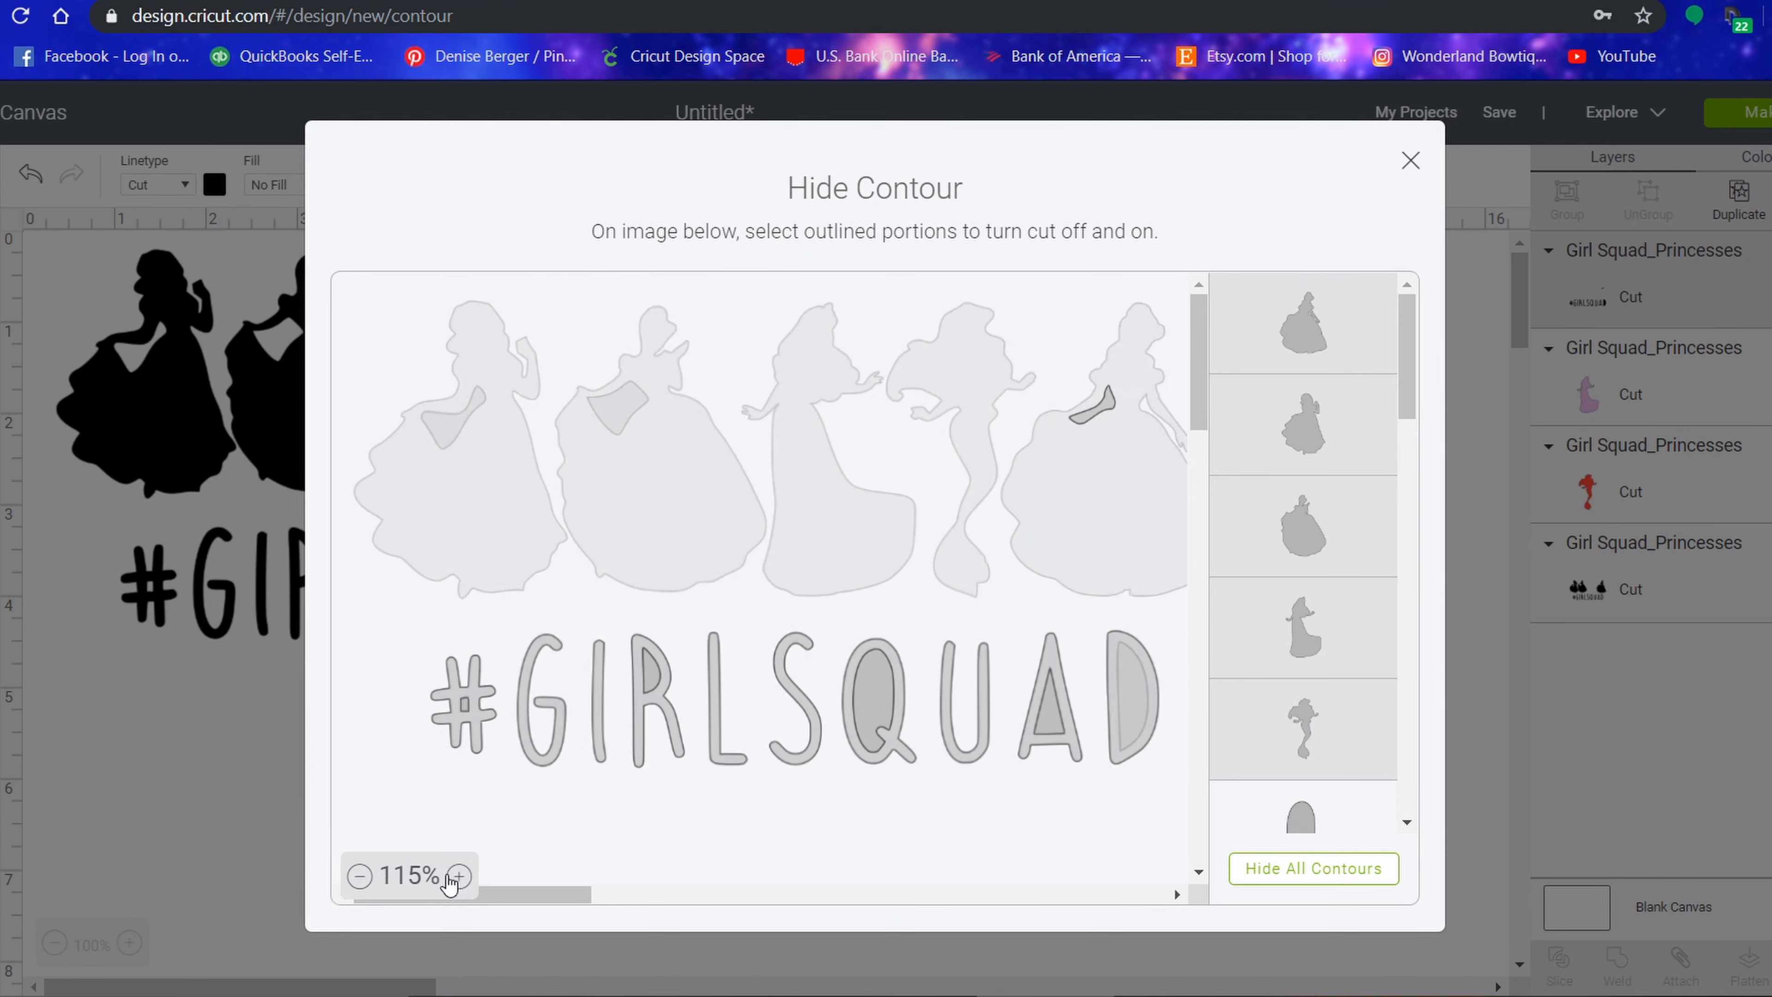
click(450, 881)
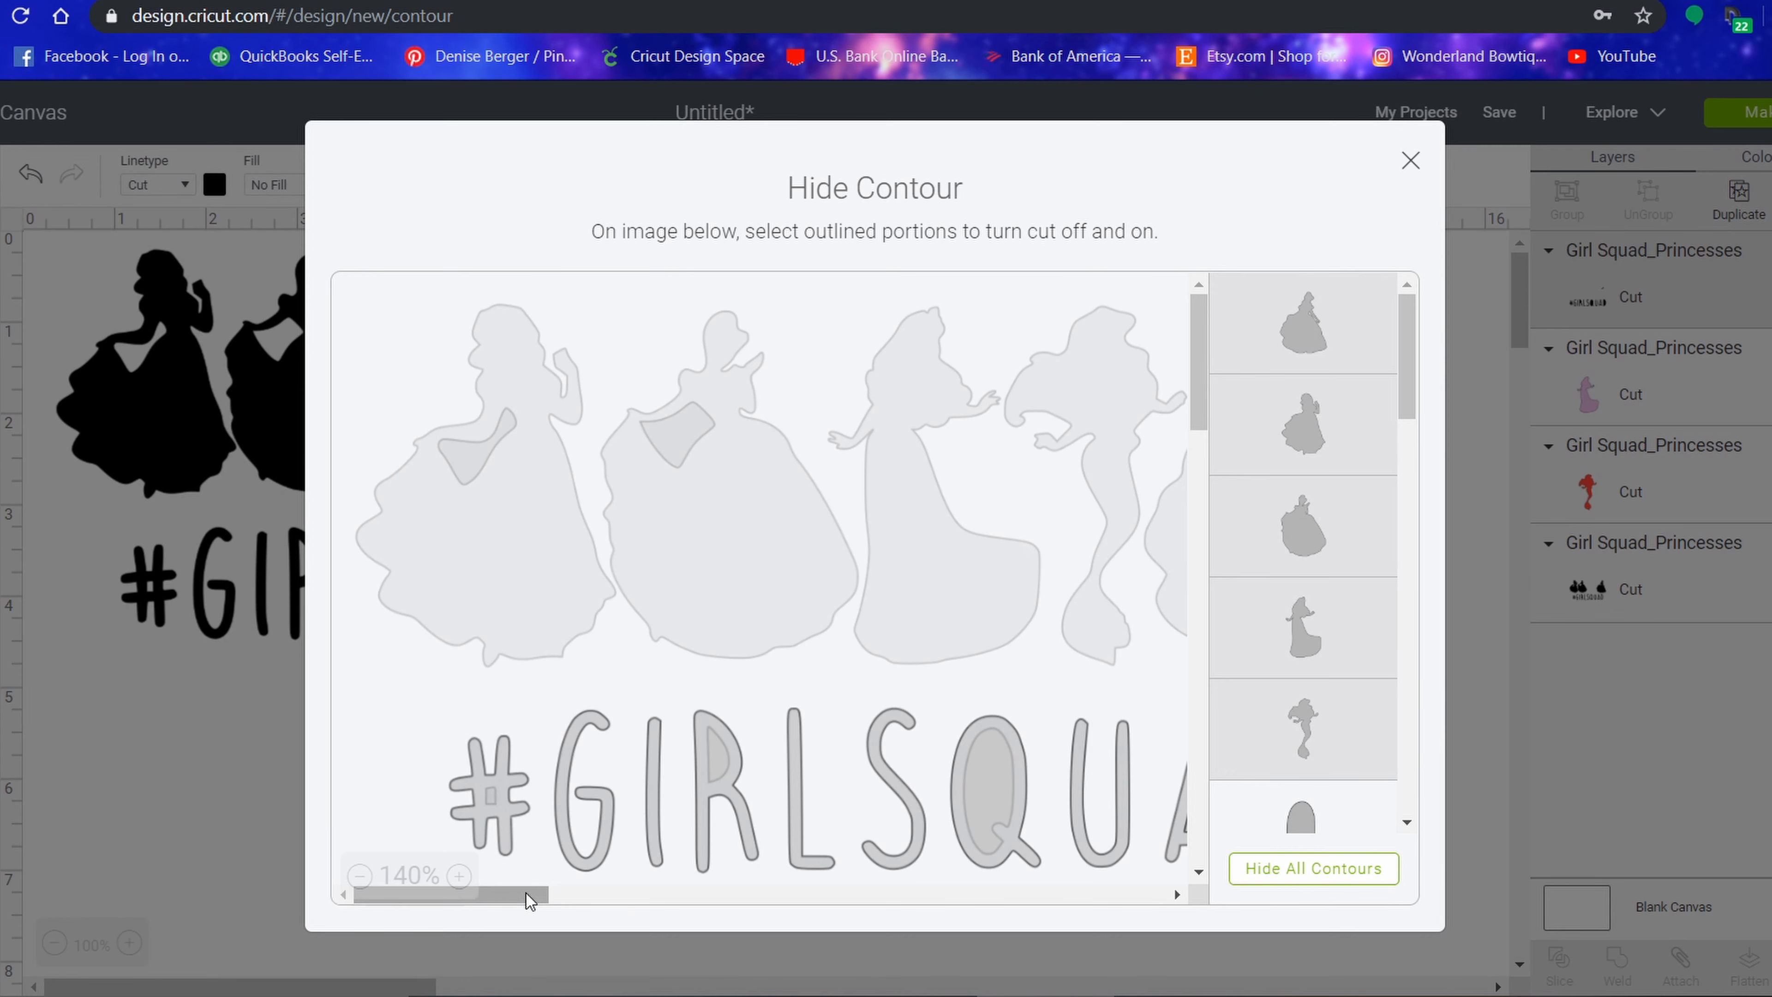
drag(526, 894, 645, 911)
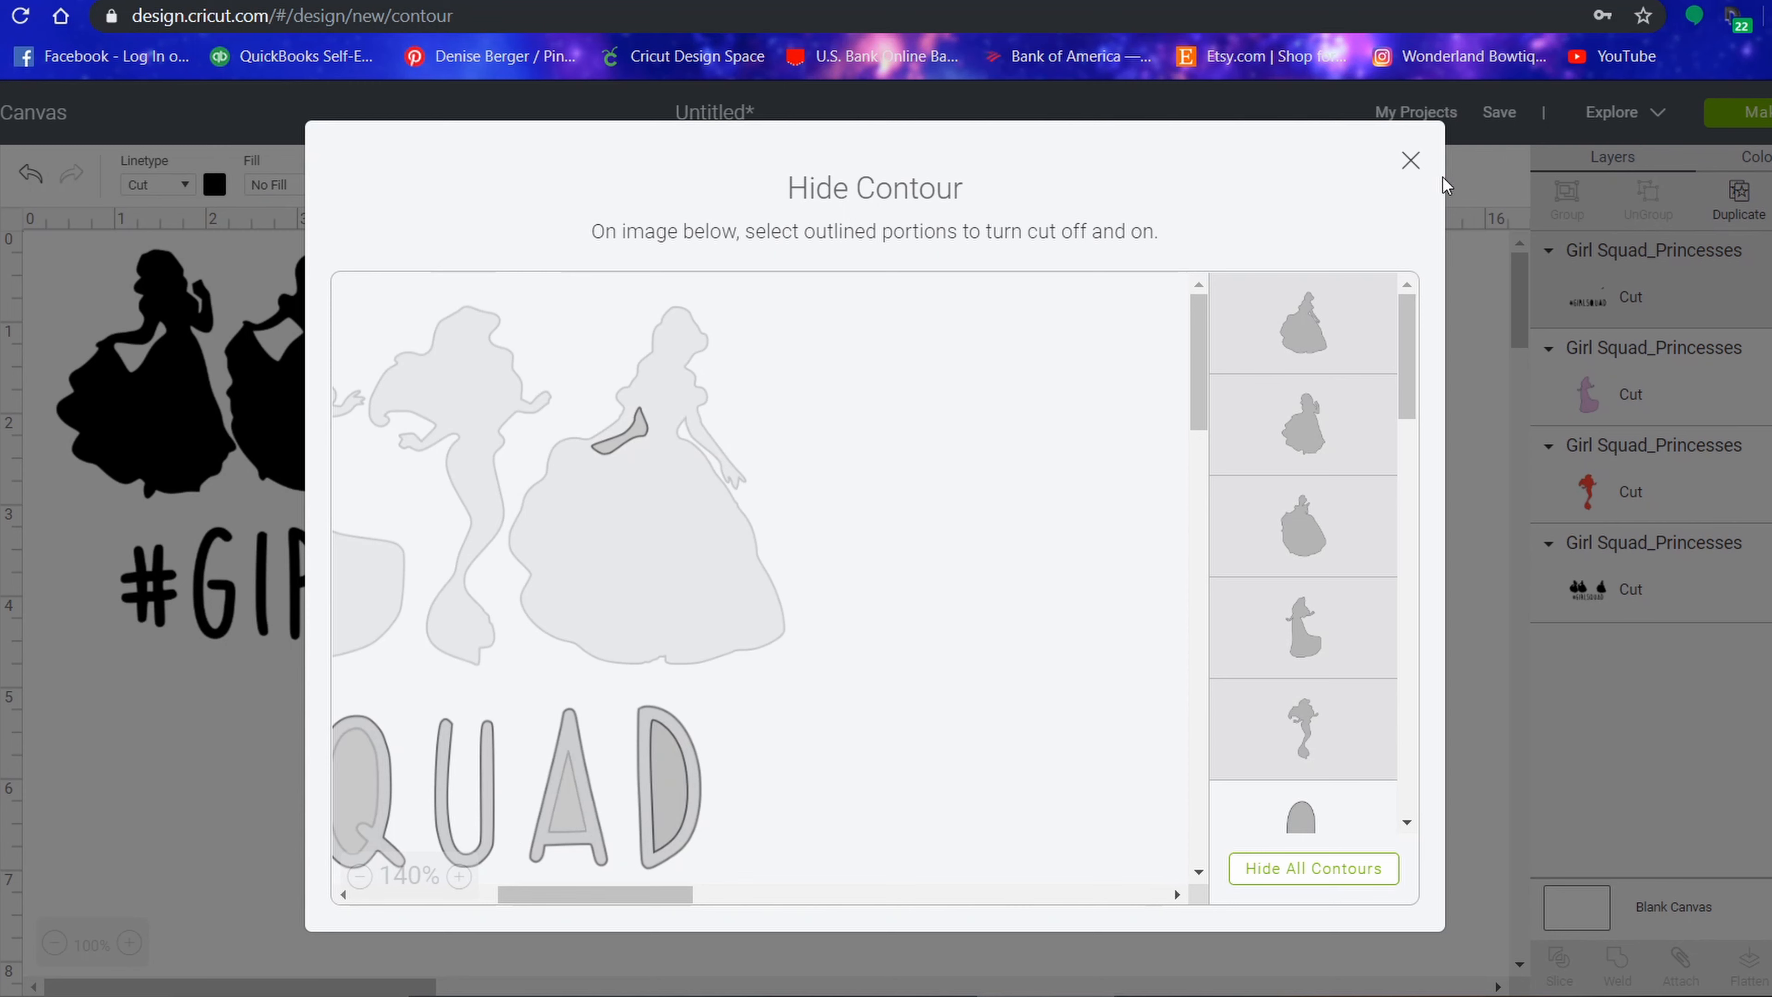
click(639, 429)
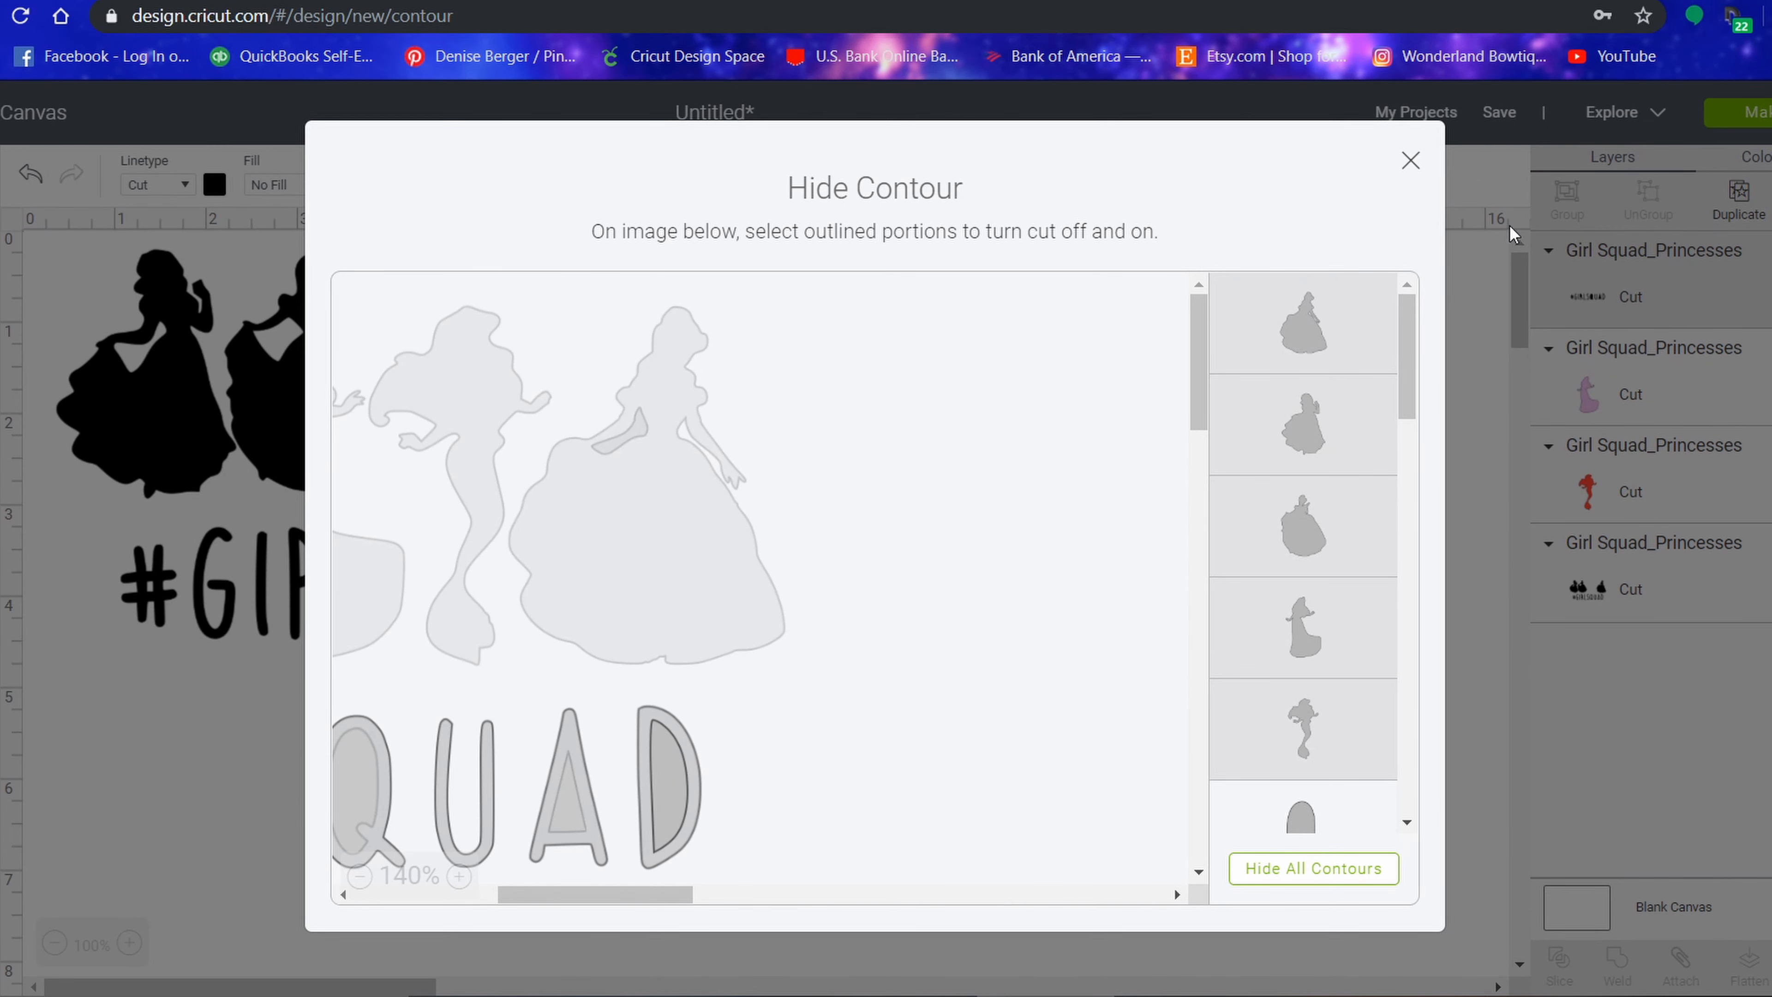
click(1409, 161)
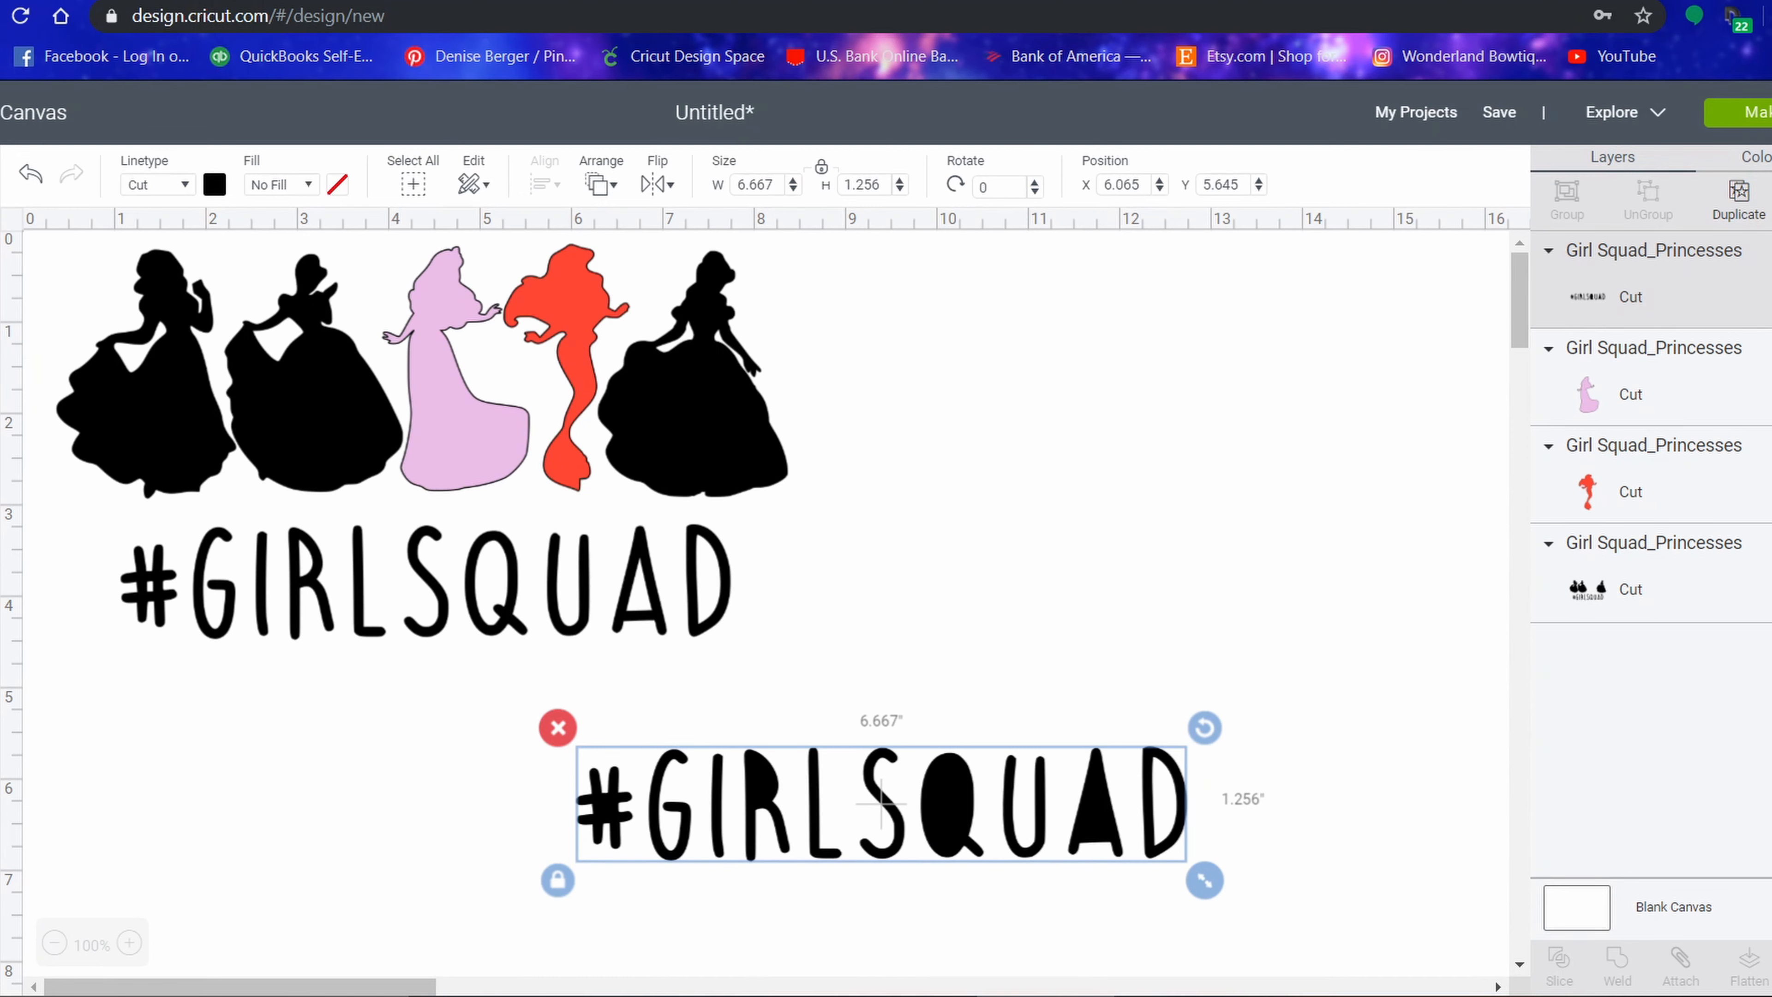
Try to turn on the inner opening of the letter R in the #GIRLSQUAD copy using Contour.
click(1771, 966)
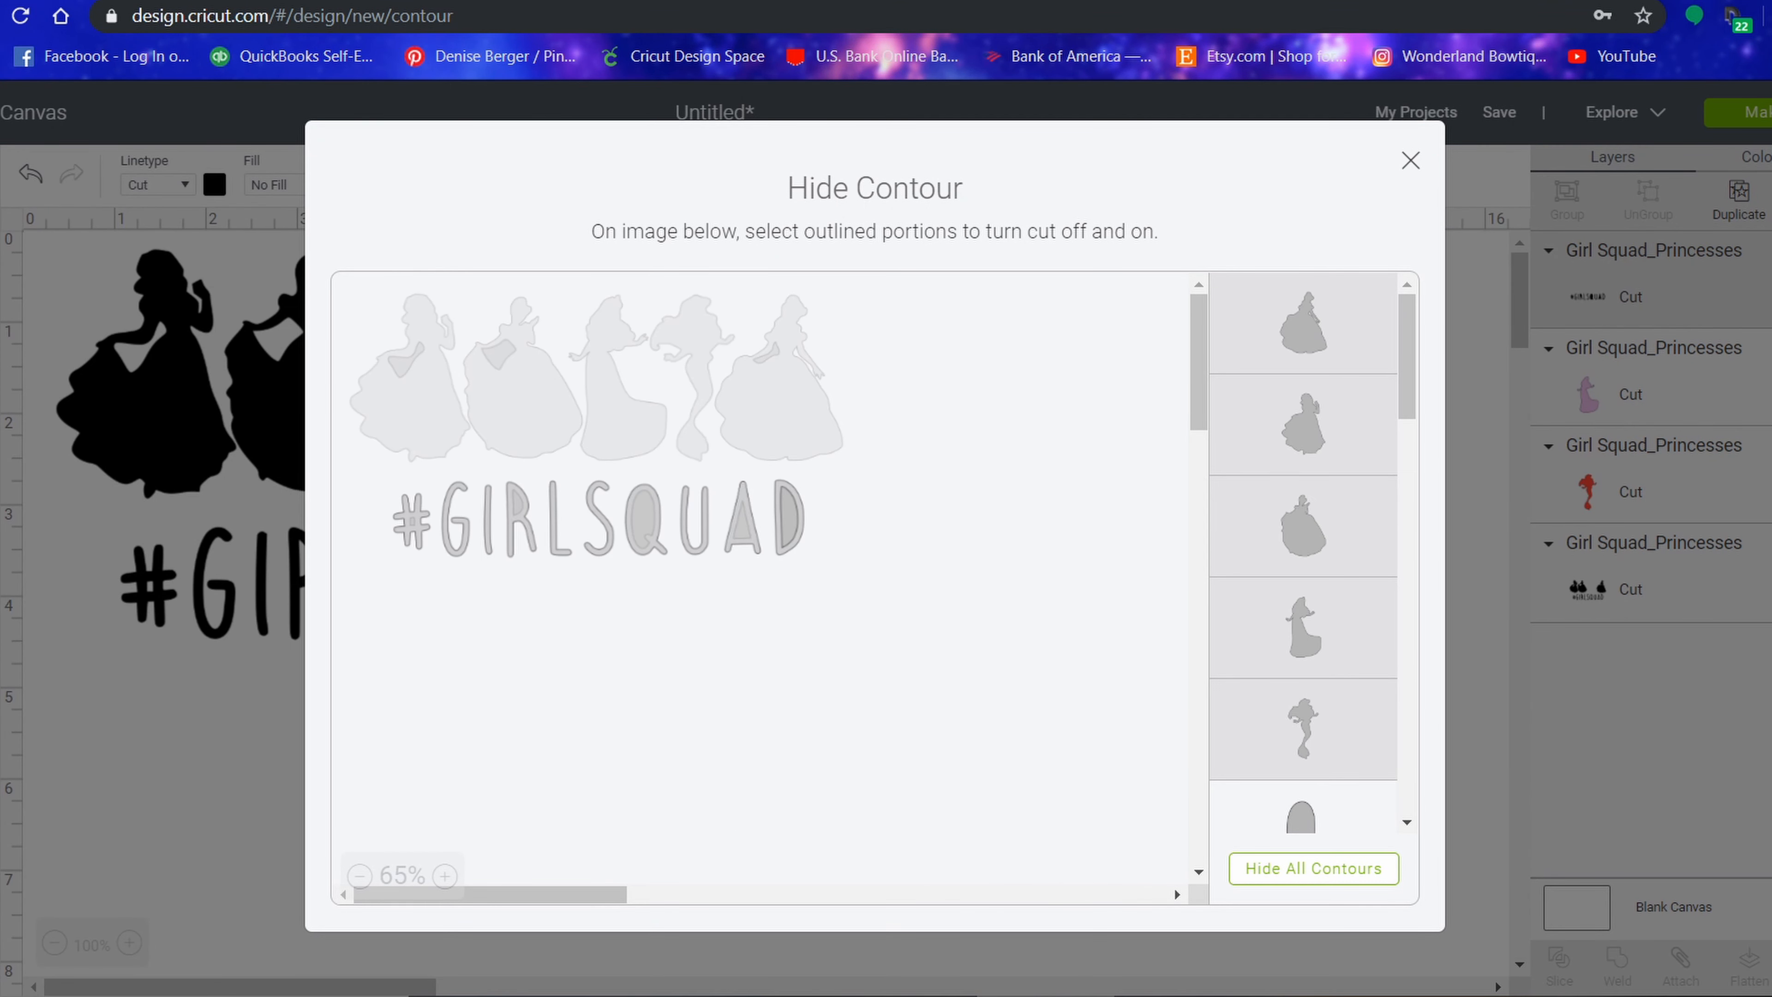
click(444, 875)
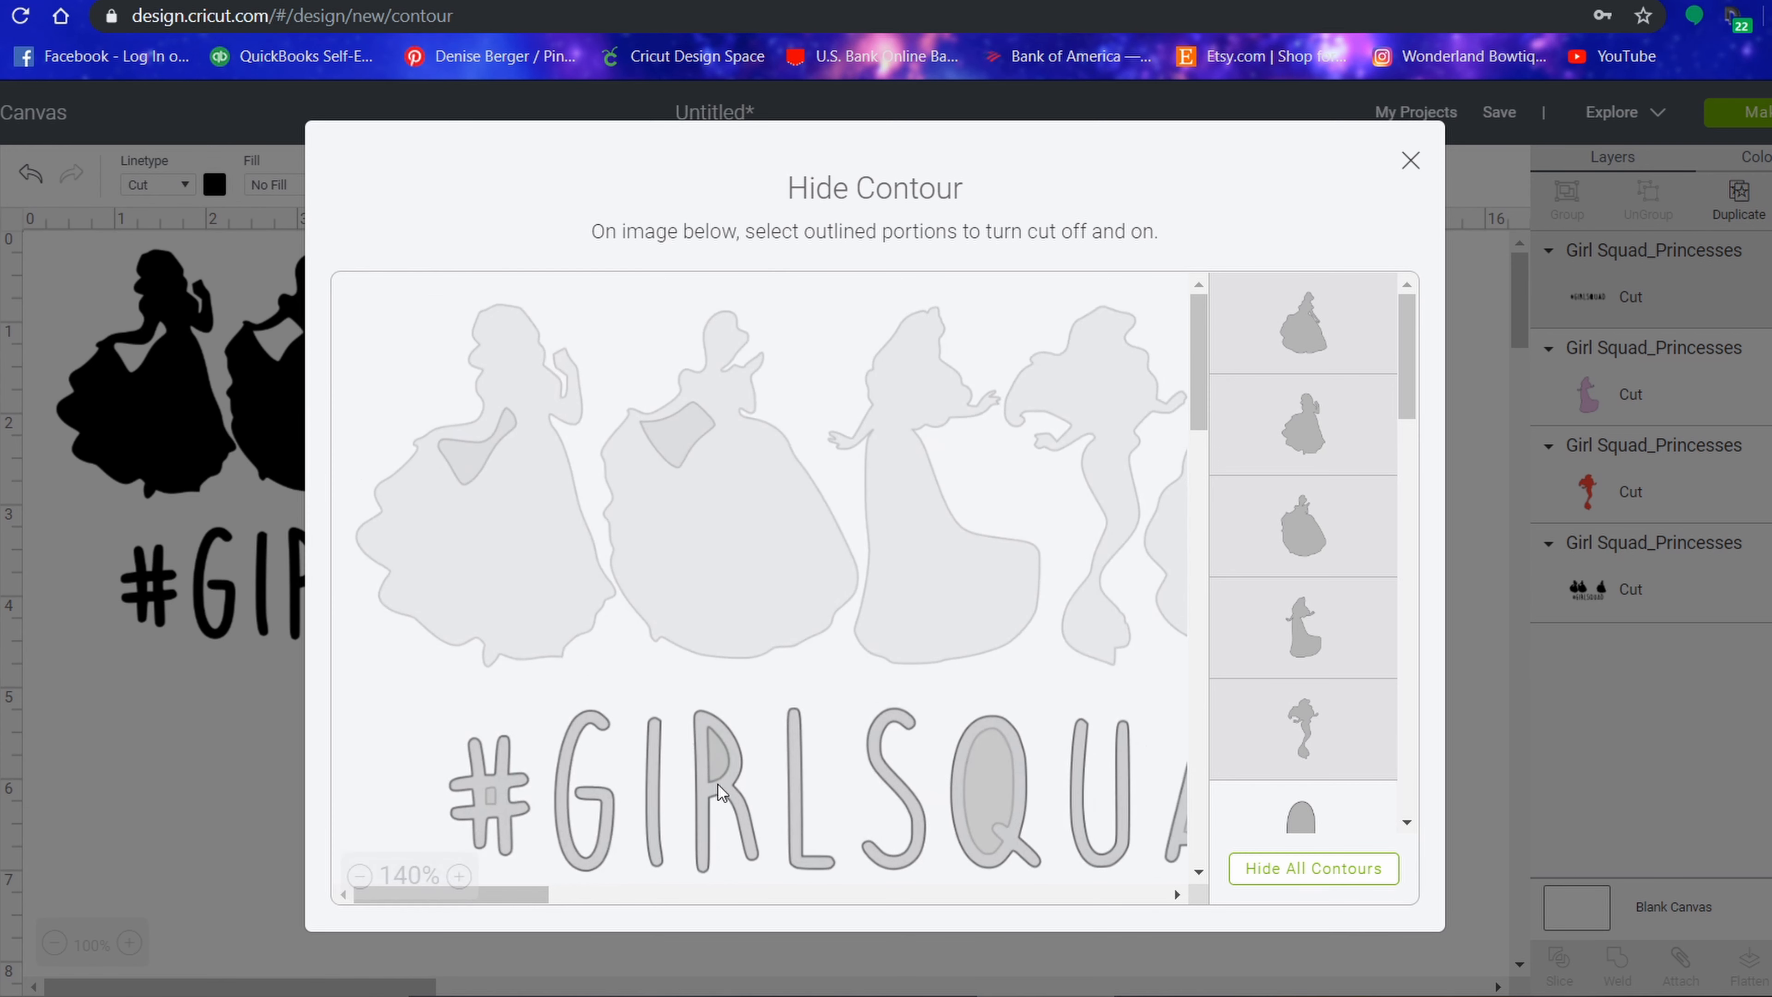
click(712, 755)
click(720, 762)
click(280, 846)
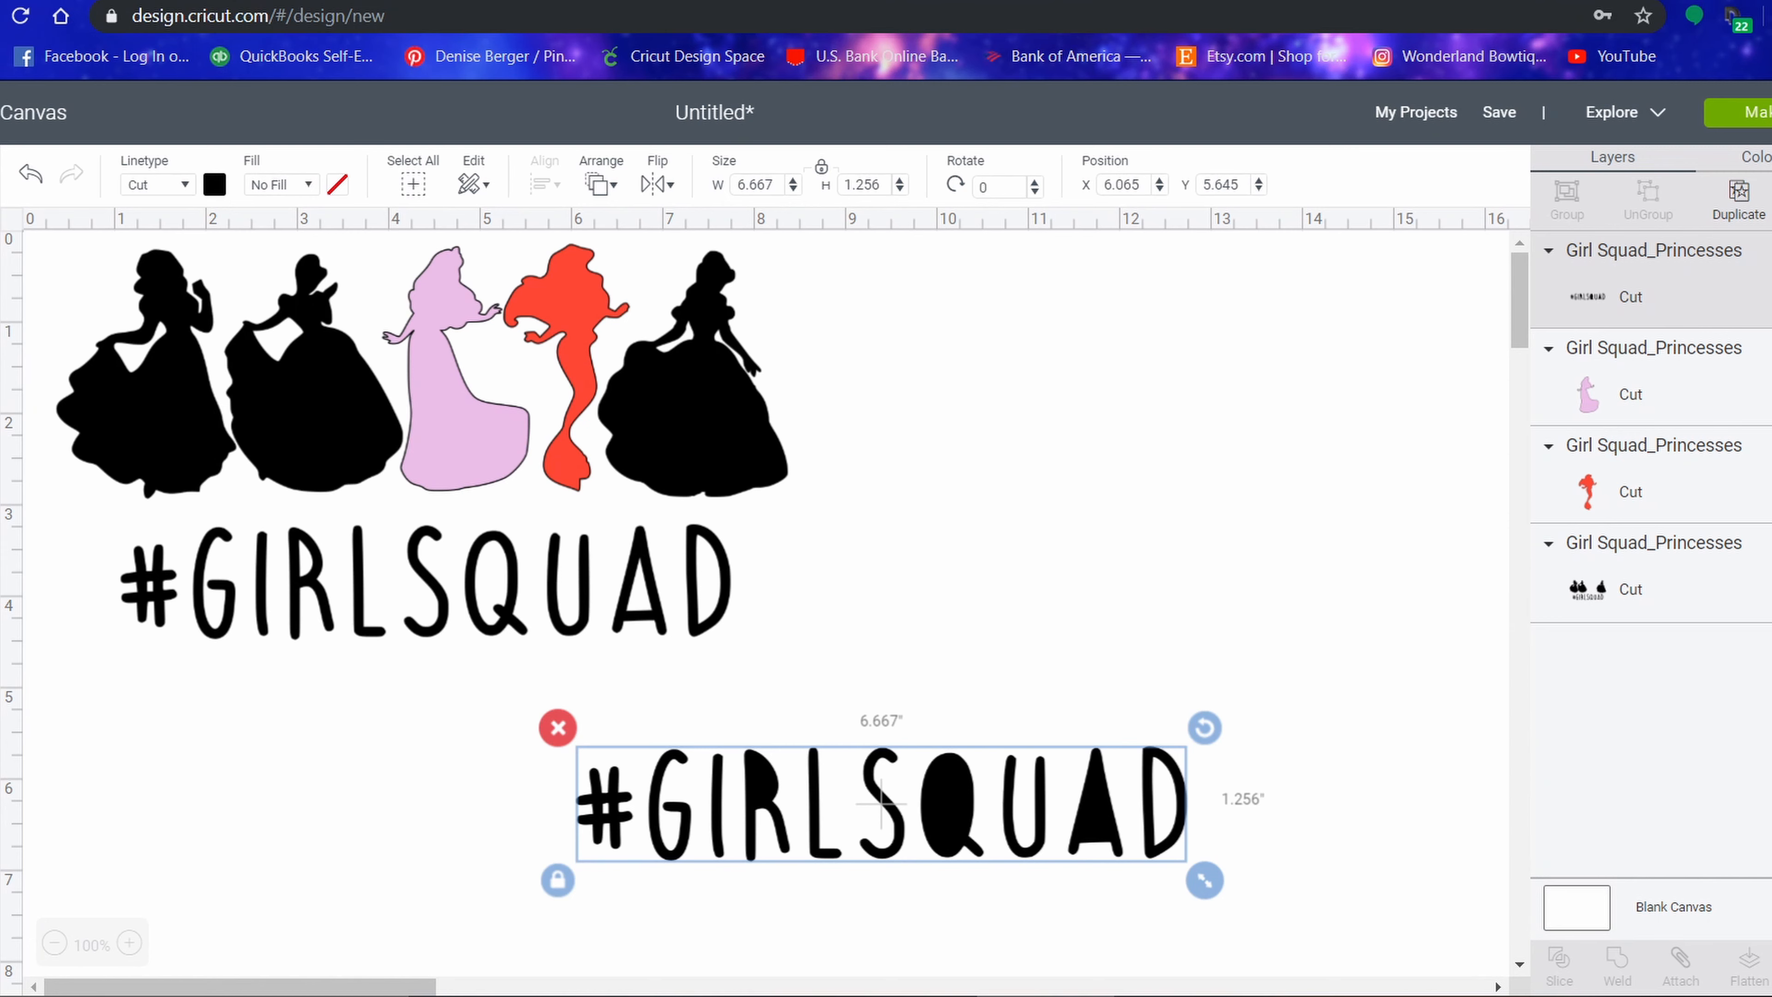
Turn on the inner openings of the letters Q, D and A in the #GIRLSQUAD copy with Contour.
click(1770, 966)
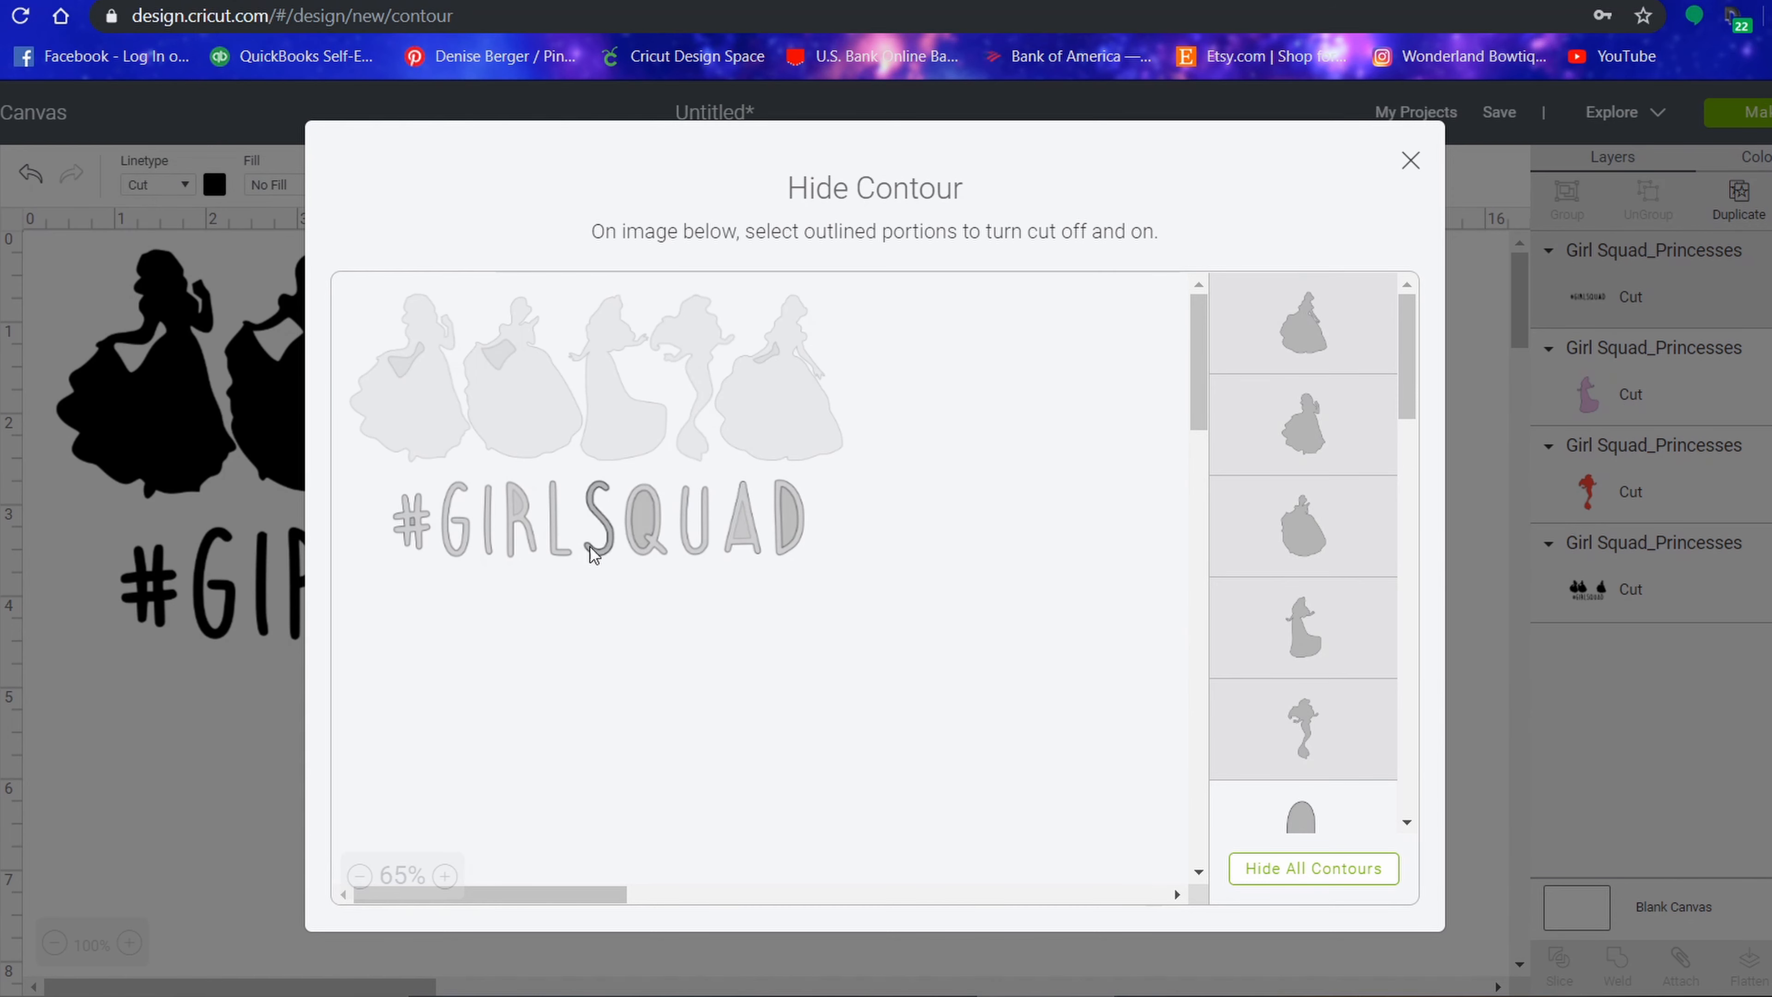
click(68, 824)
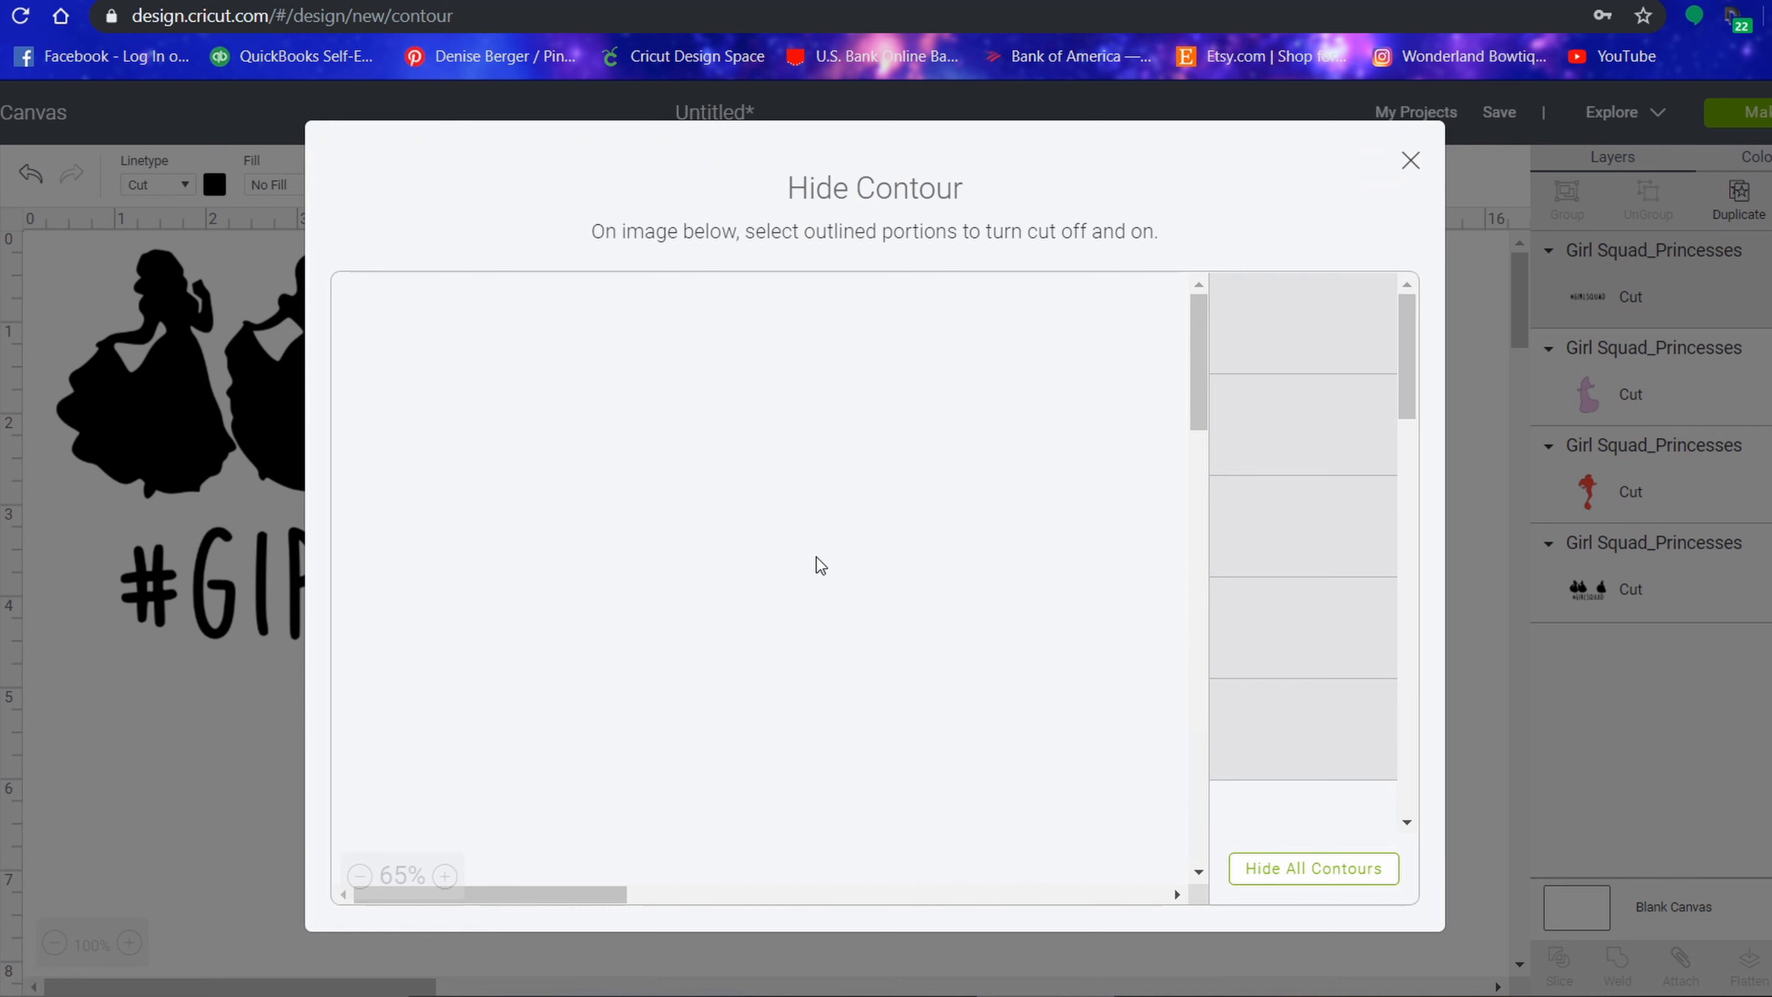
click(791, 514)
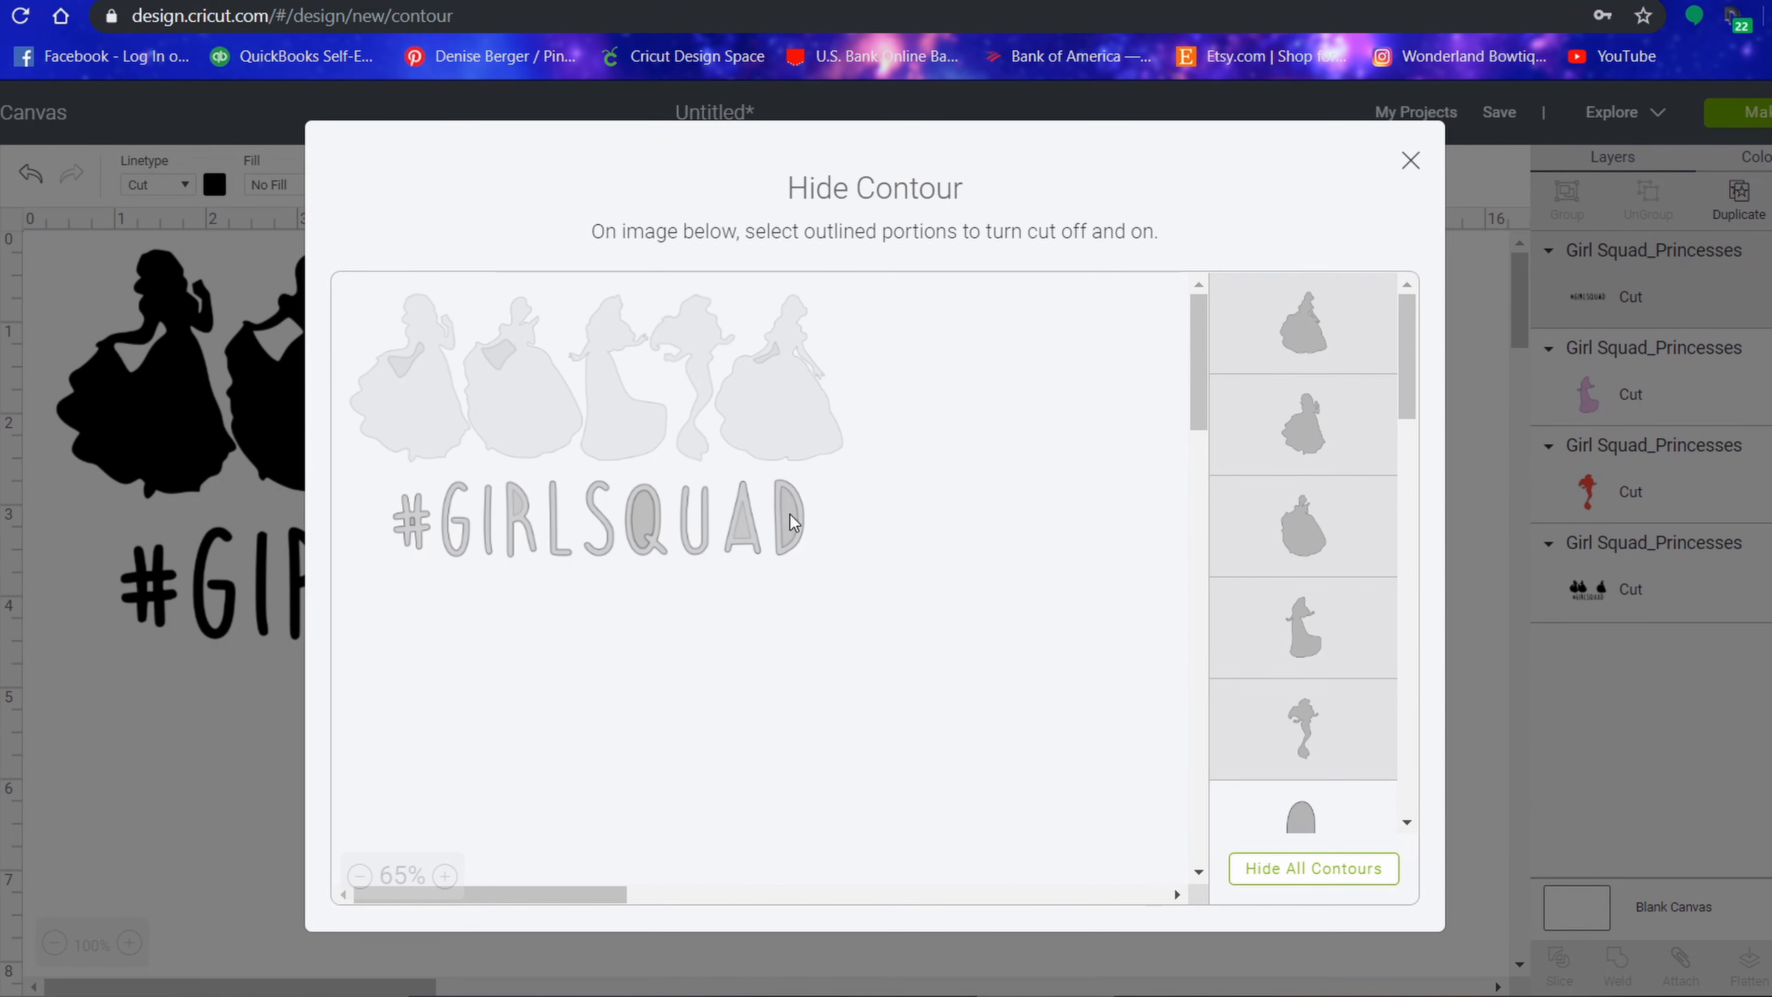
click(225, 780)
click(1769, 966)
click(743, 536)
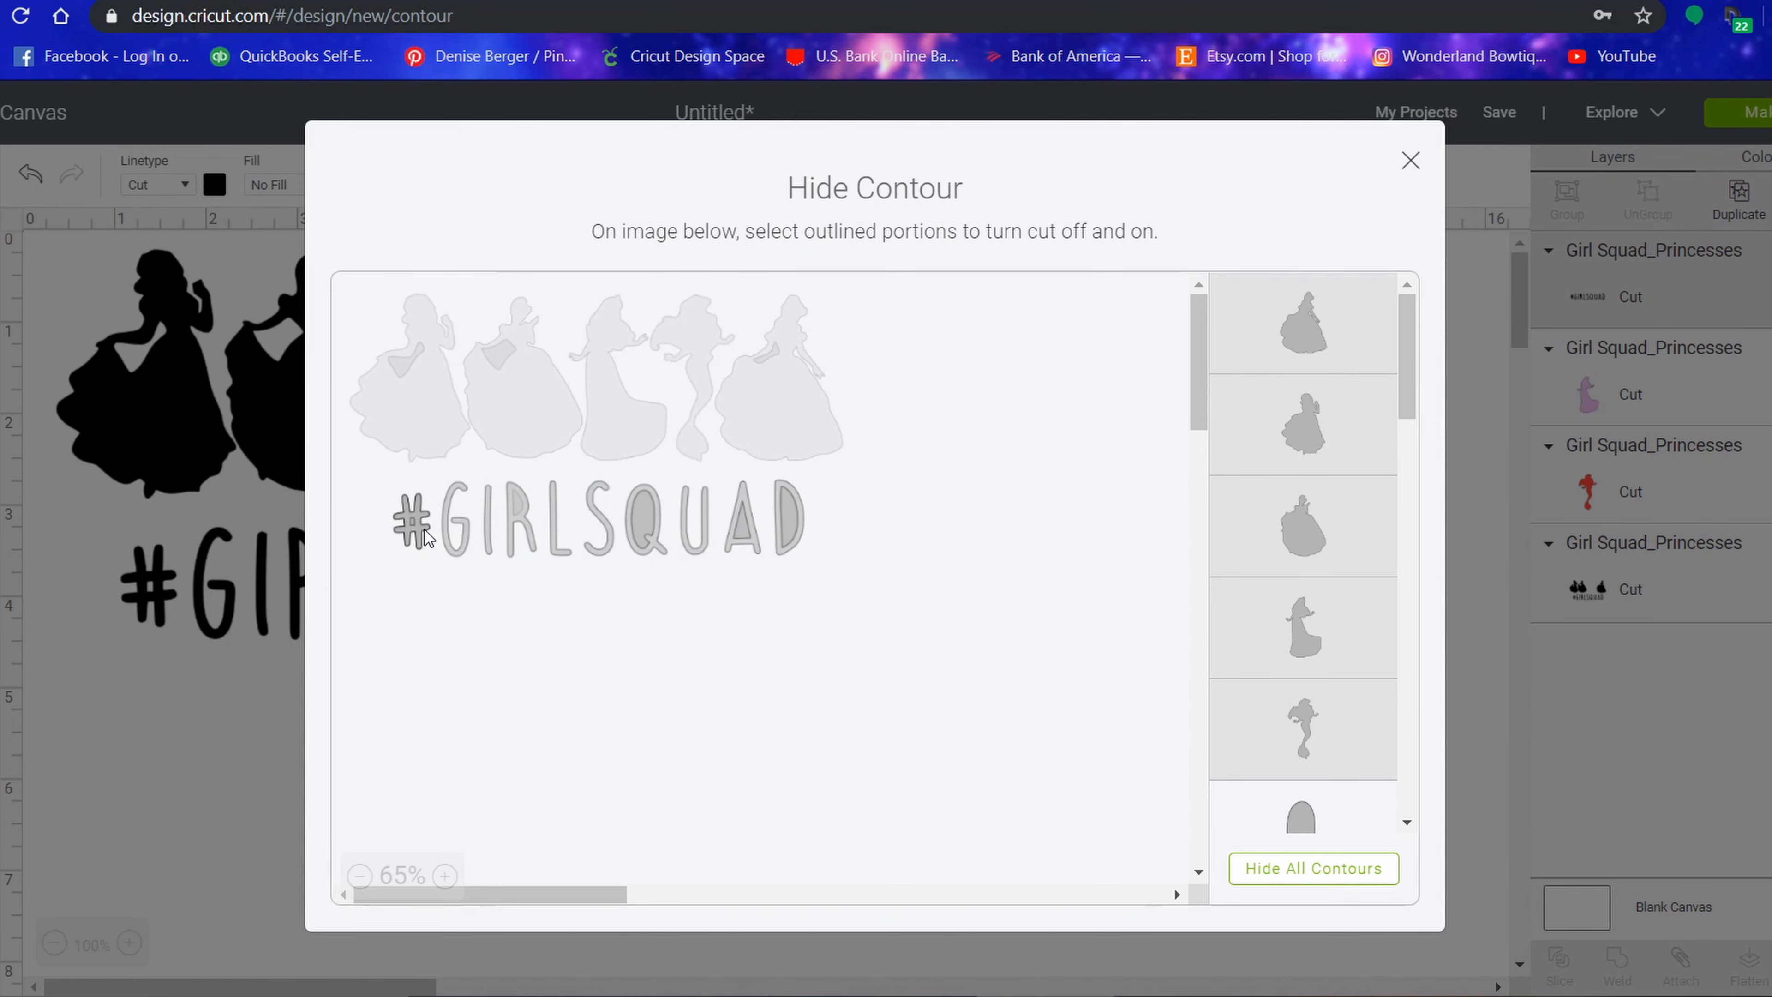
click(246, 766)
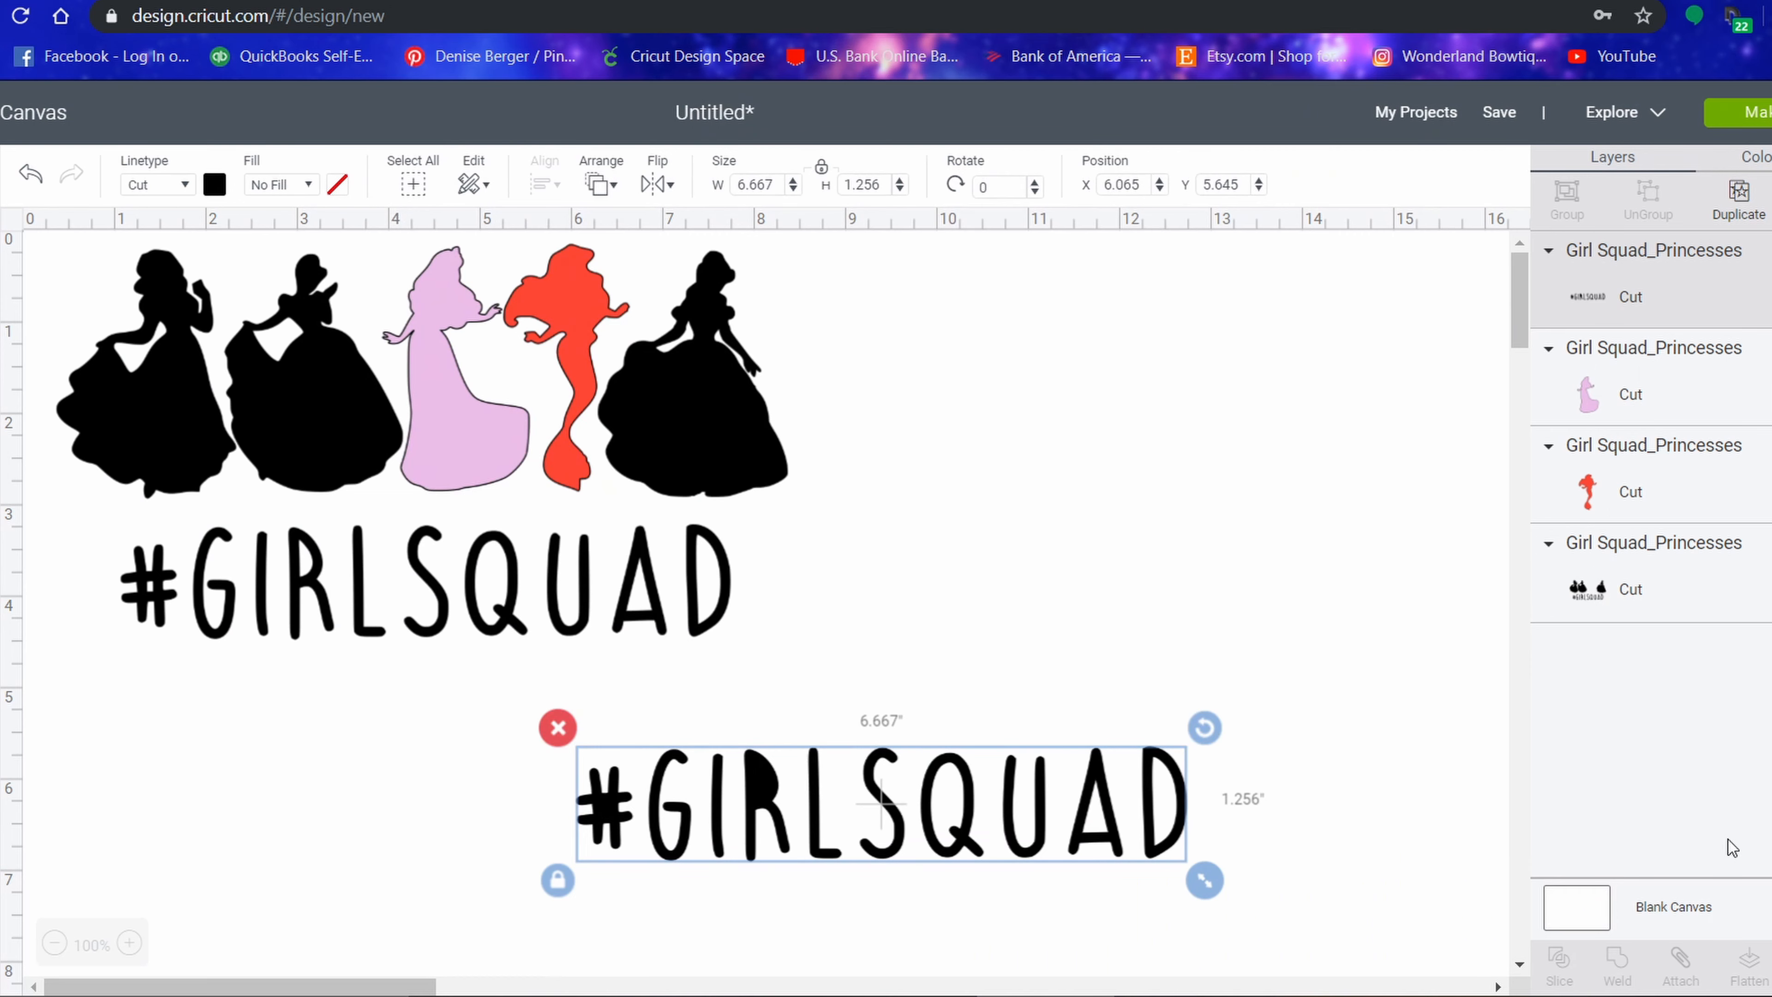
Turn on the inner opening of the letter R in the #GIRLSQUAD copy and close Contour.
click(1769, 966)
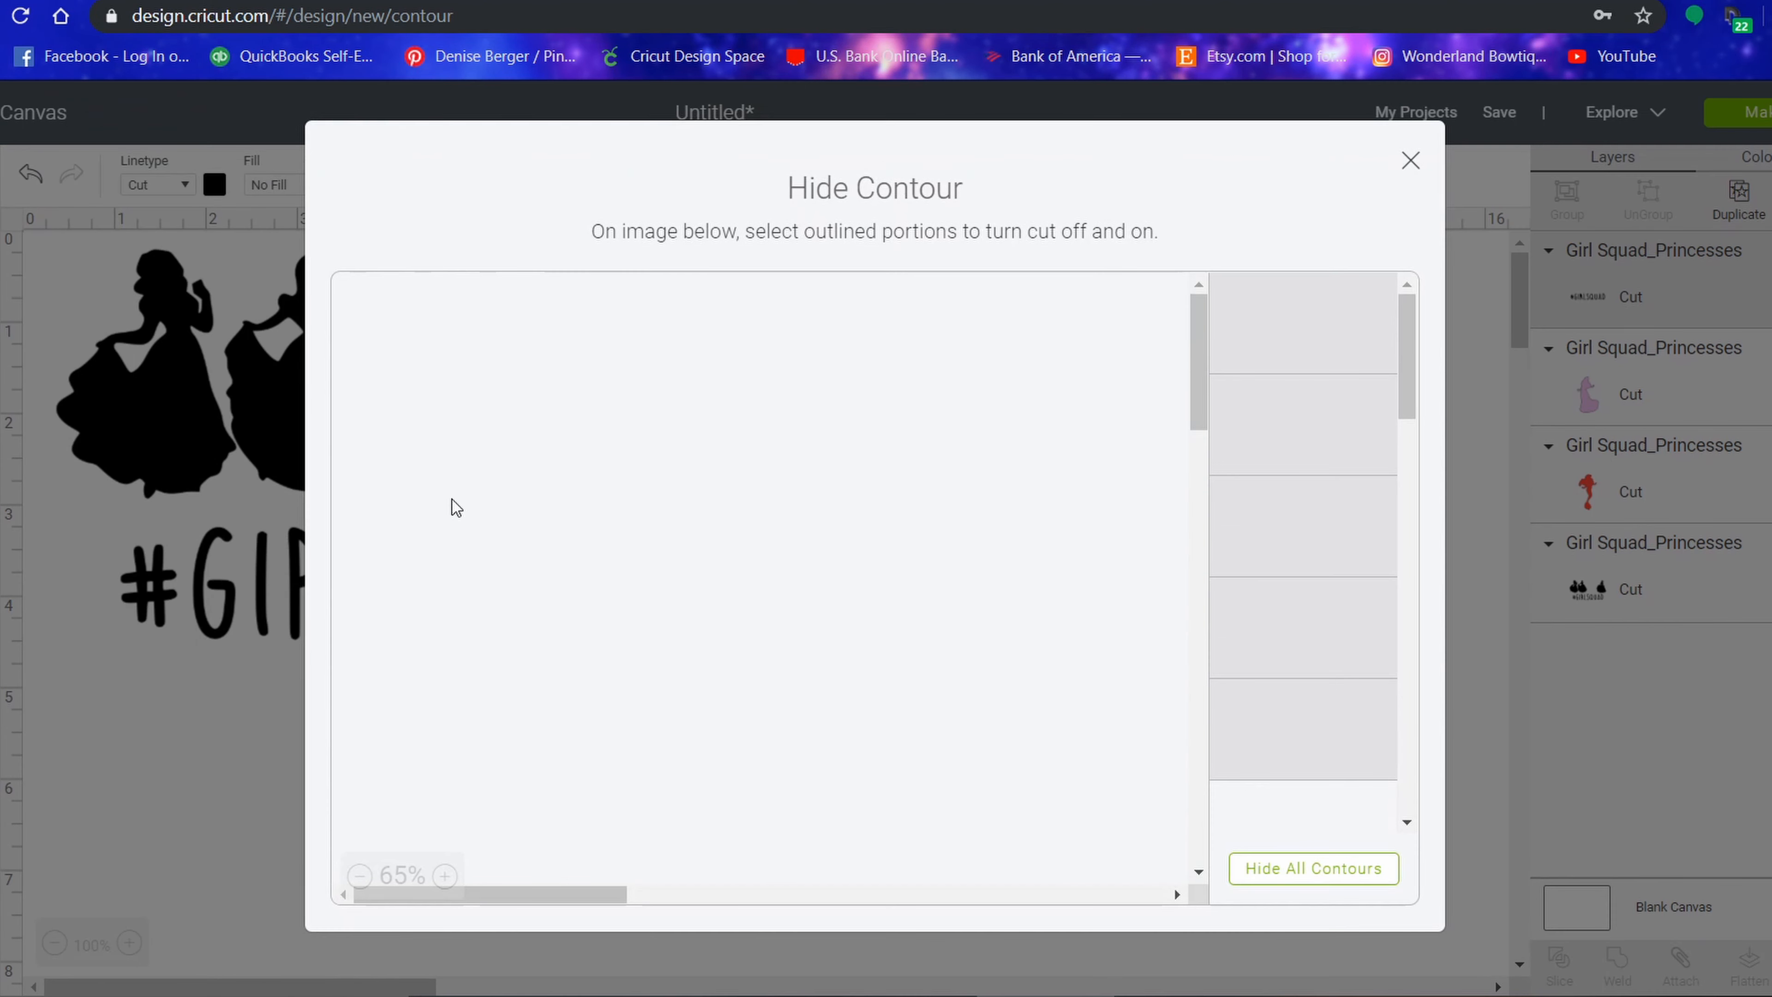
click(520, 516)
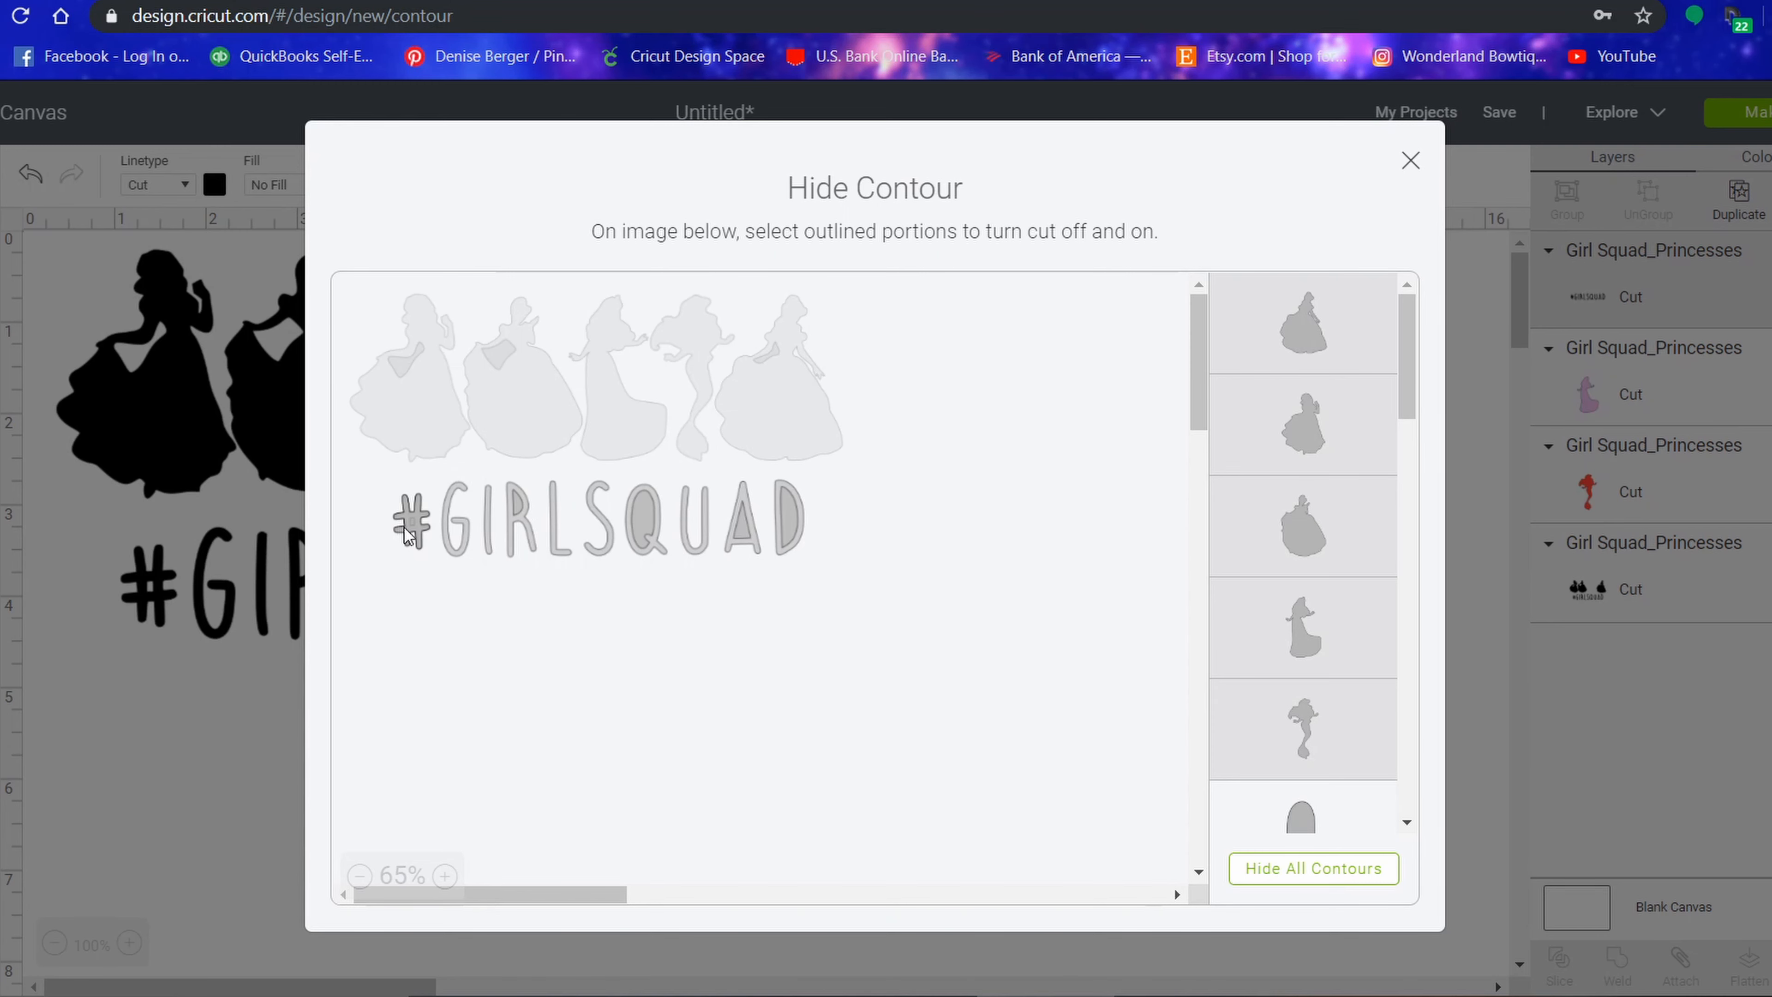
click(286, 707)
Move the lettering copy below the original design to about X 1.26, Y 5.17 and color it purple (#9928B1).
drag(980, 842, 540, 801)
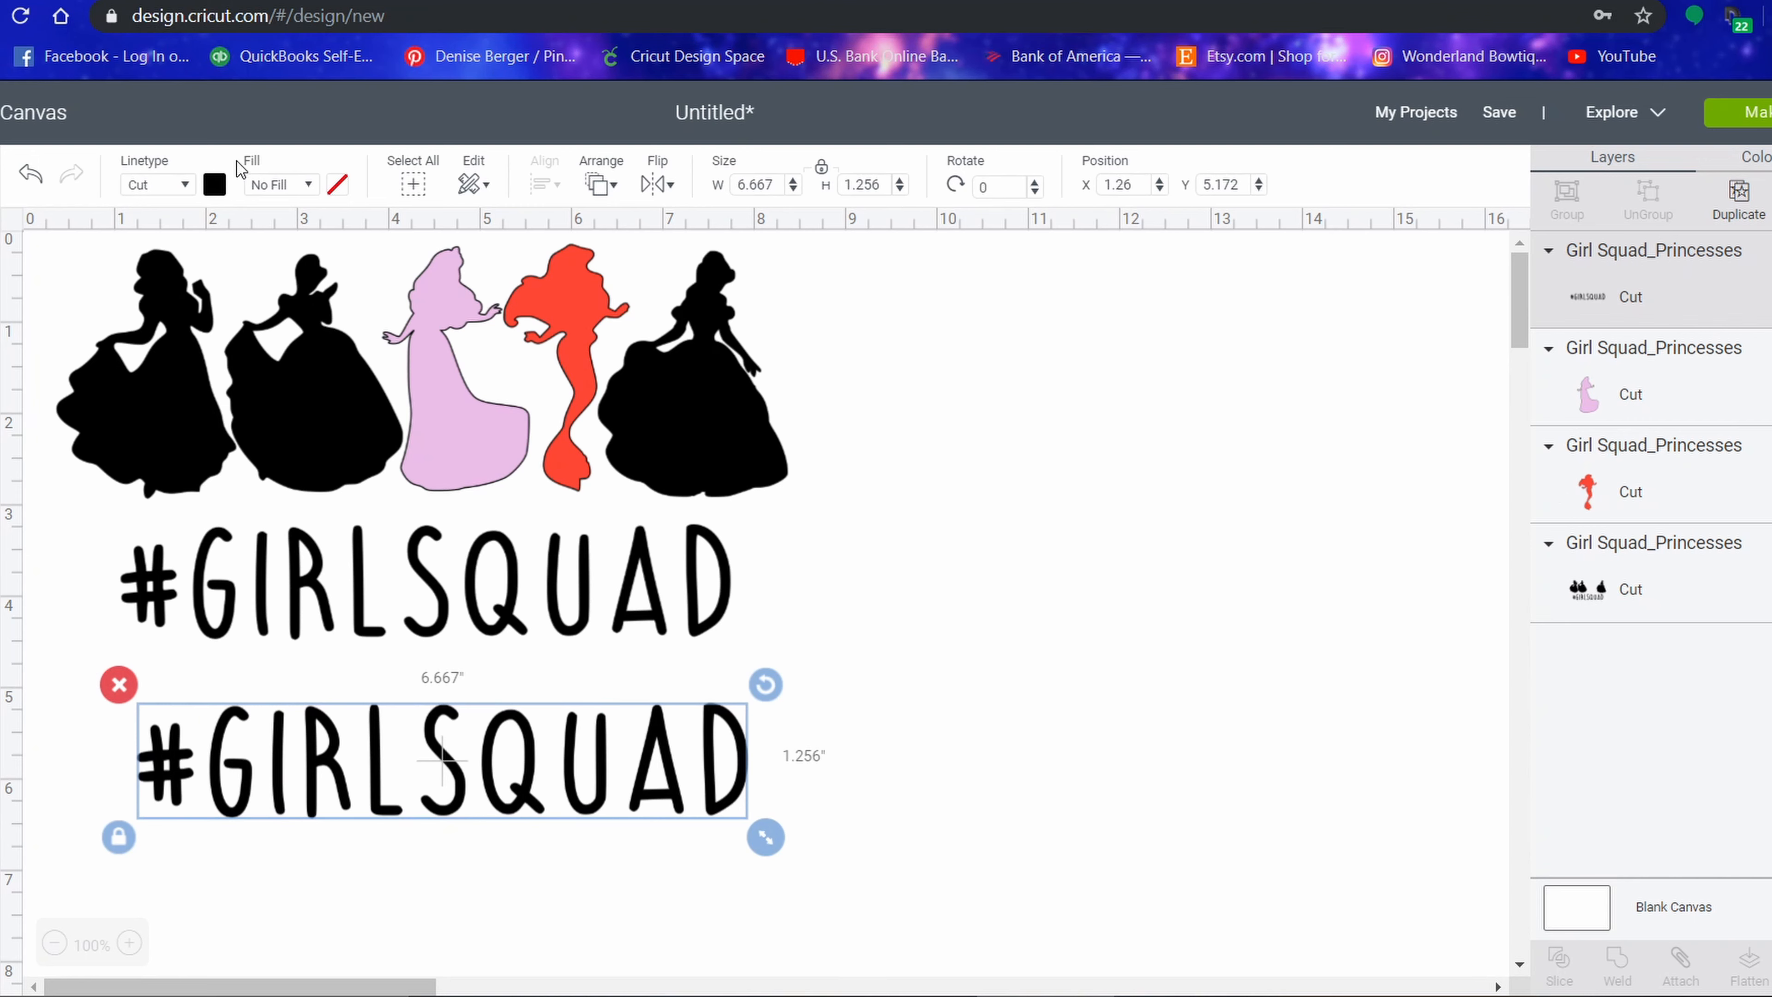
click(214, 185)
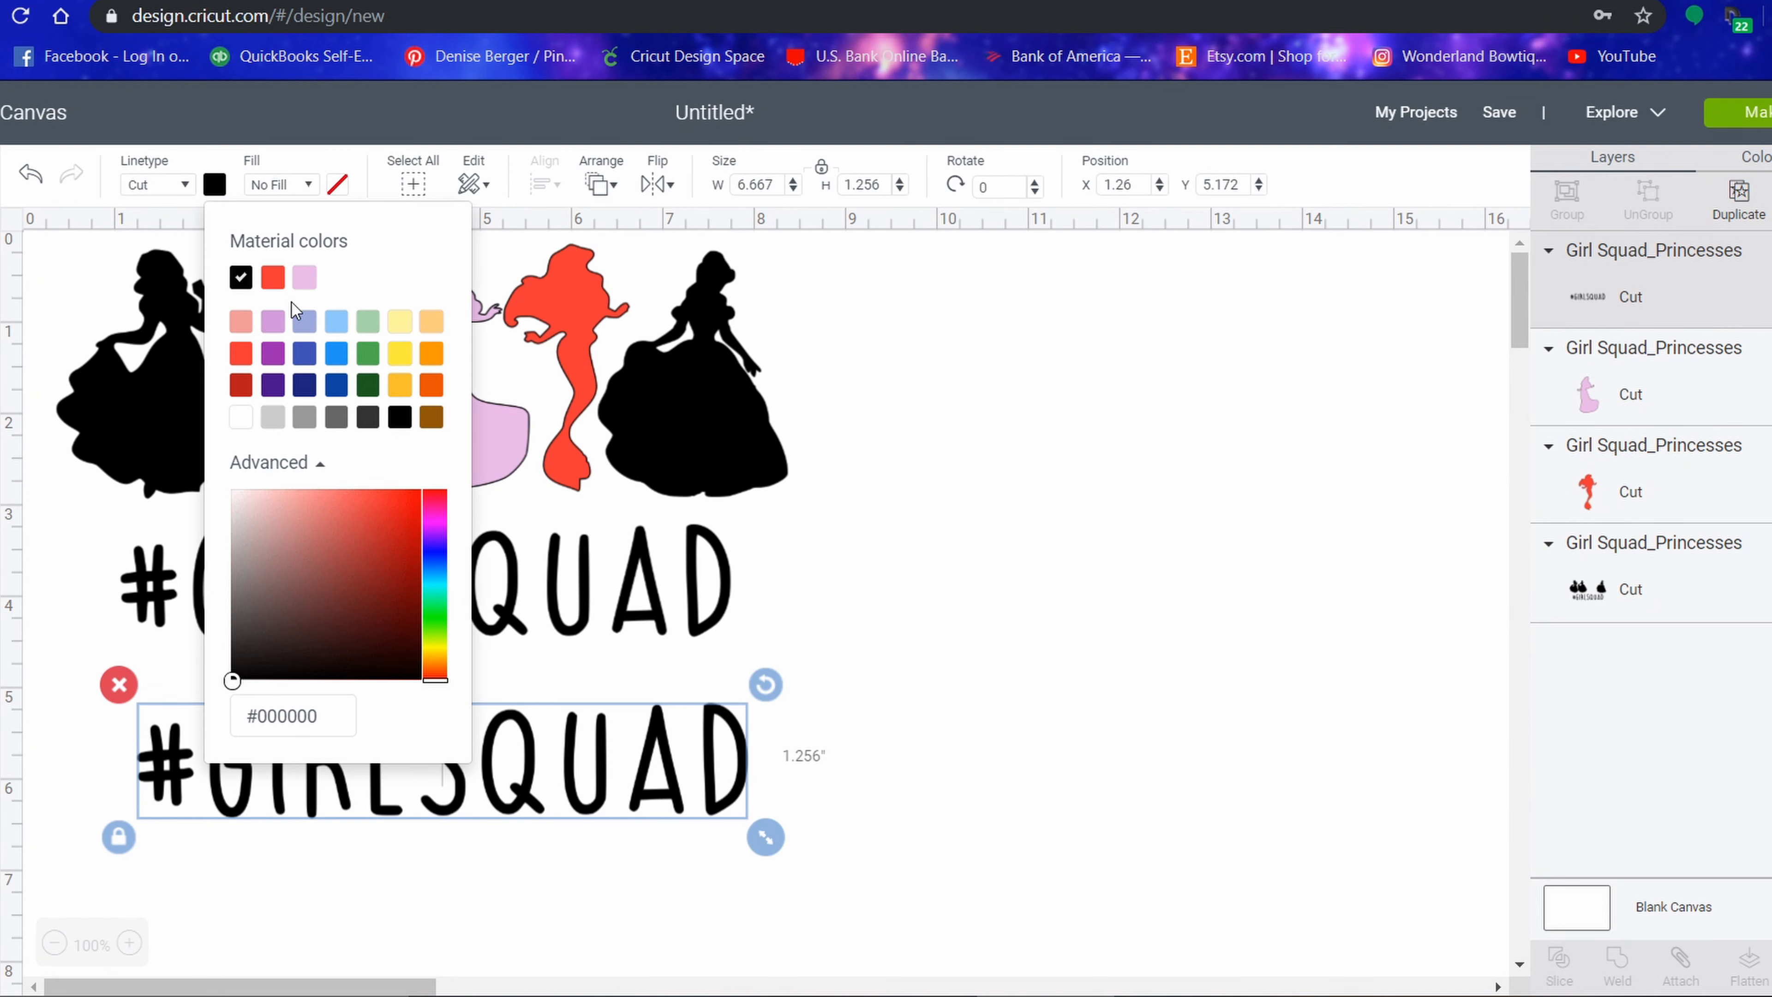
click(272, 353)
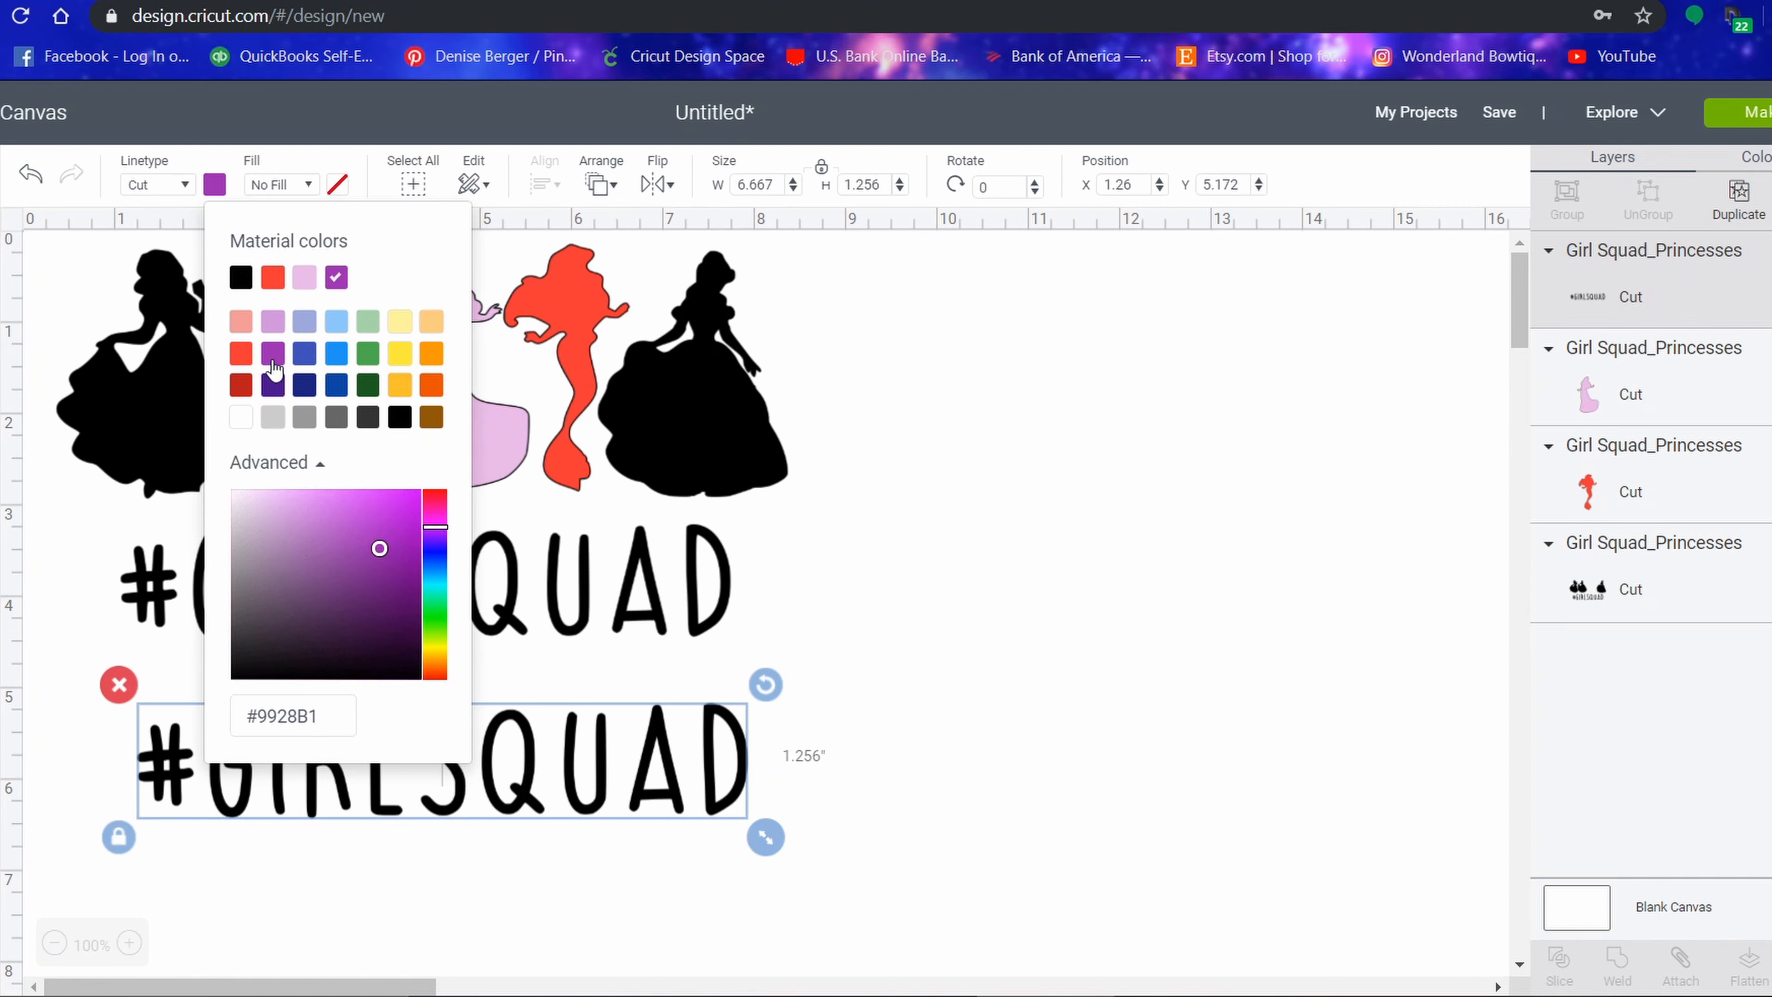
click(952, 550)
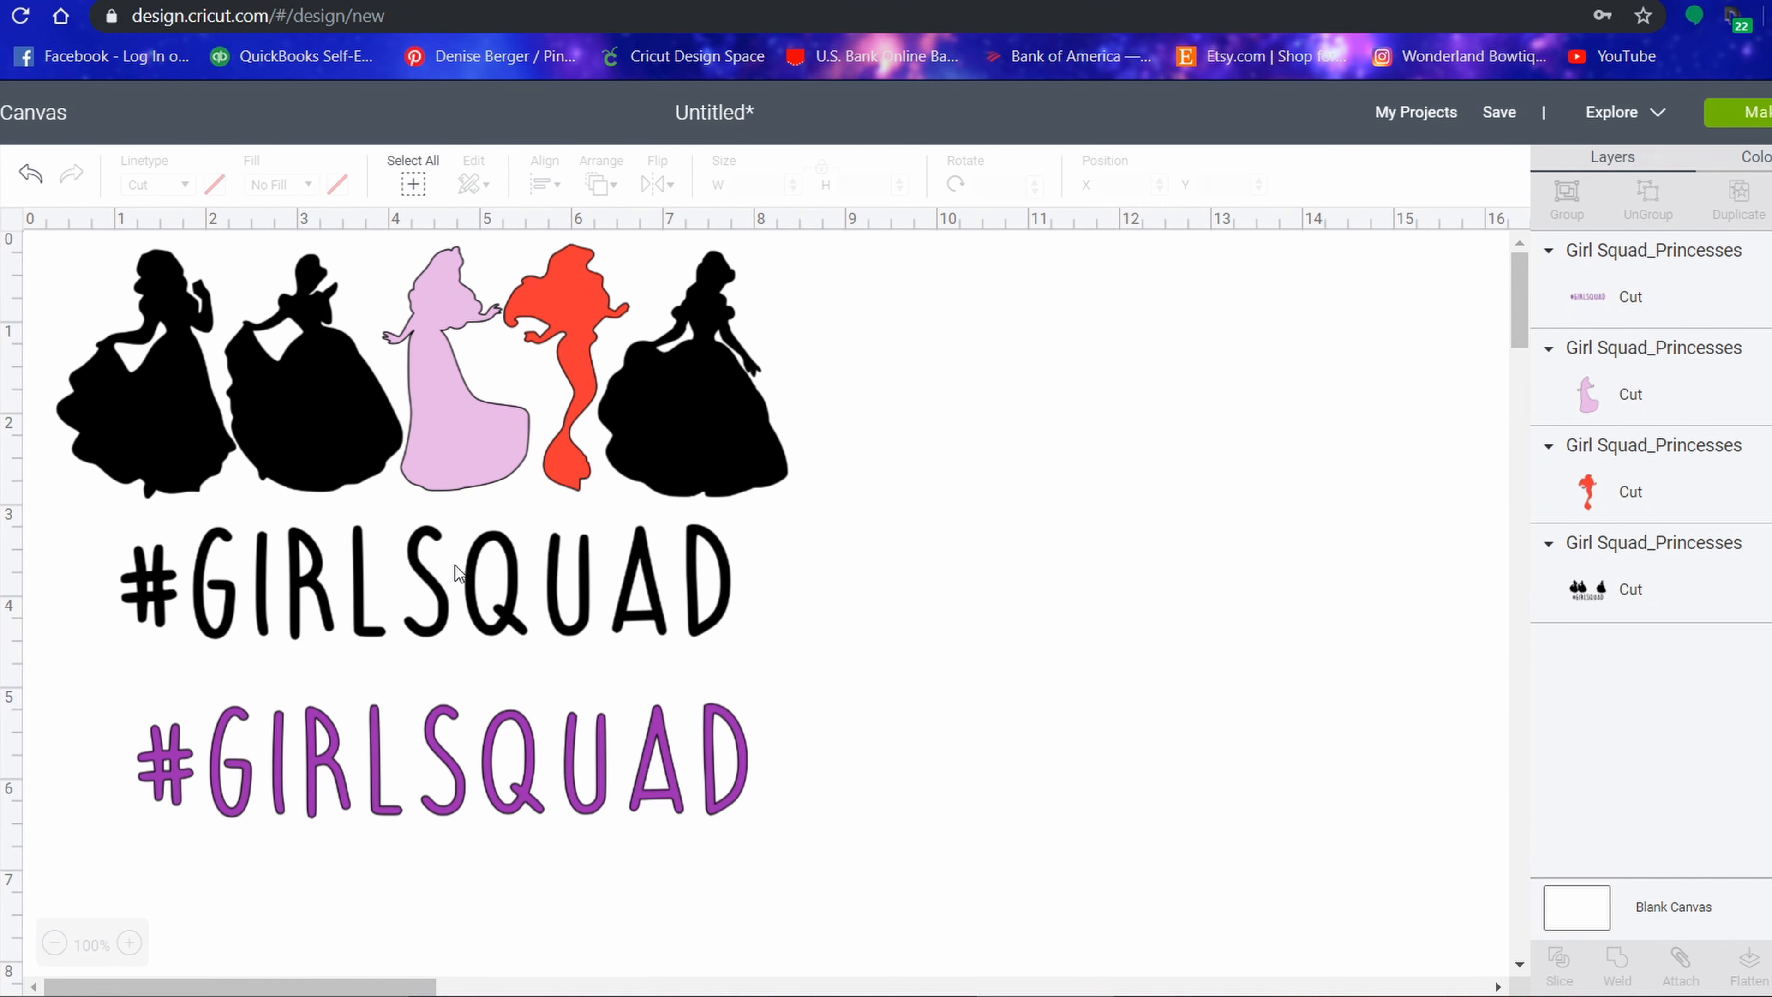
Hide the outlines of the characters #GIRLS in the original black design with Contour.
click(424, 558)
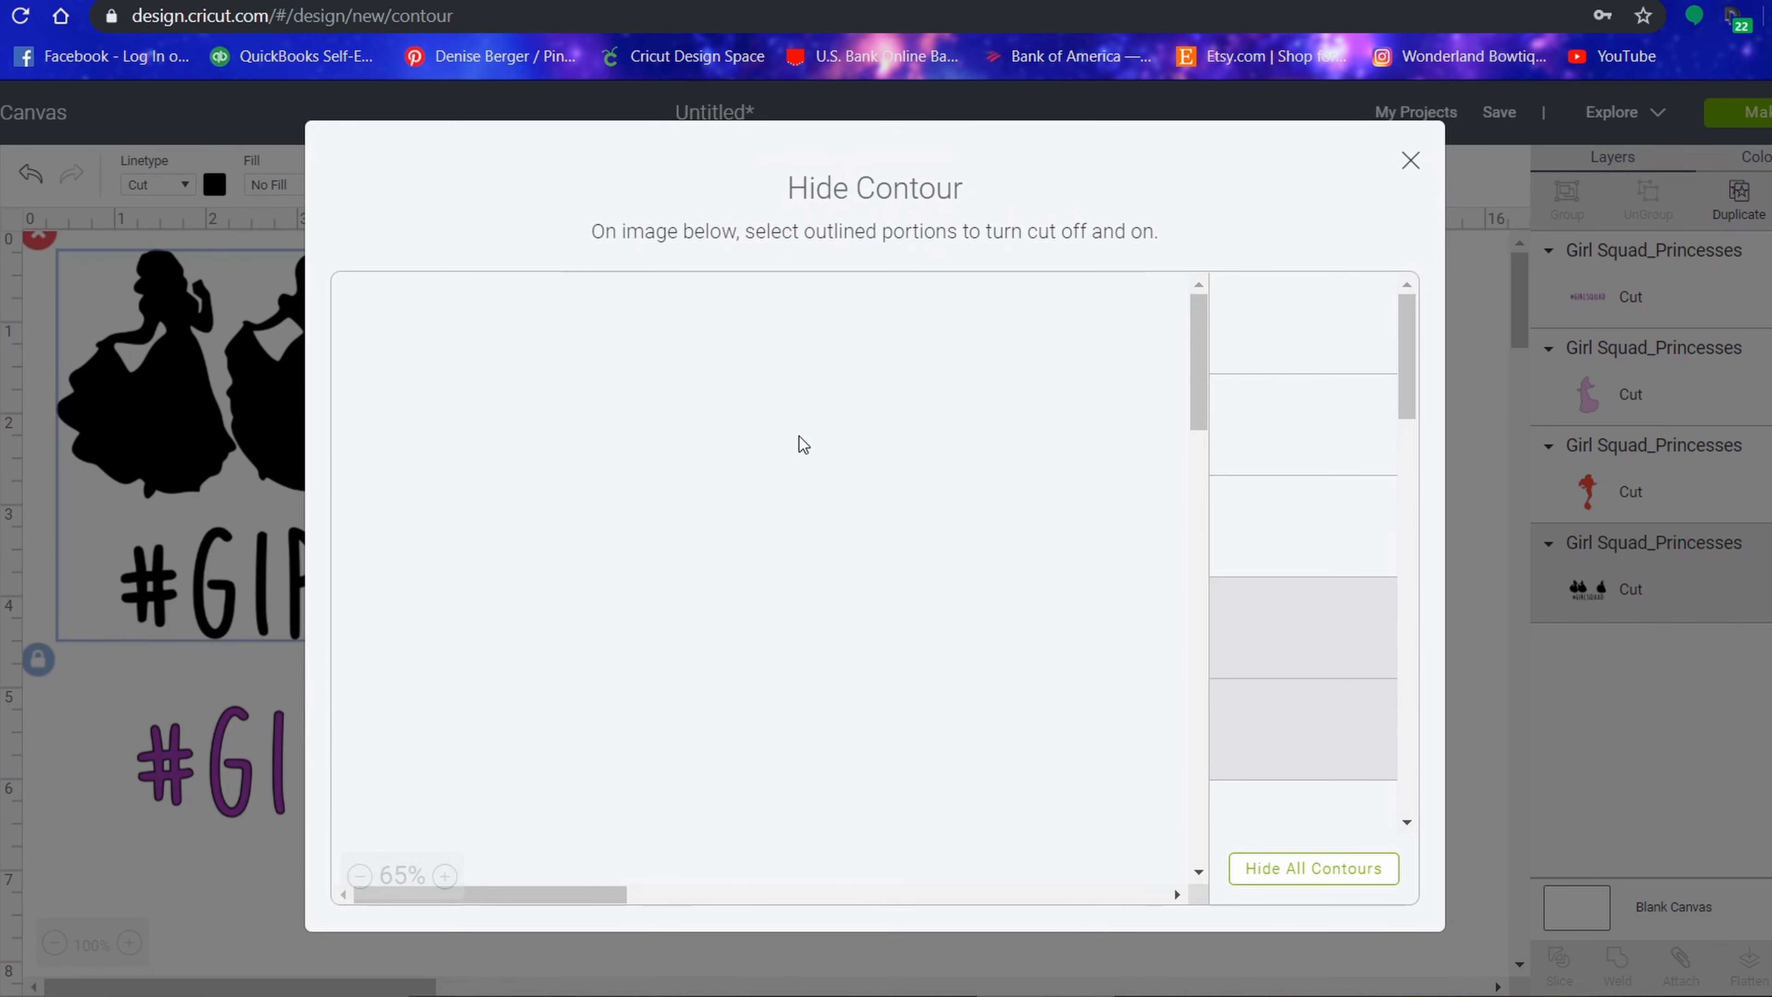
click(413, 537)
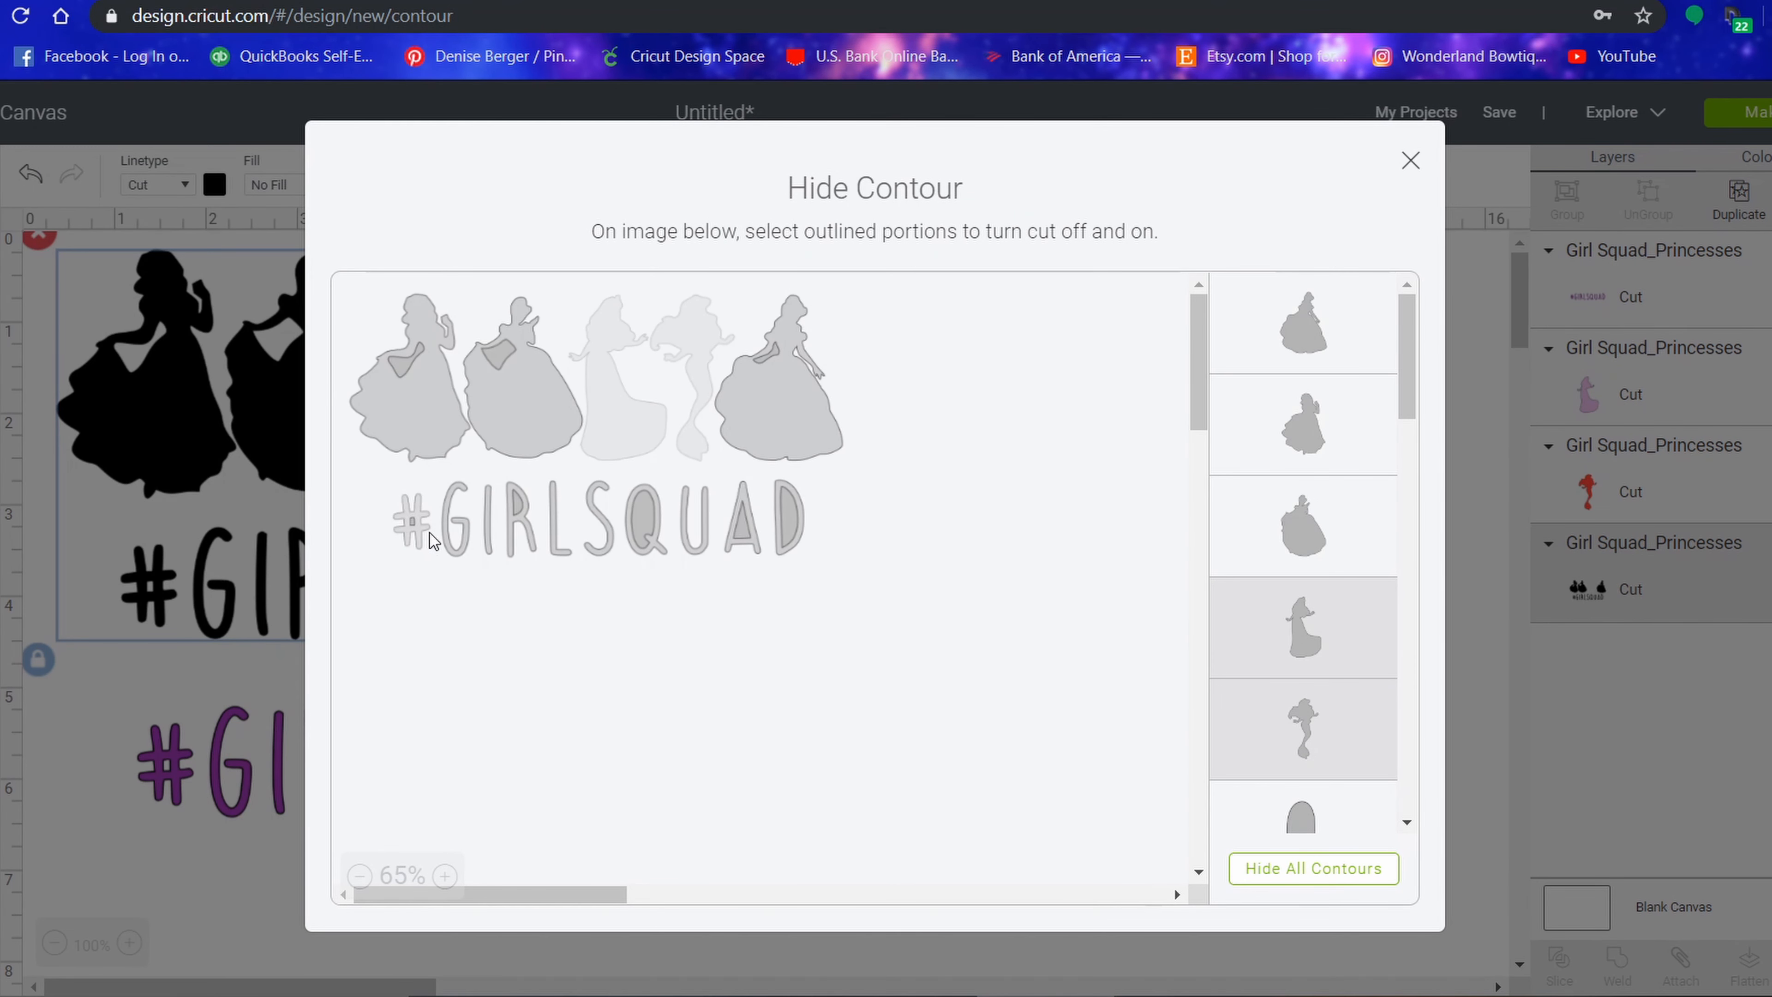
click(446, 535)
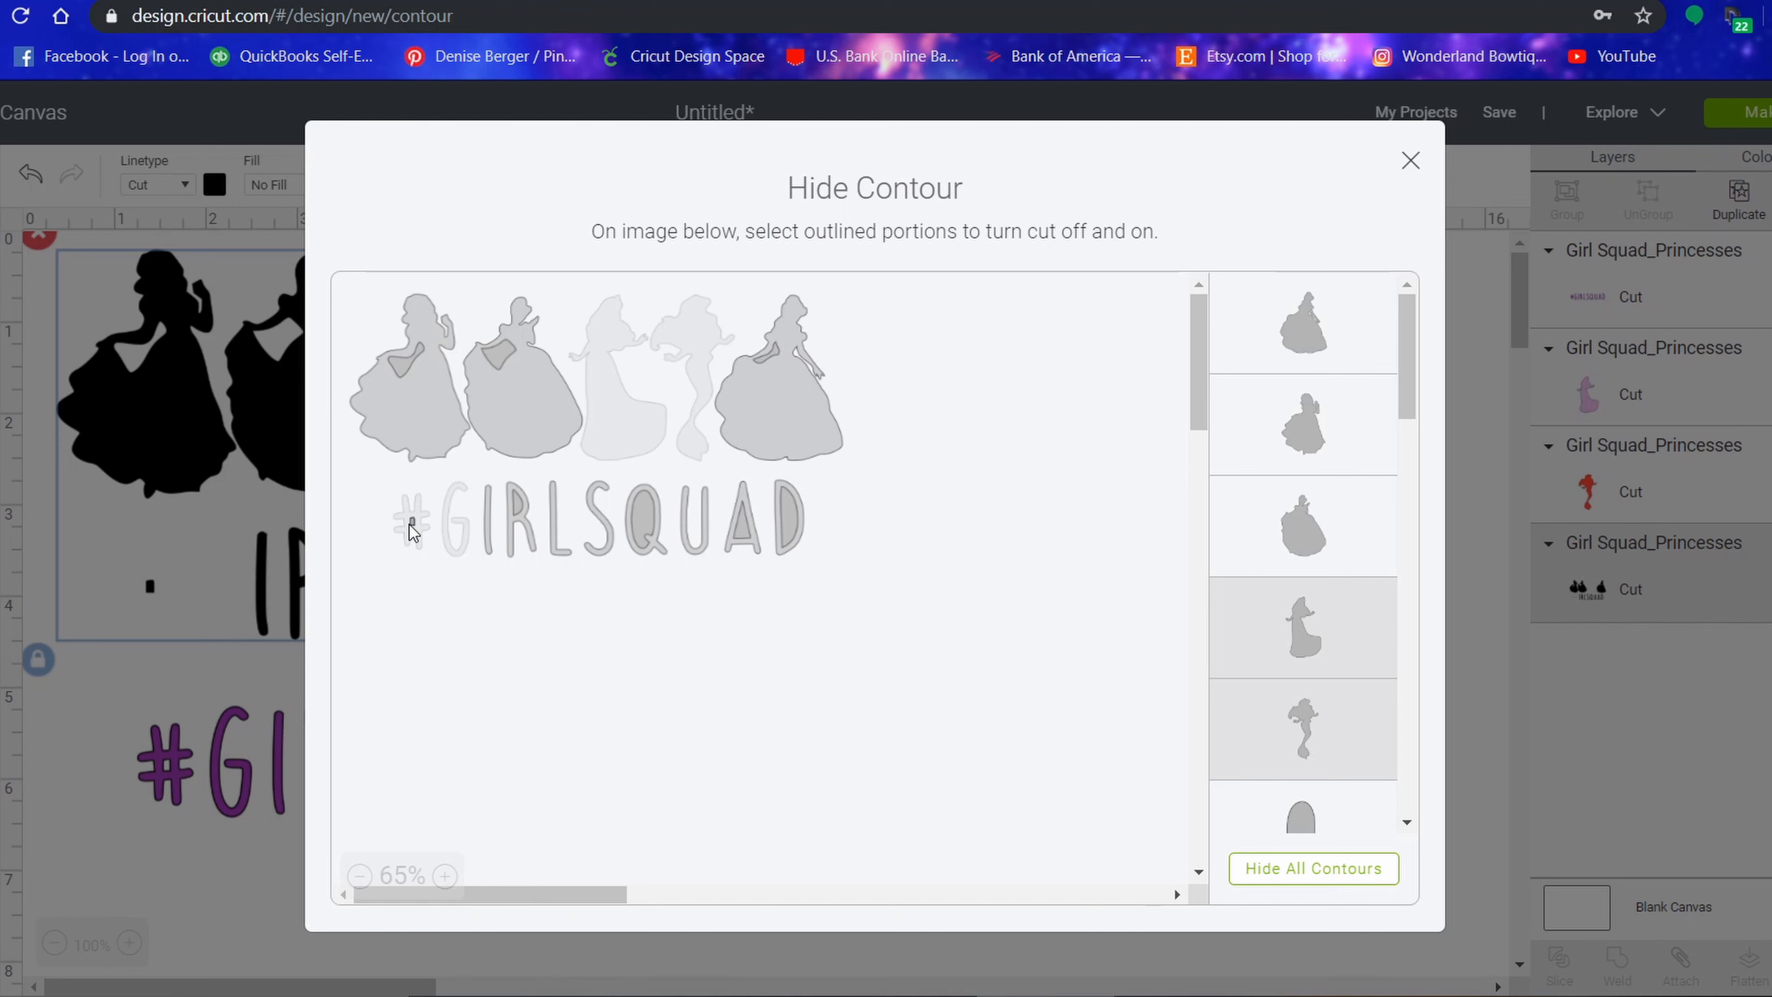
click(487, 525)
click(517, 514)
click(561, 529)
click(601, 542)
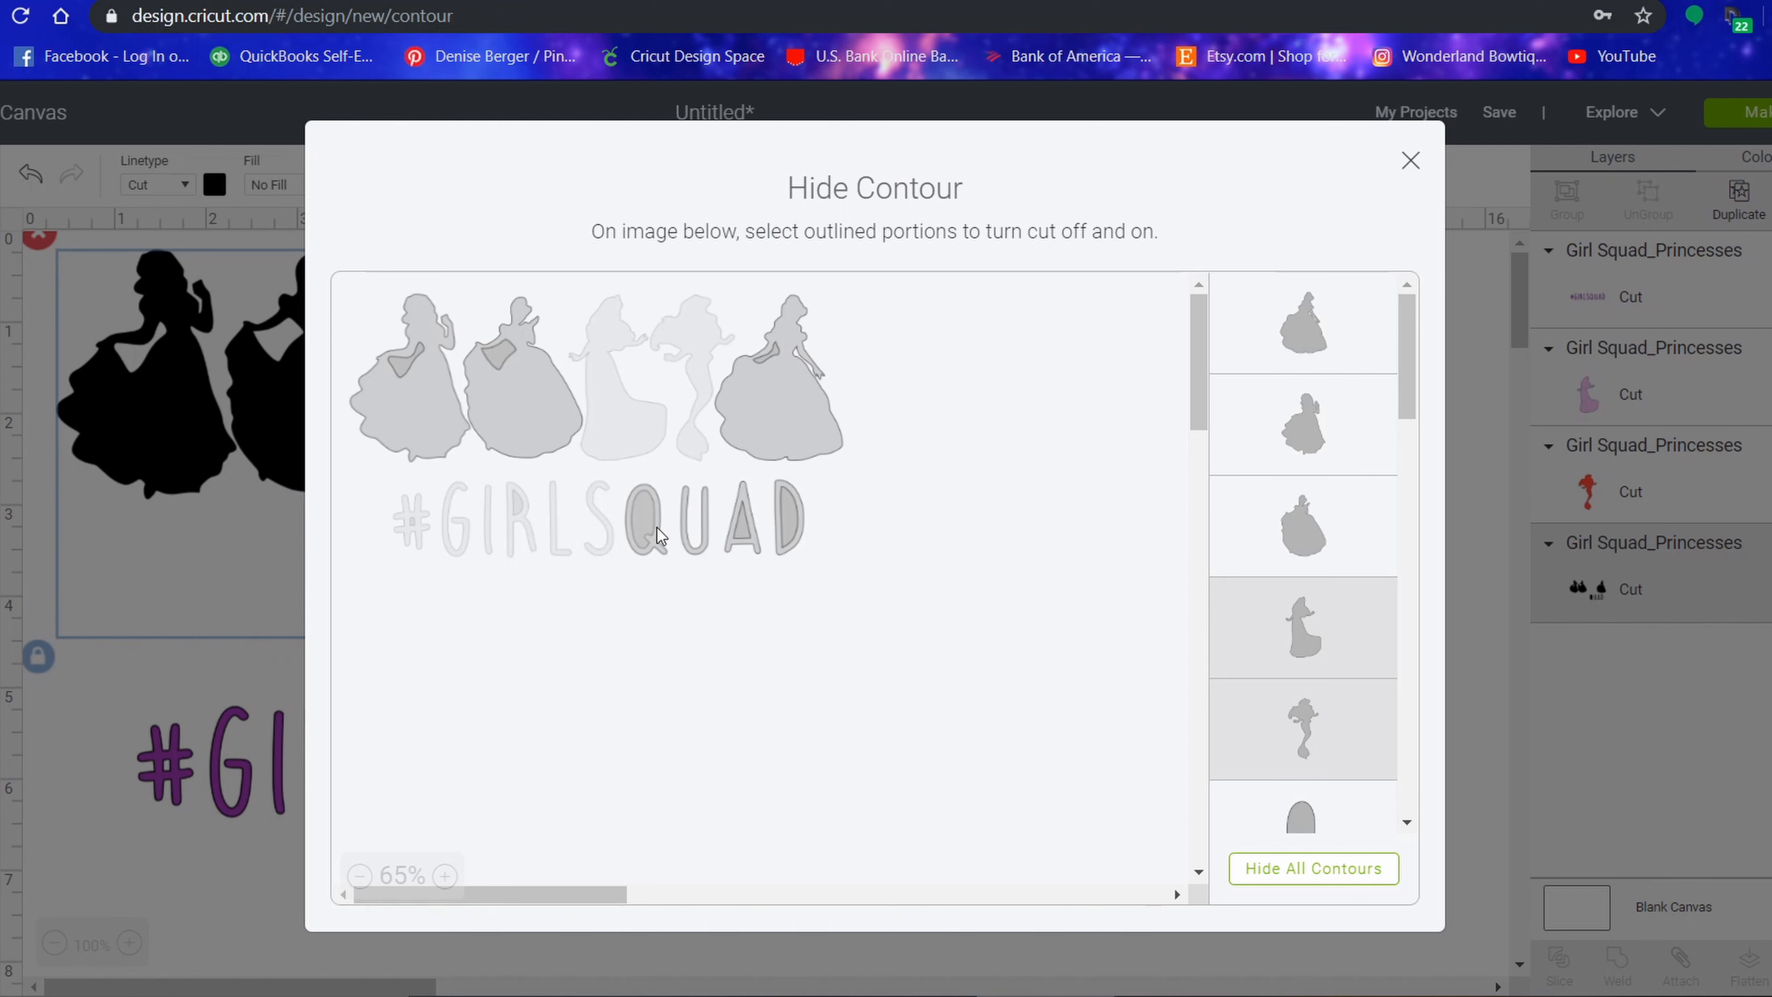
Hide the outlines of the letters Q, U, A and D in the original black design and close Contour.
click(643, 528)
click(703, 547)
click(752, 538)
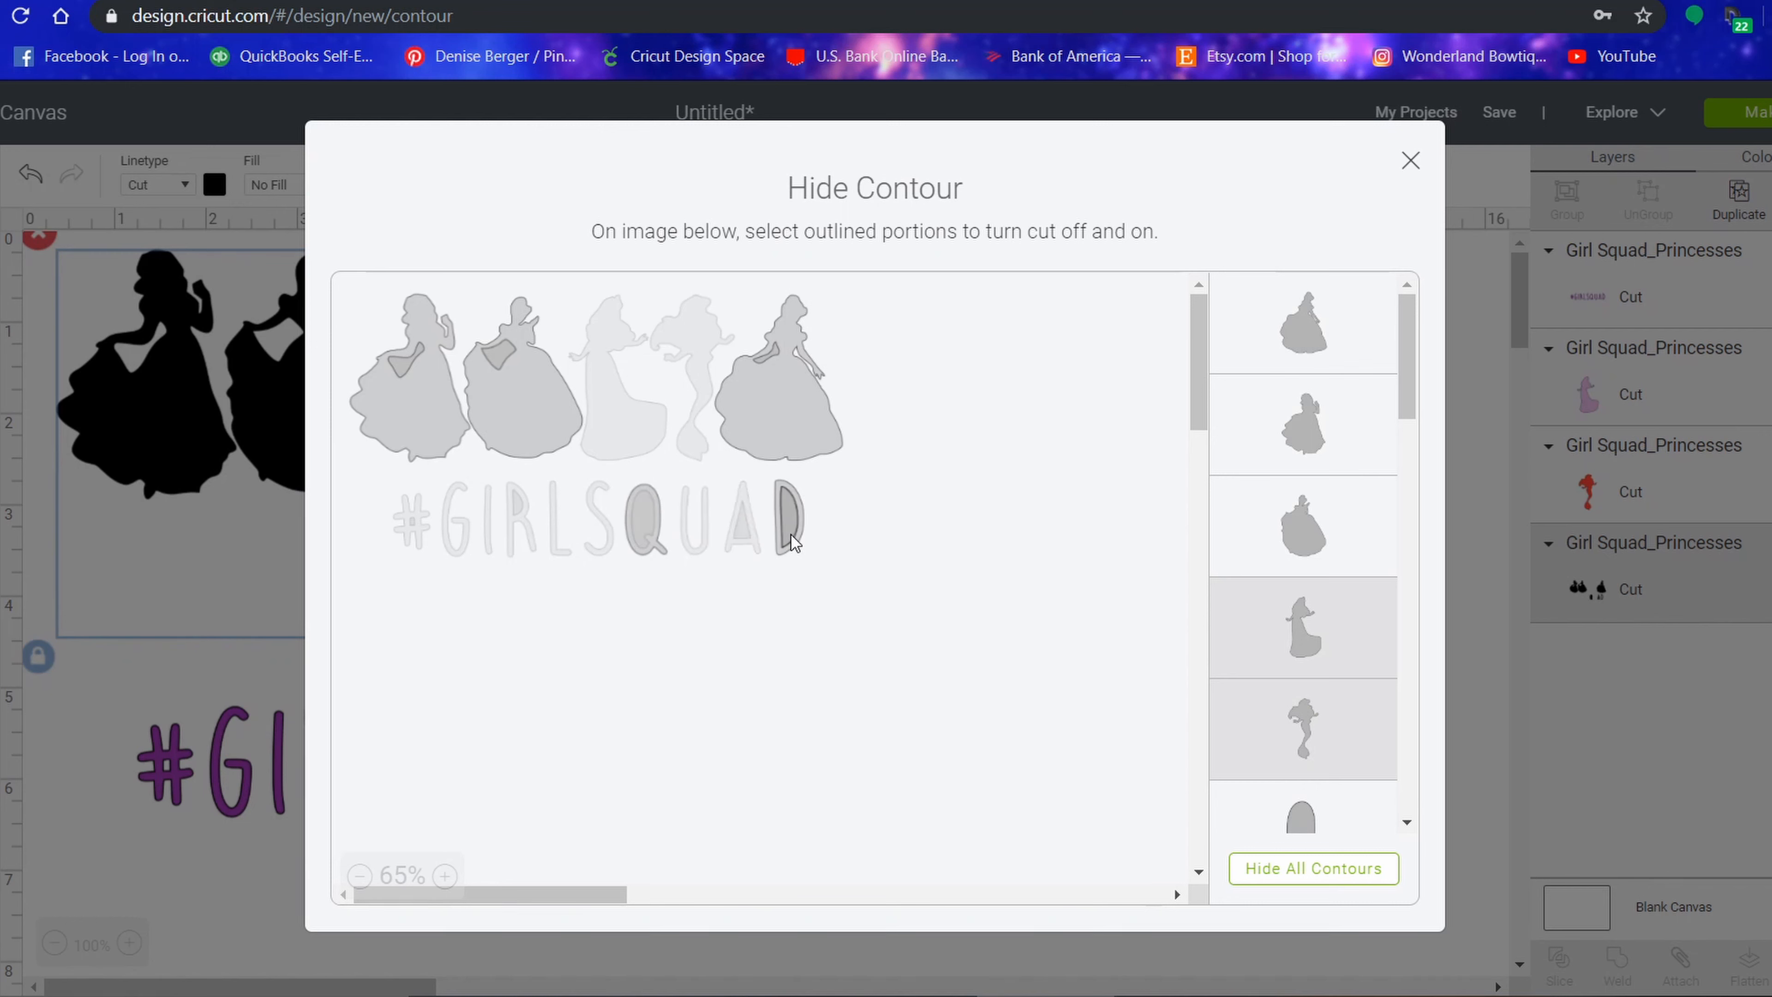
click(780, 541)
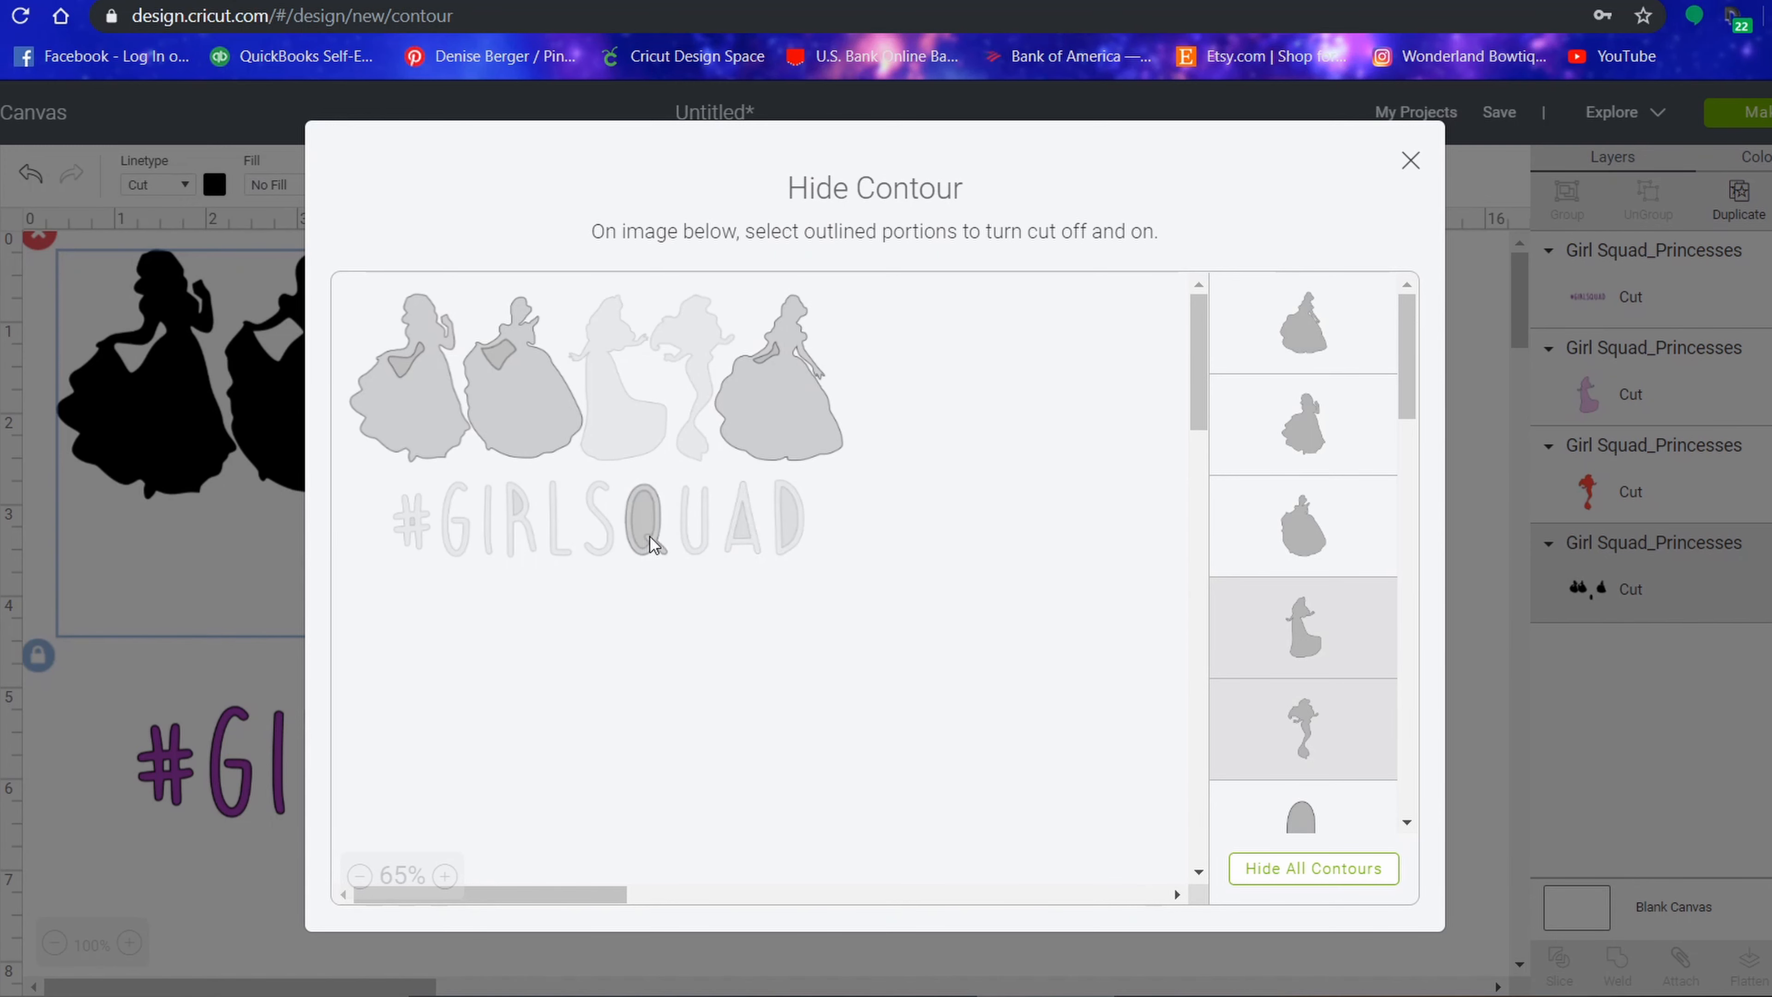
click(656, 549)
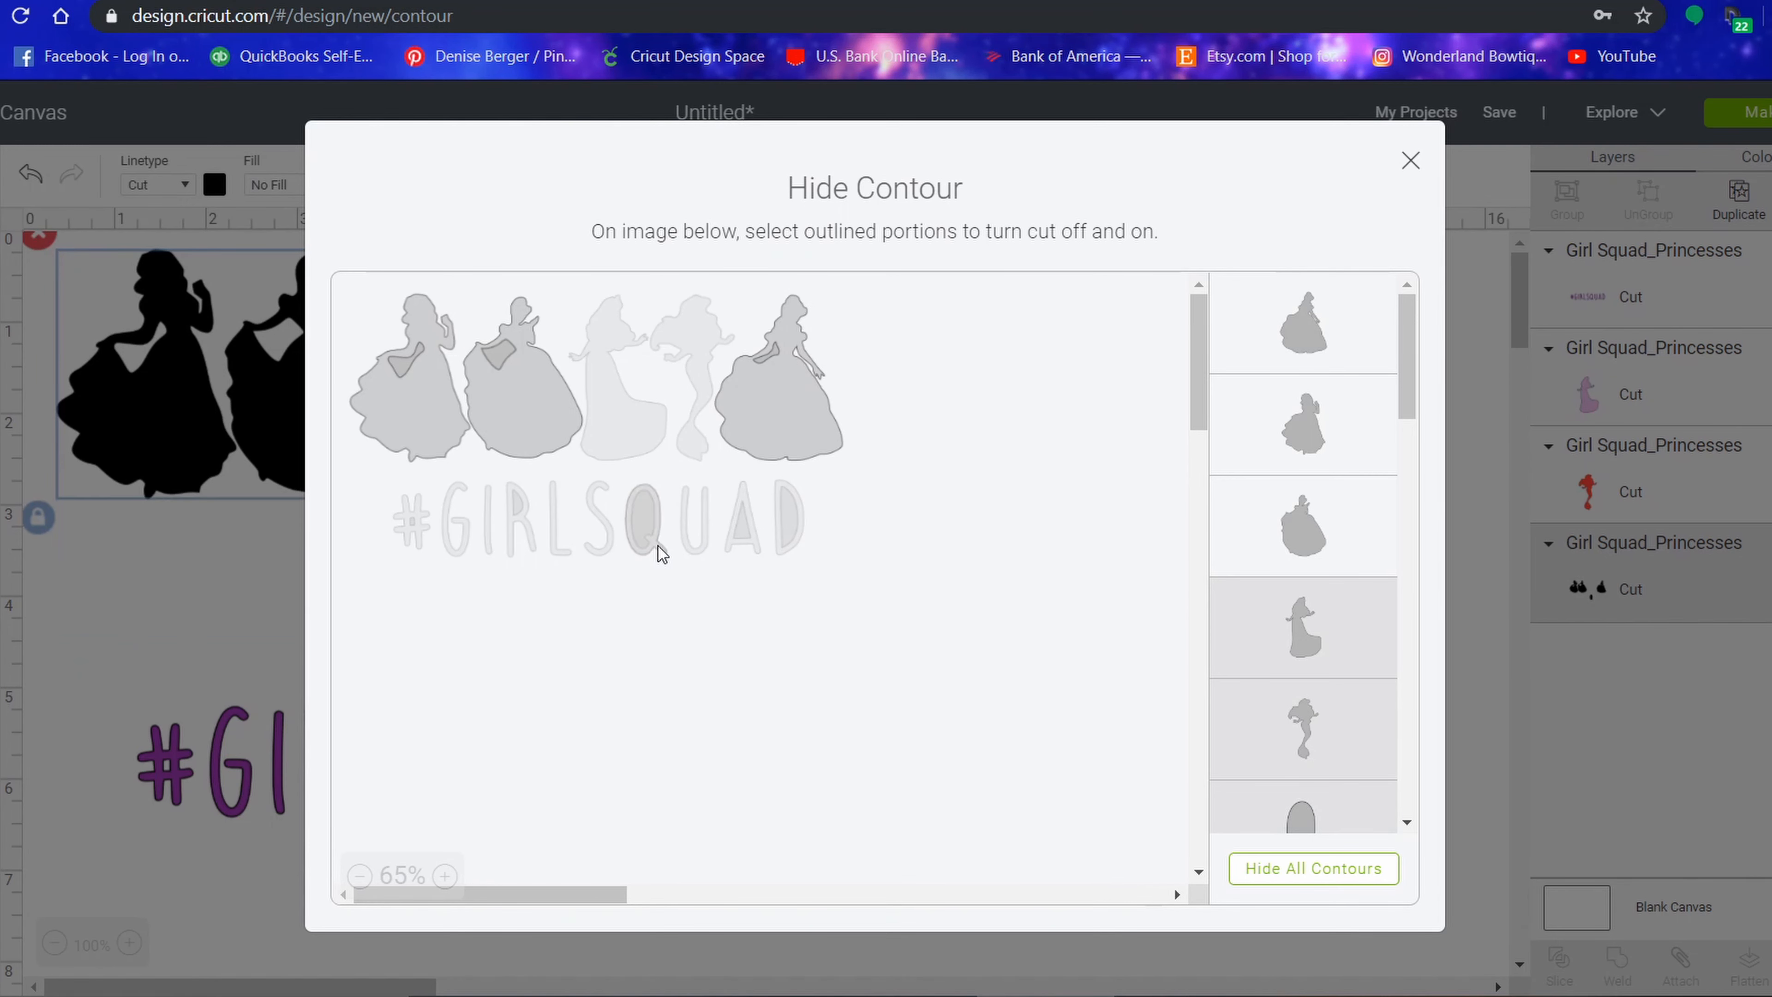
click(239, 644)
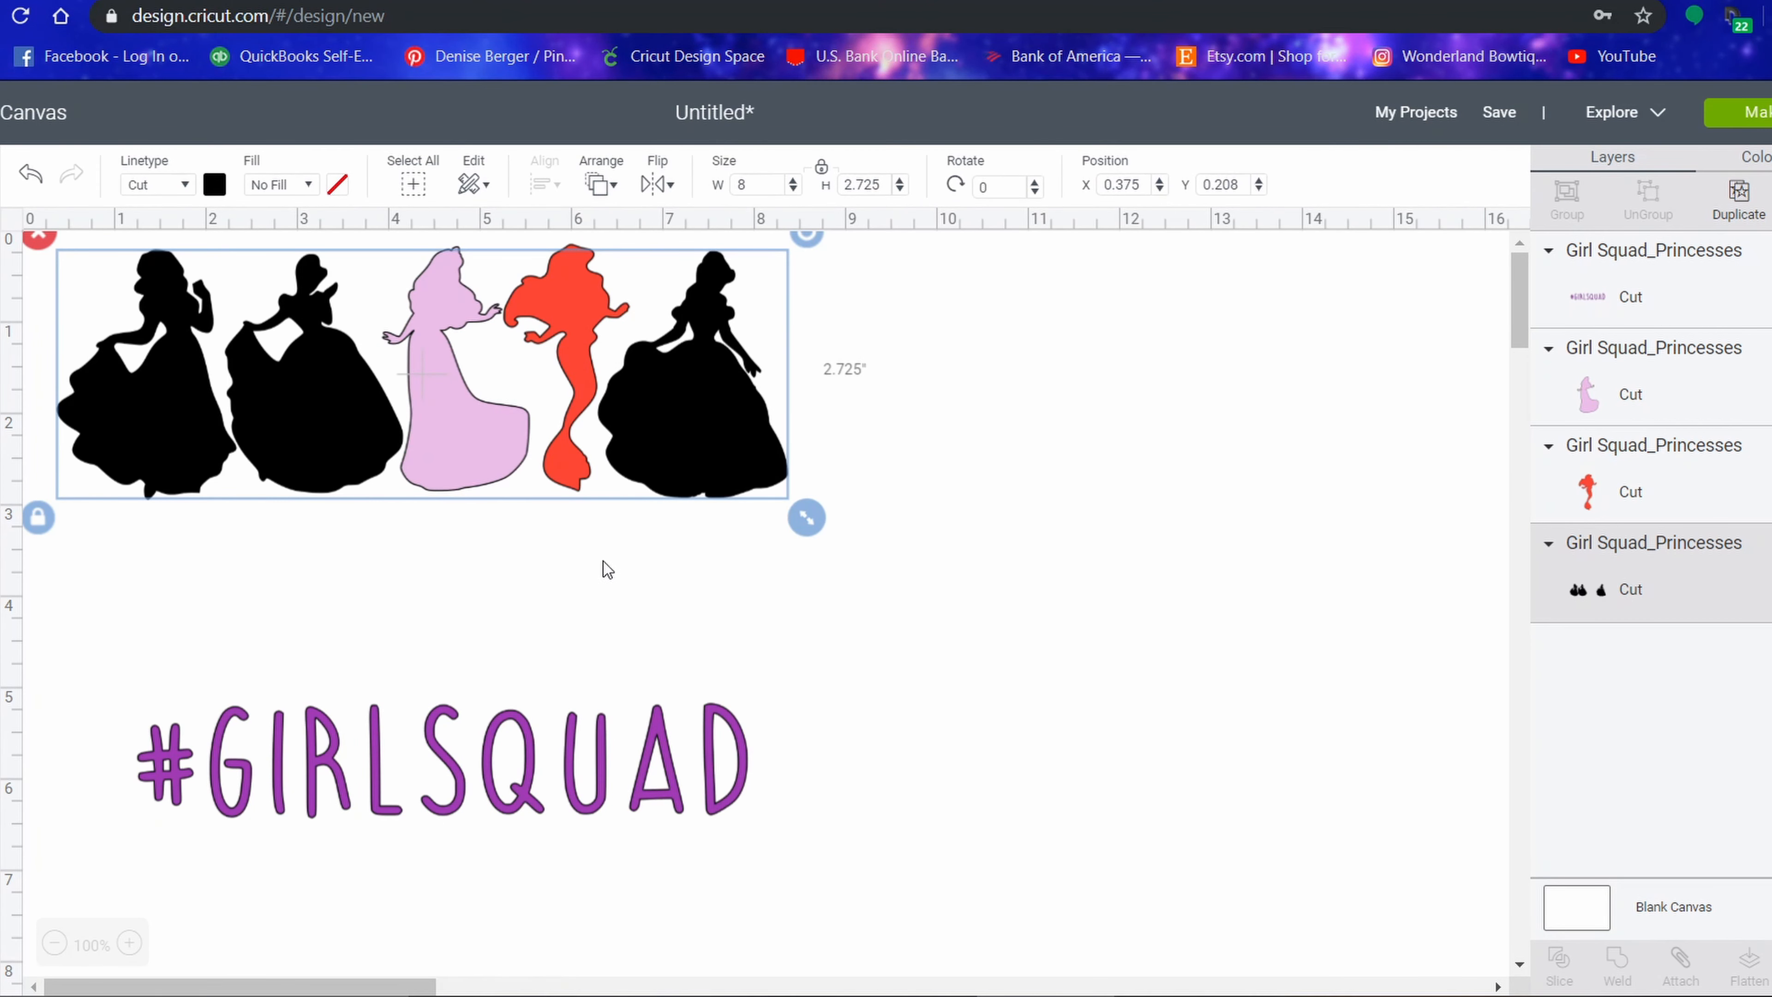
Move the purple #GIRLSQUAD lettering directly under the princesses to about X 1.04, Y 3.15.
drag(513, 762, 494, 588)
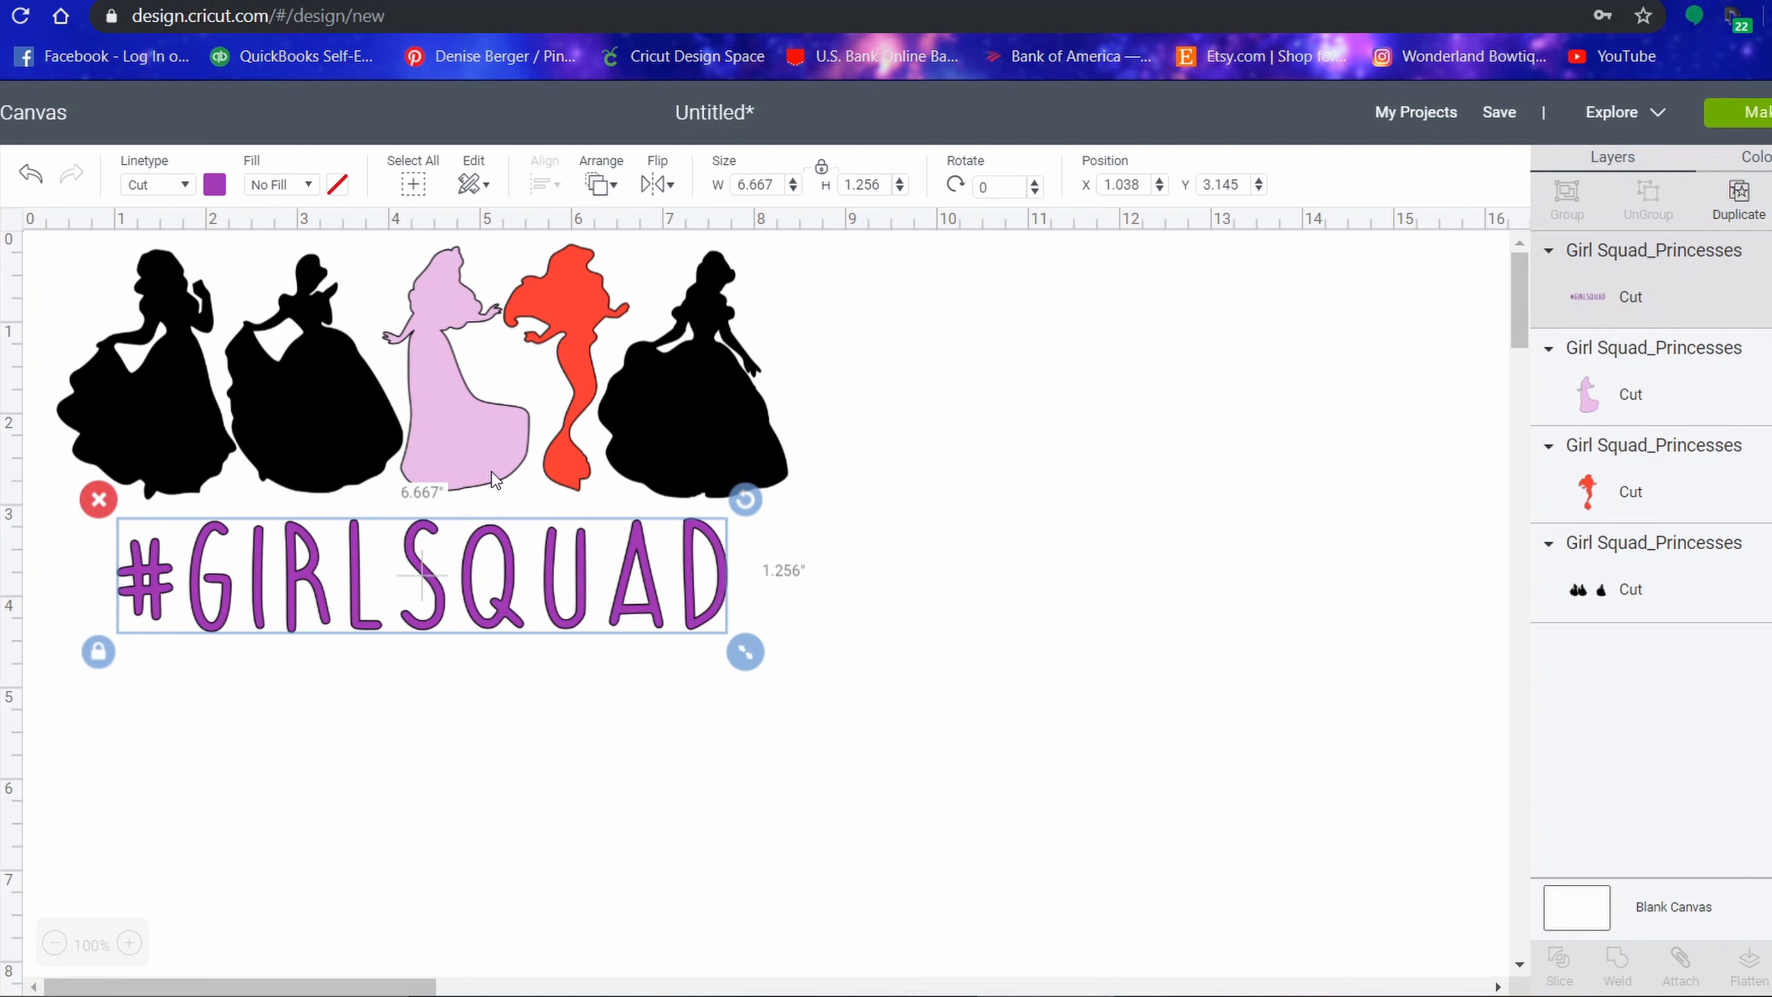
click(275, 412)
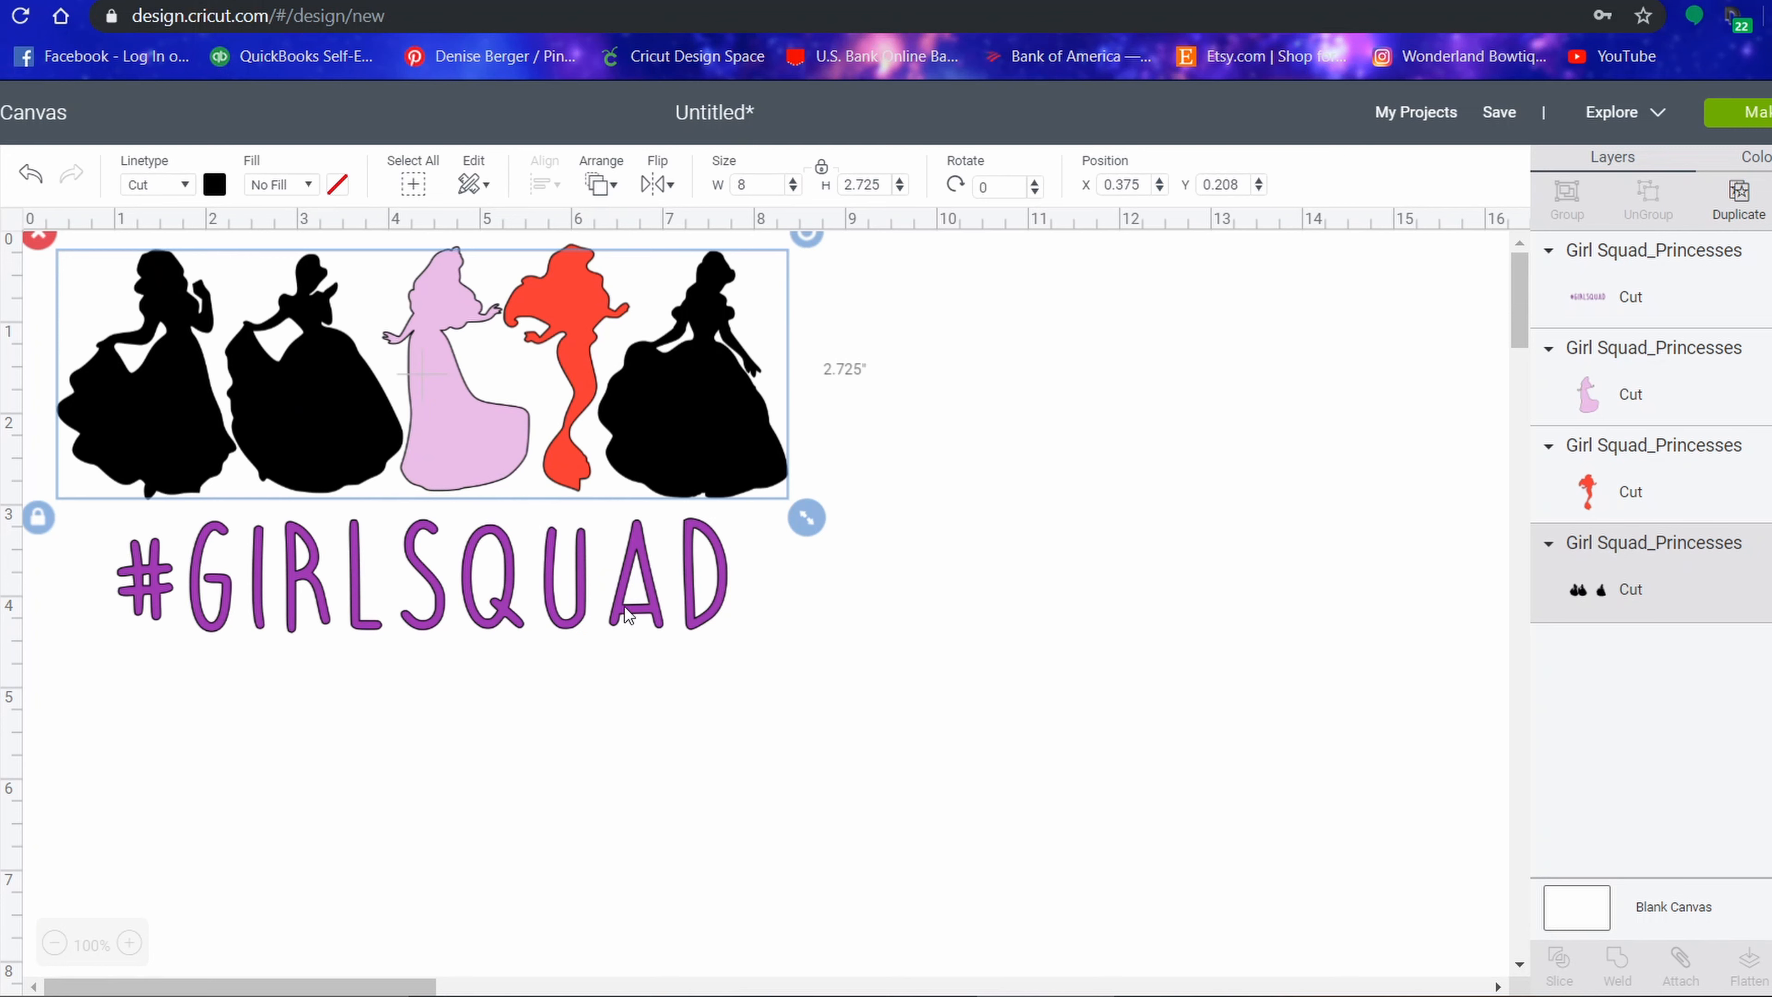
click(505, 592)
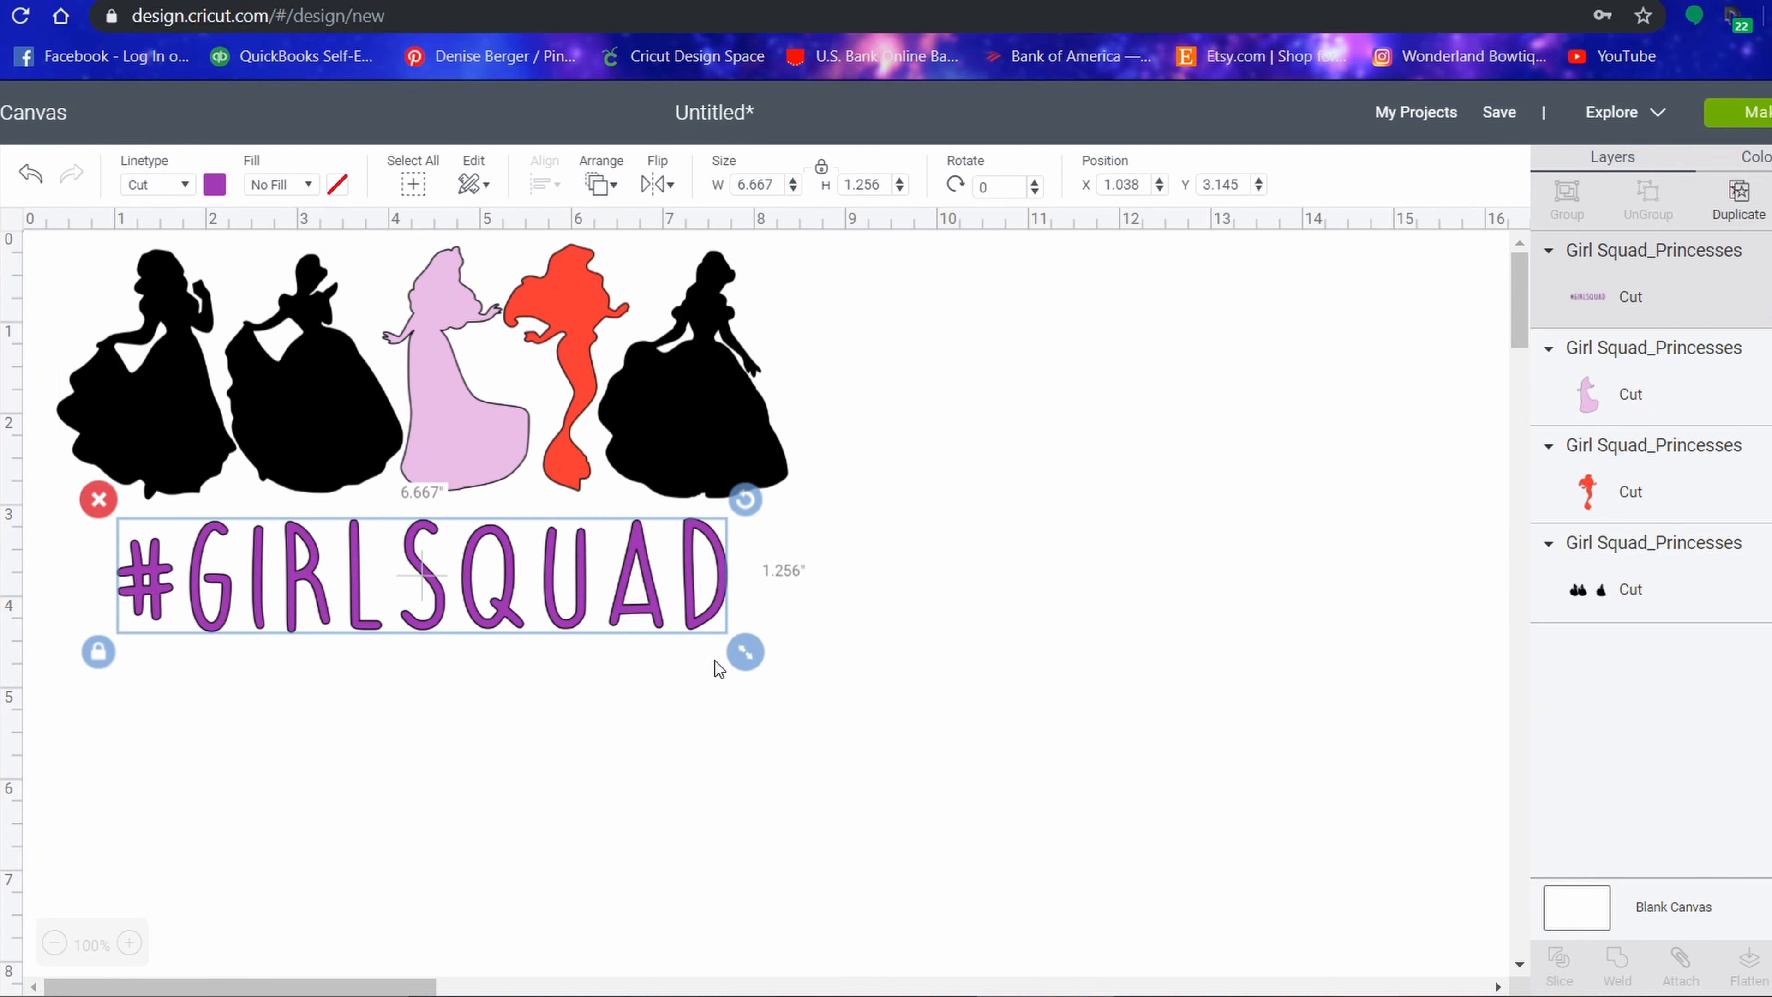
Enlarge the black princess layer to about 9.39 by 3.20 inches and place a duplicate at about X 2.39, Y 3.69.
click(298, 414)
drag(810, 522, 938, 633)
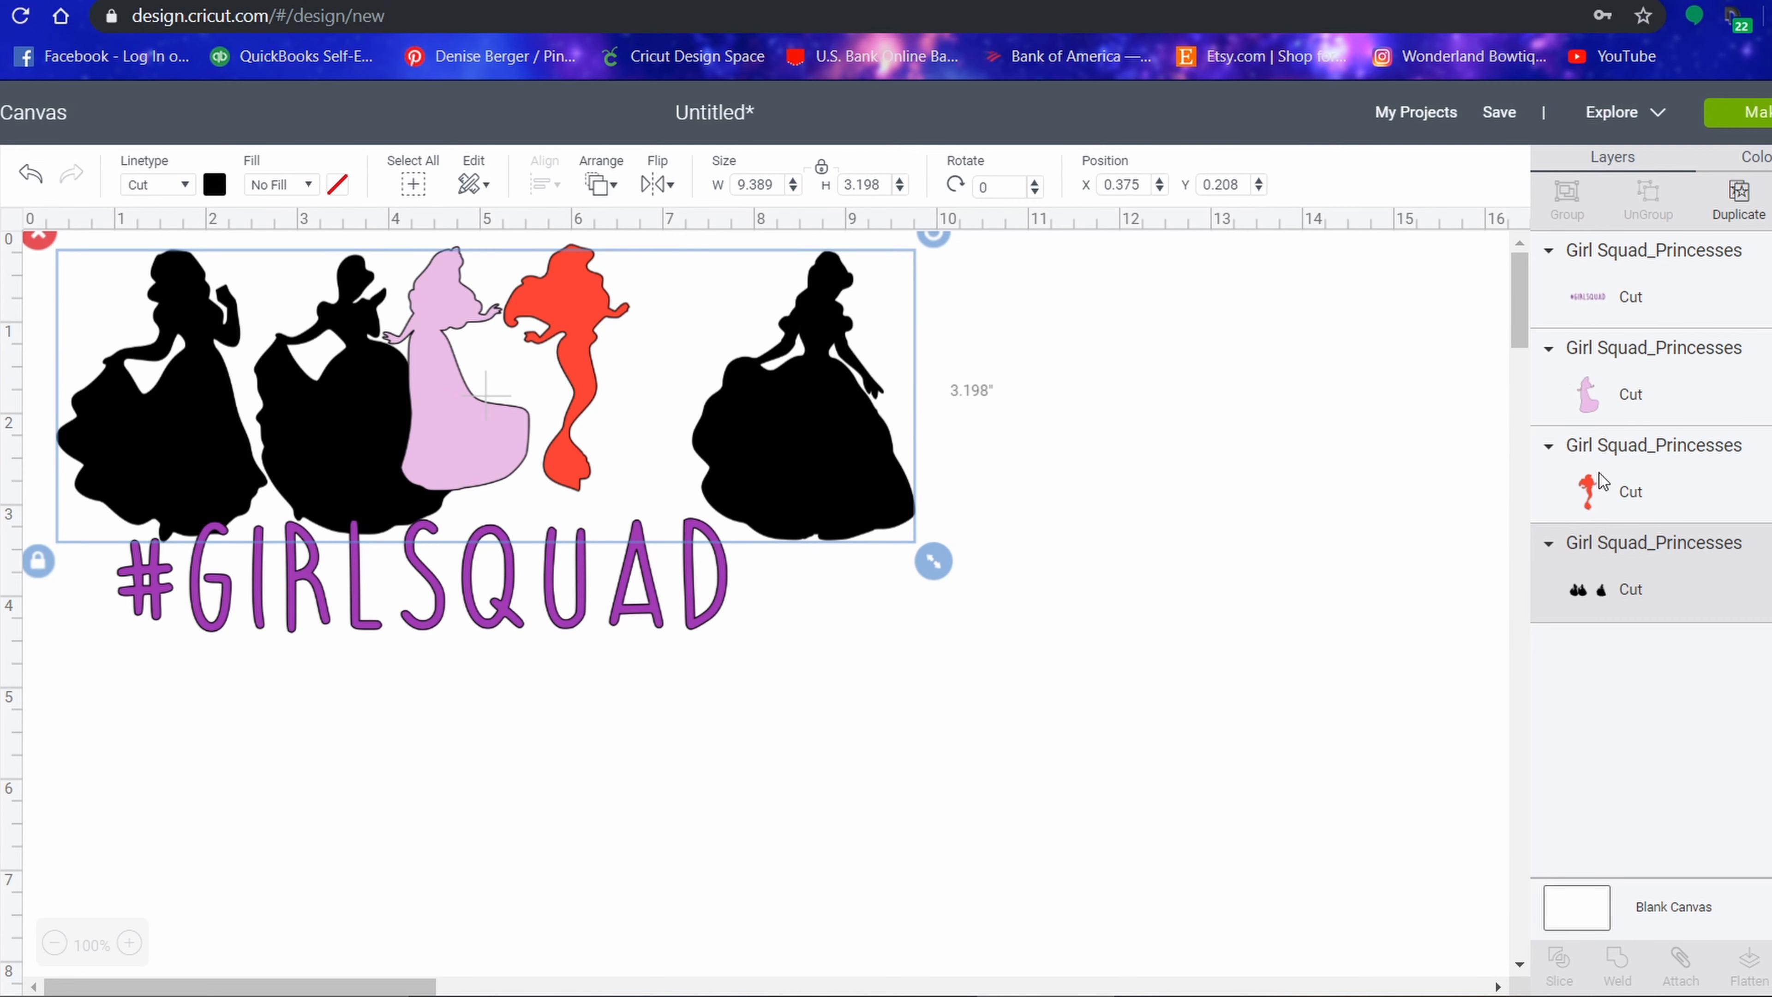
click(1723, 213)
drag(833, 452, 984, 750)
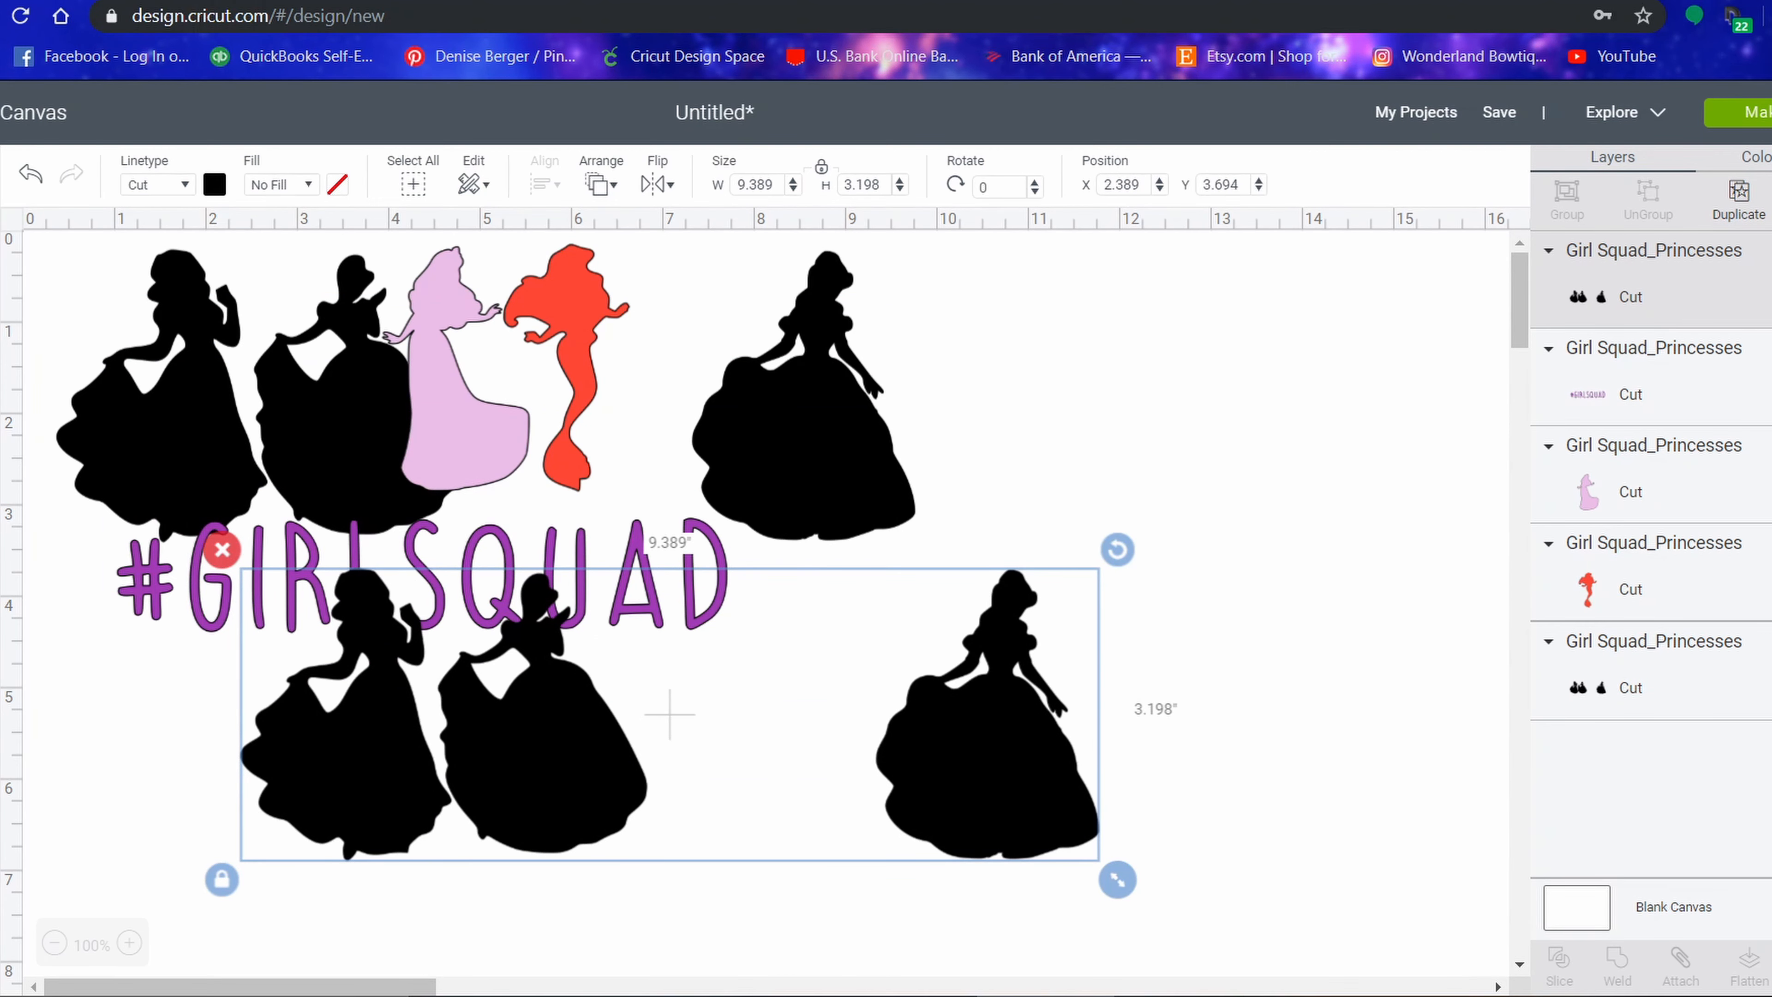
Hide all contours in the duplicated black princess layer except the last ball-gown princess.
click(1769, 965)
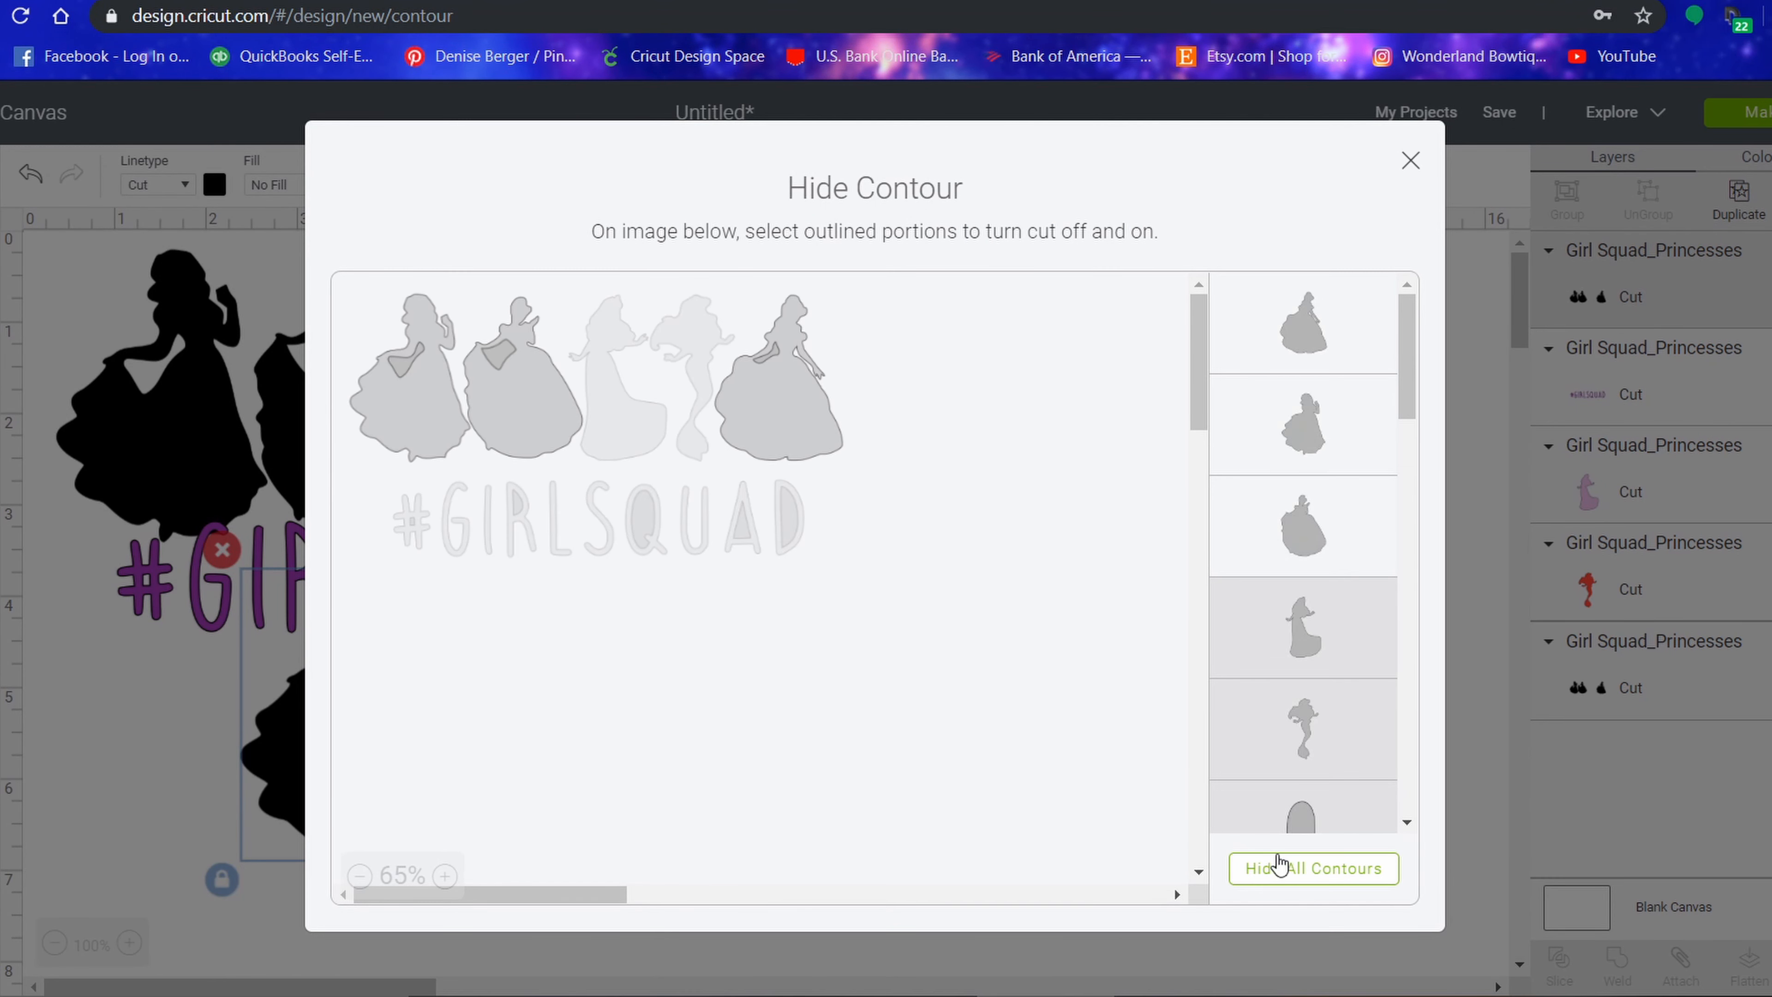
click(1279, 866)
click(797, 430)
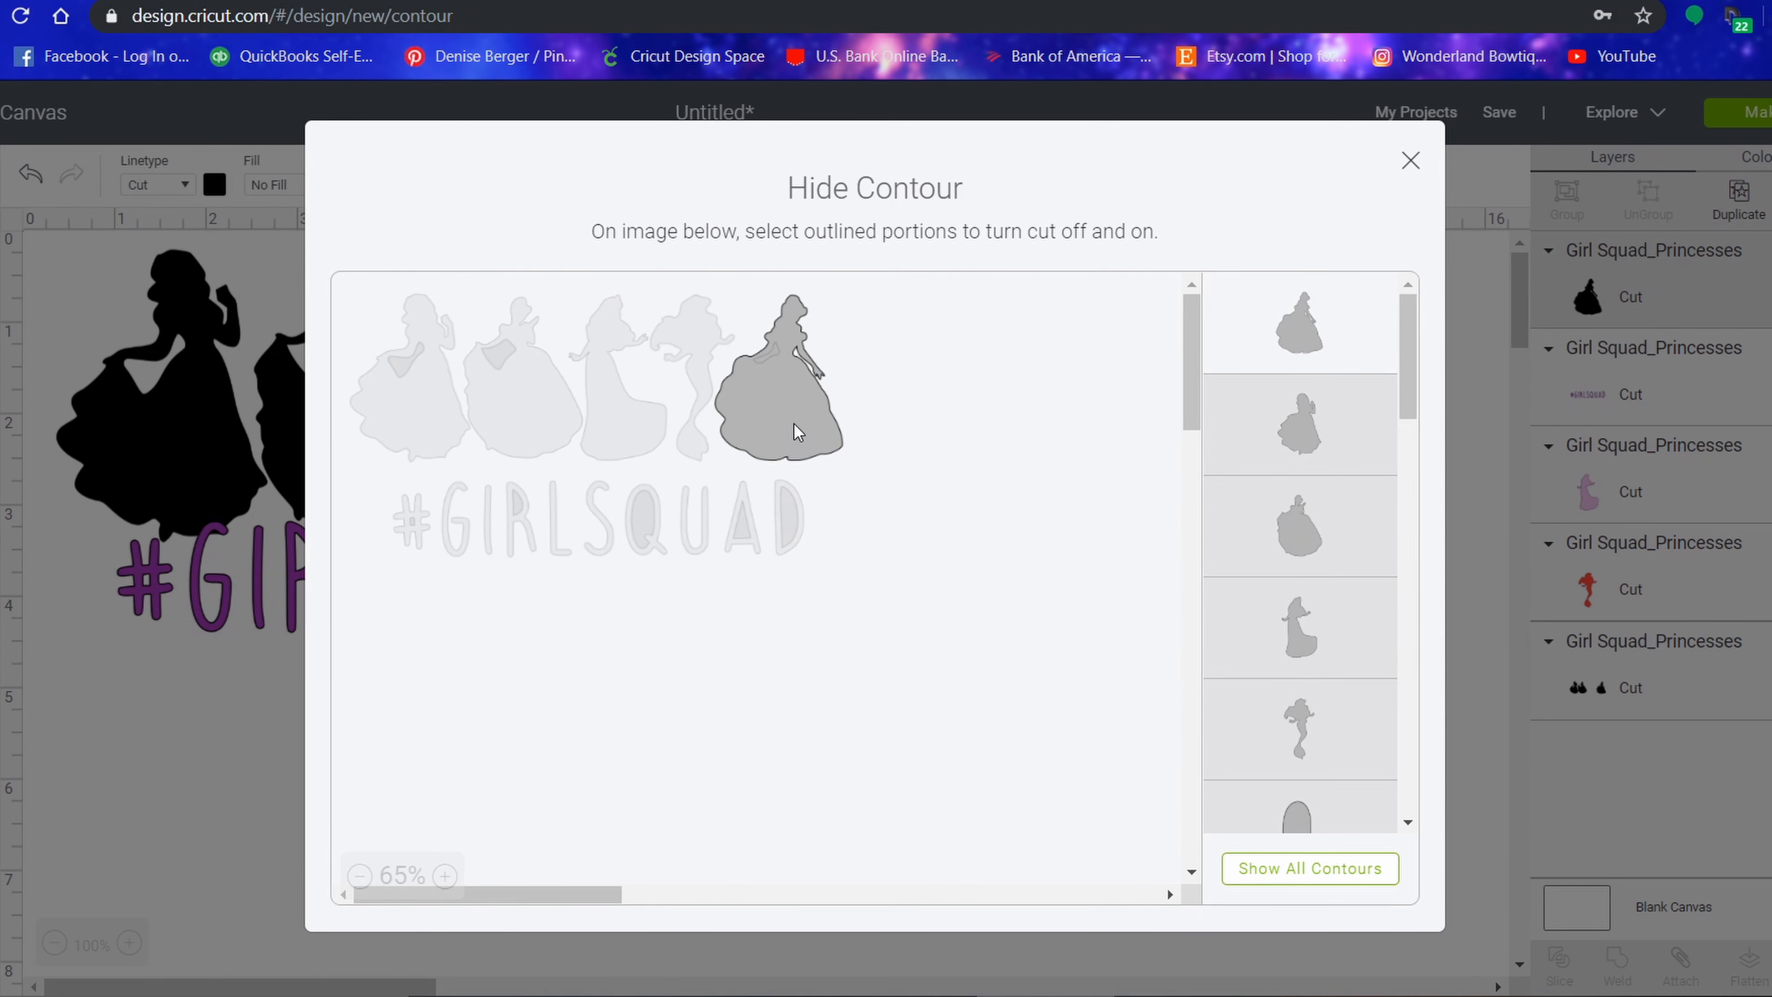
click(93, 759)
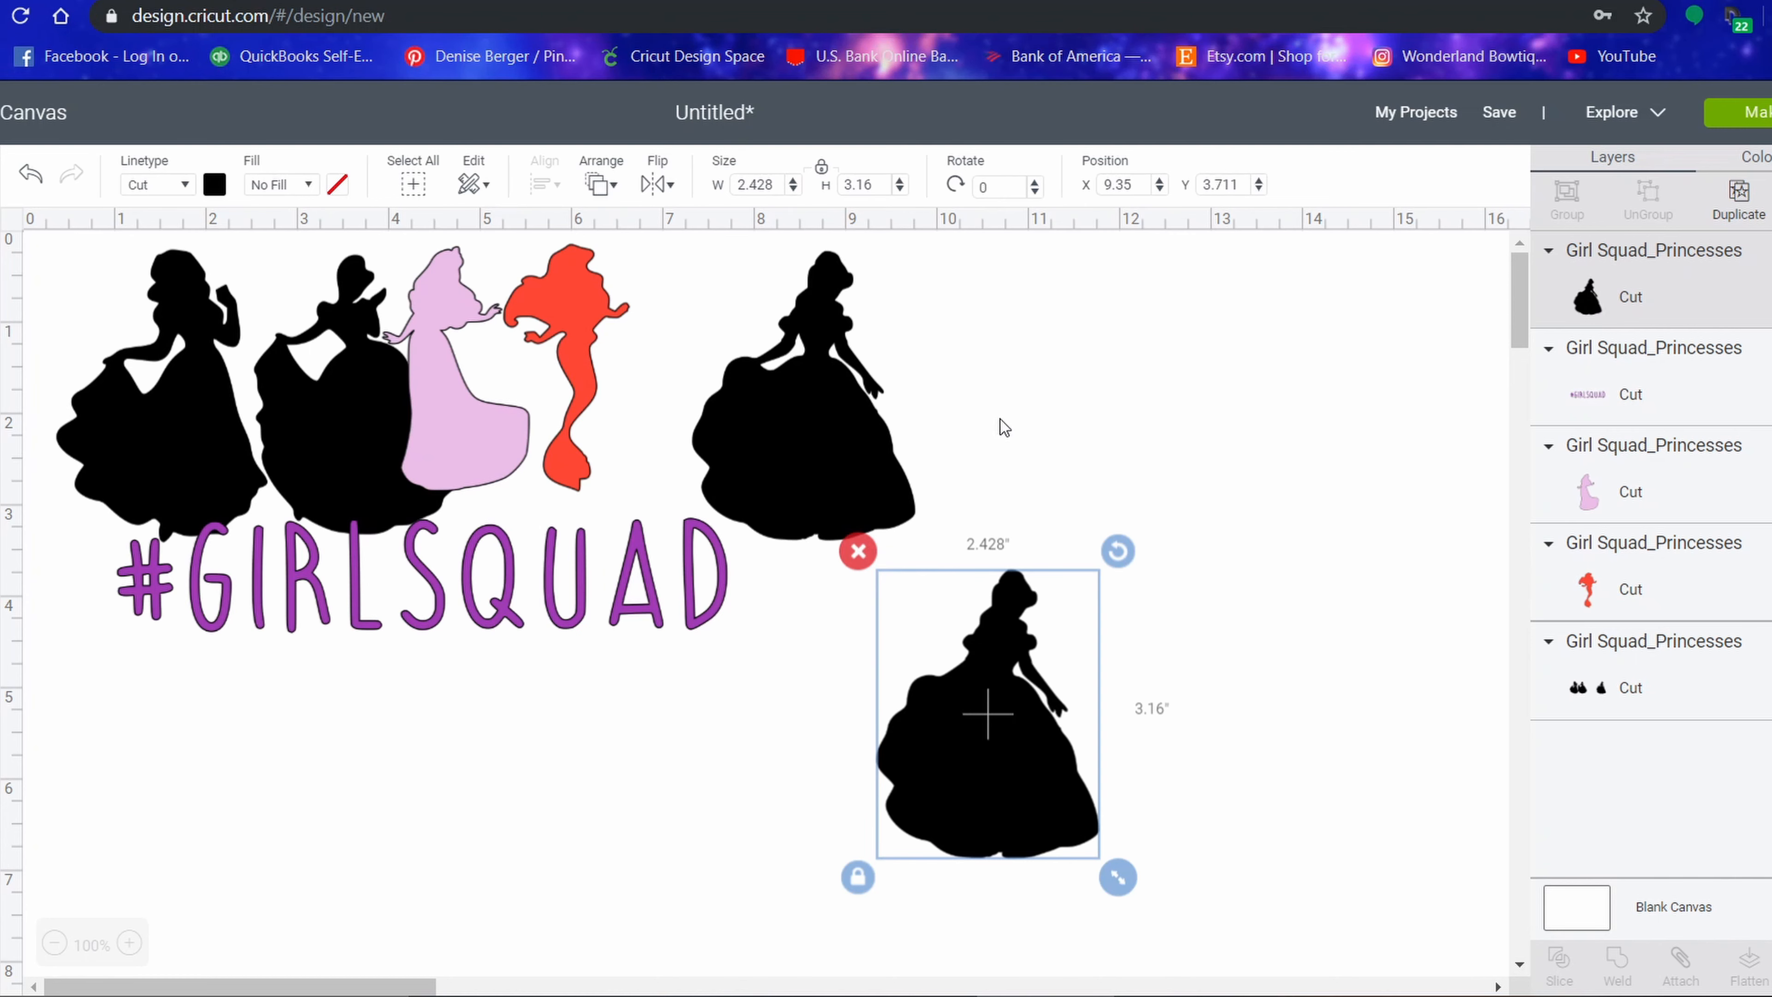
Color the separated ball-gown princess yellow (#FAC02E) and move it beside the red mermaid at about X 6.25, Y 0.
click(215, 184)
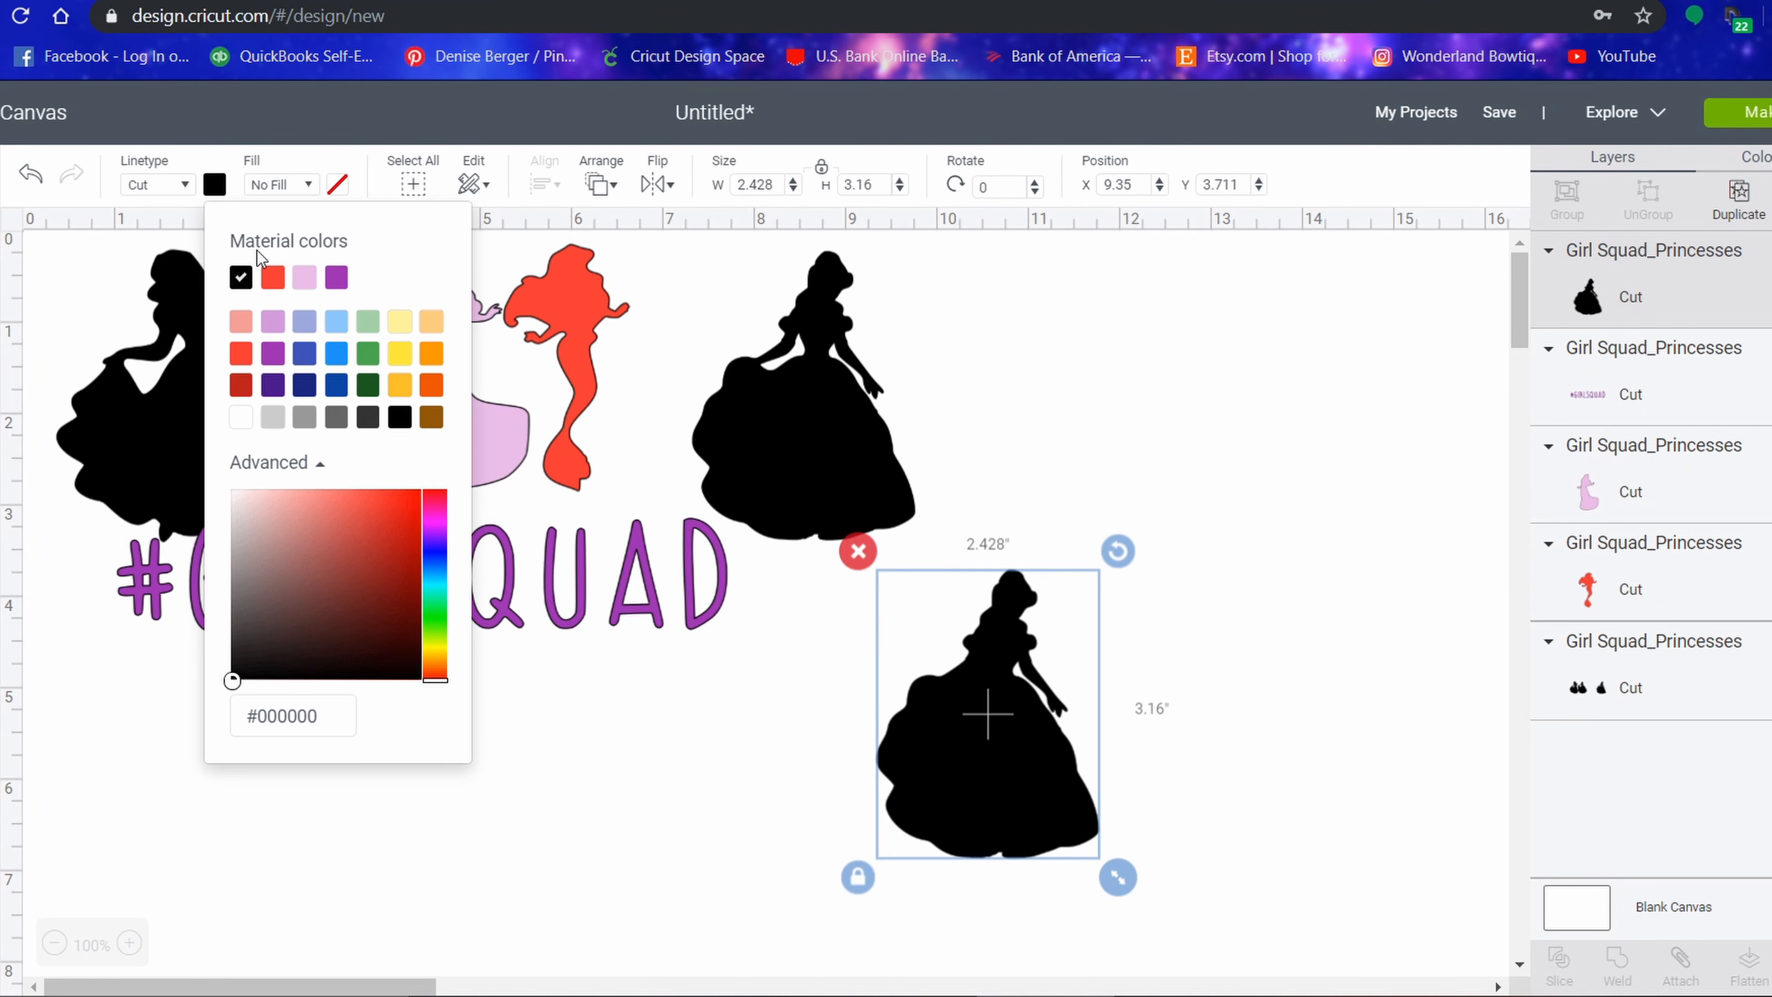
click(400, 354)
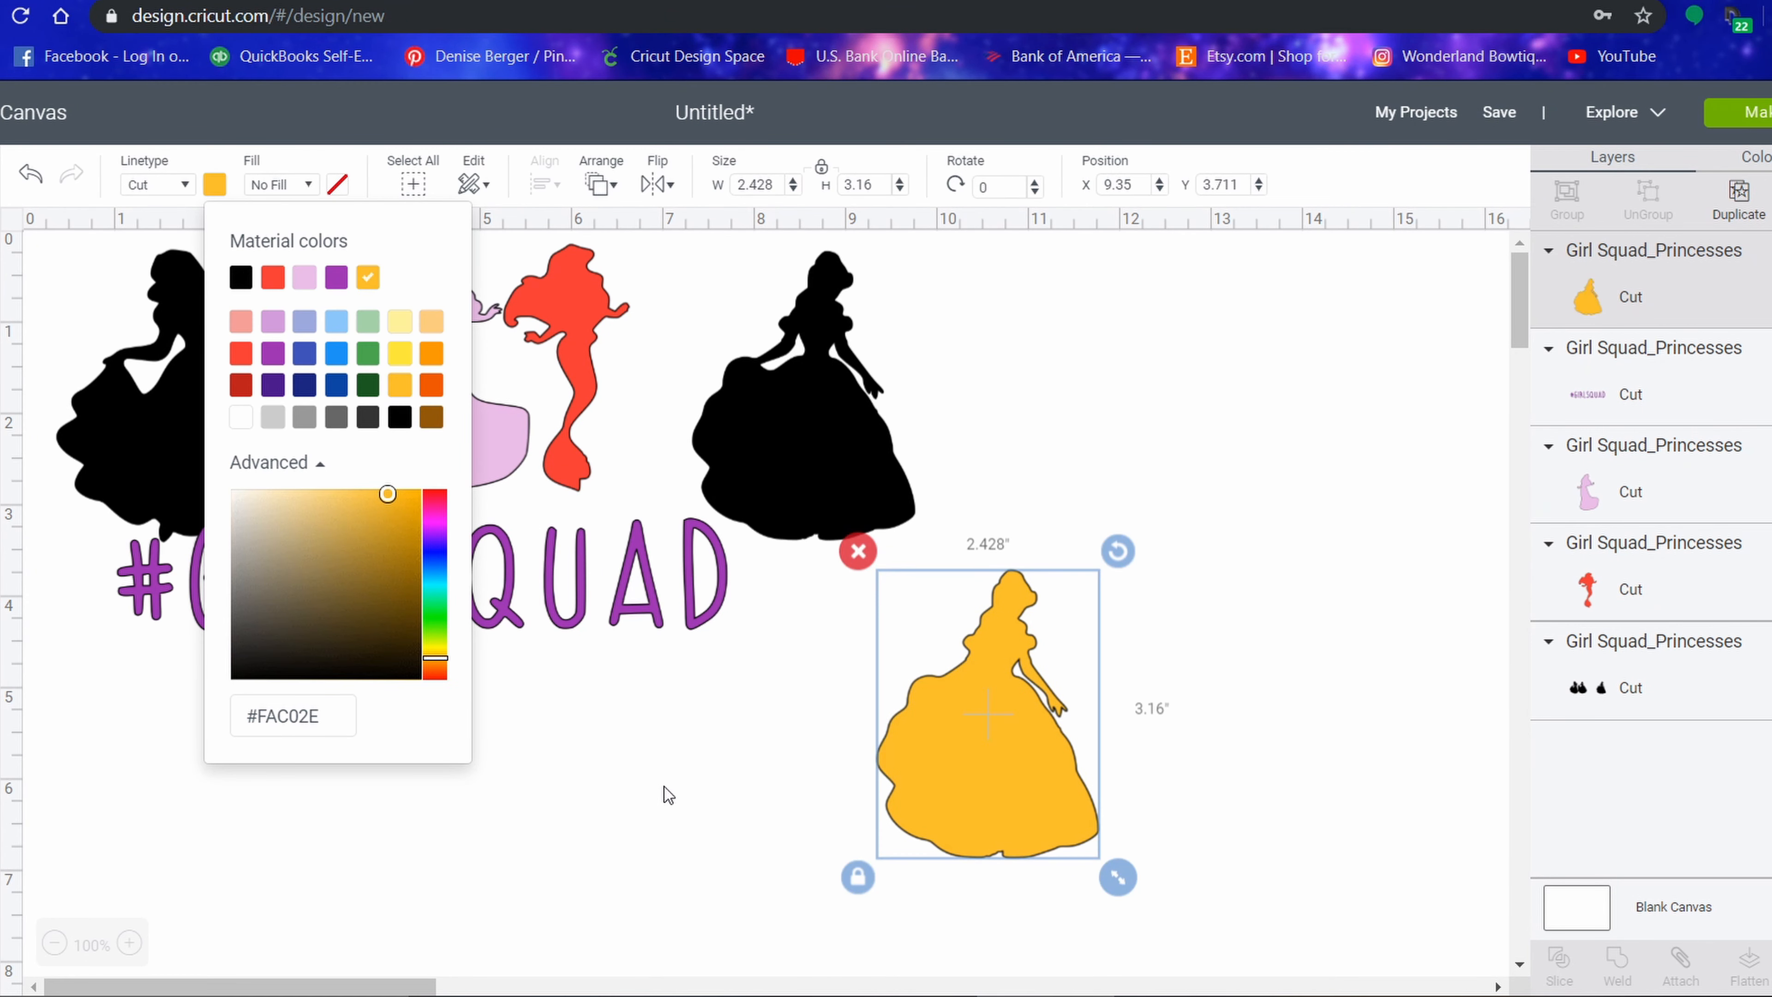
click(664, 786)
drag(1007, 845, 761, 500)
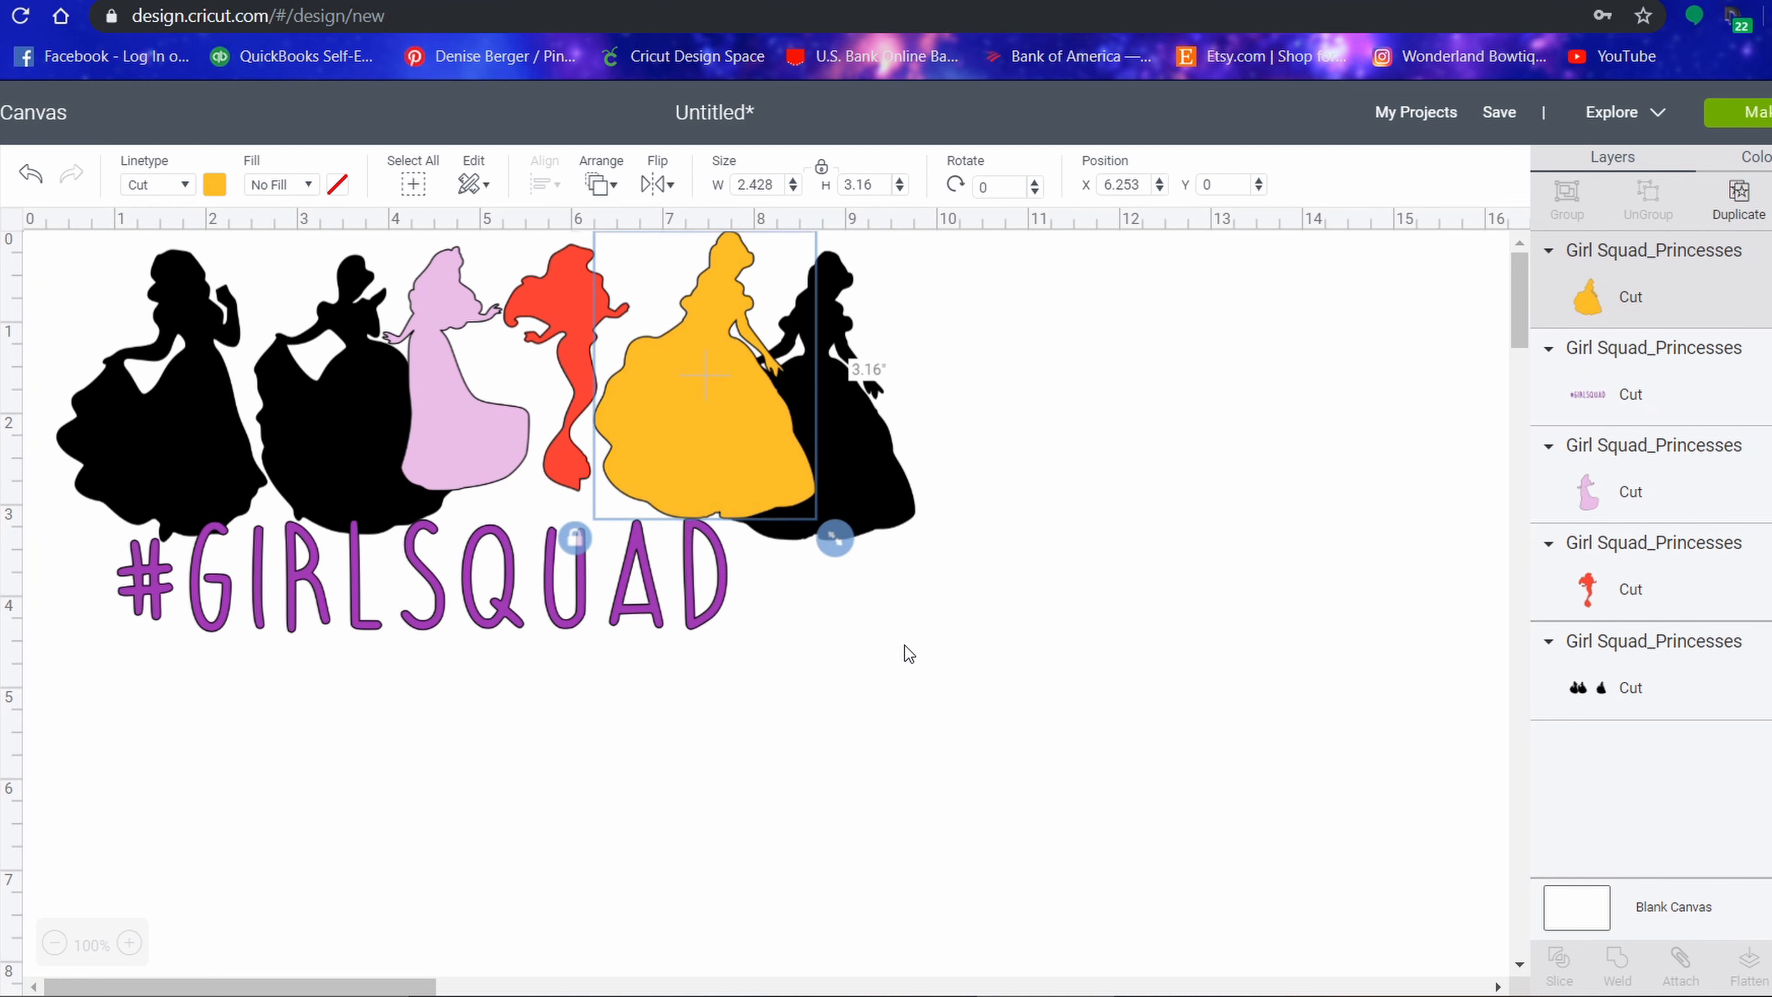
Nudge the lilac princess, the red mermaid and the yellow princess slightly to adjust their spacing.
drag(501, 443, 510, 451)
drag(568, 374, 577, 373)
drag(730, 387, 732, 391)
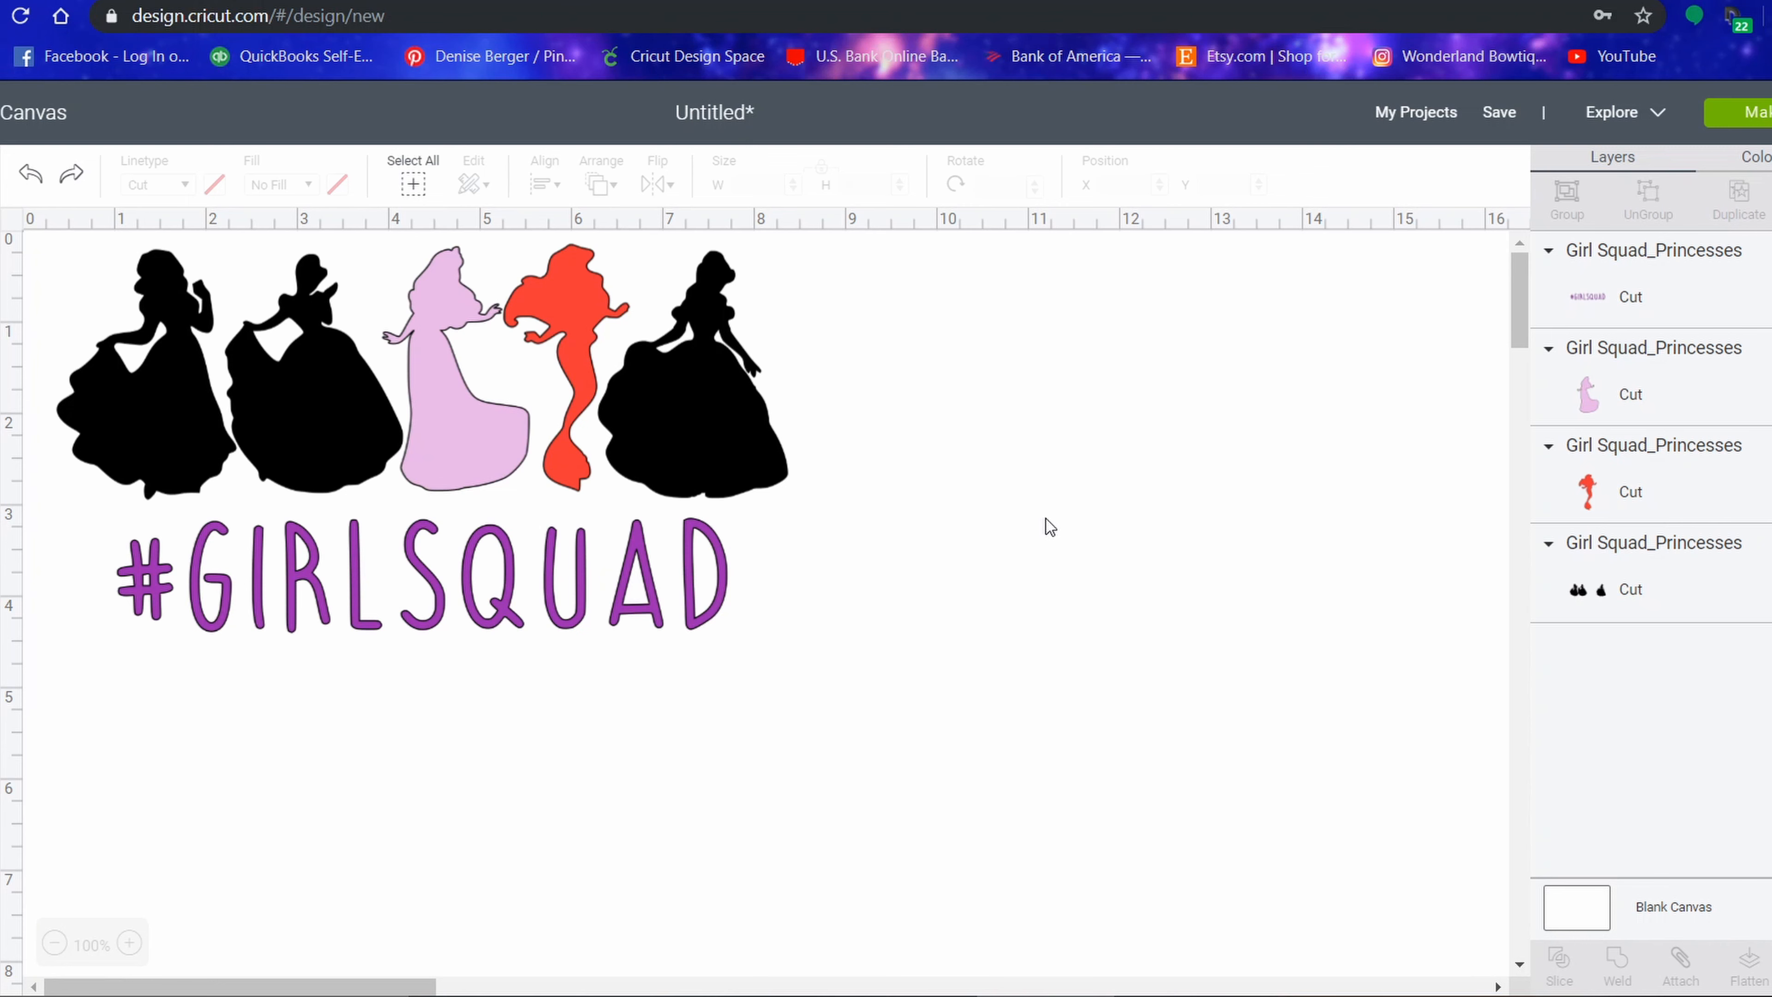
Shift the black princess layer slightly to about X 0.40, Y 0.15.
click(747, 425)
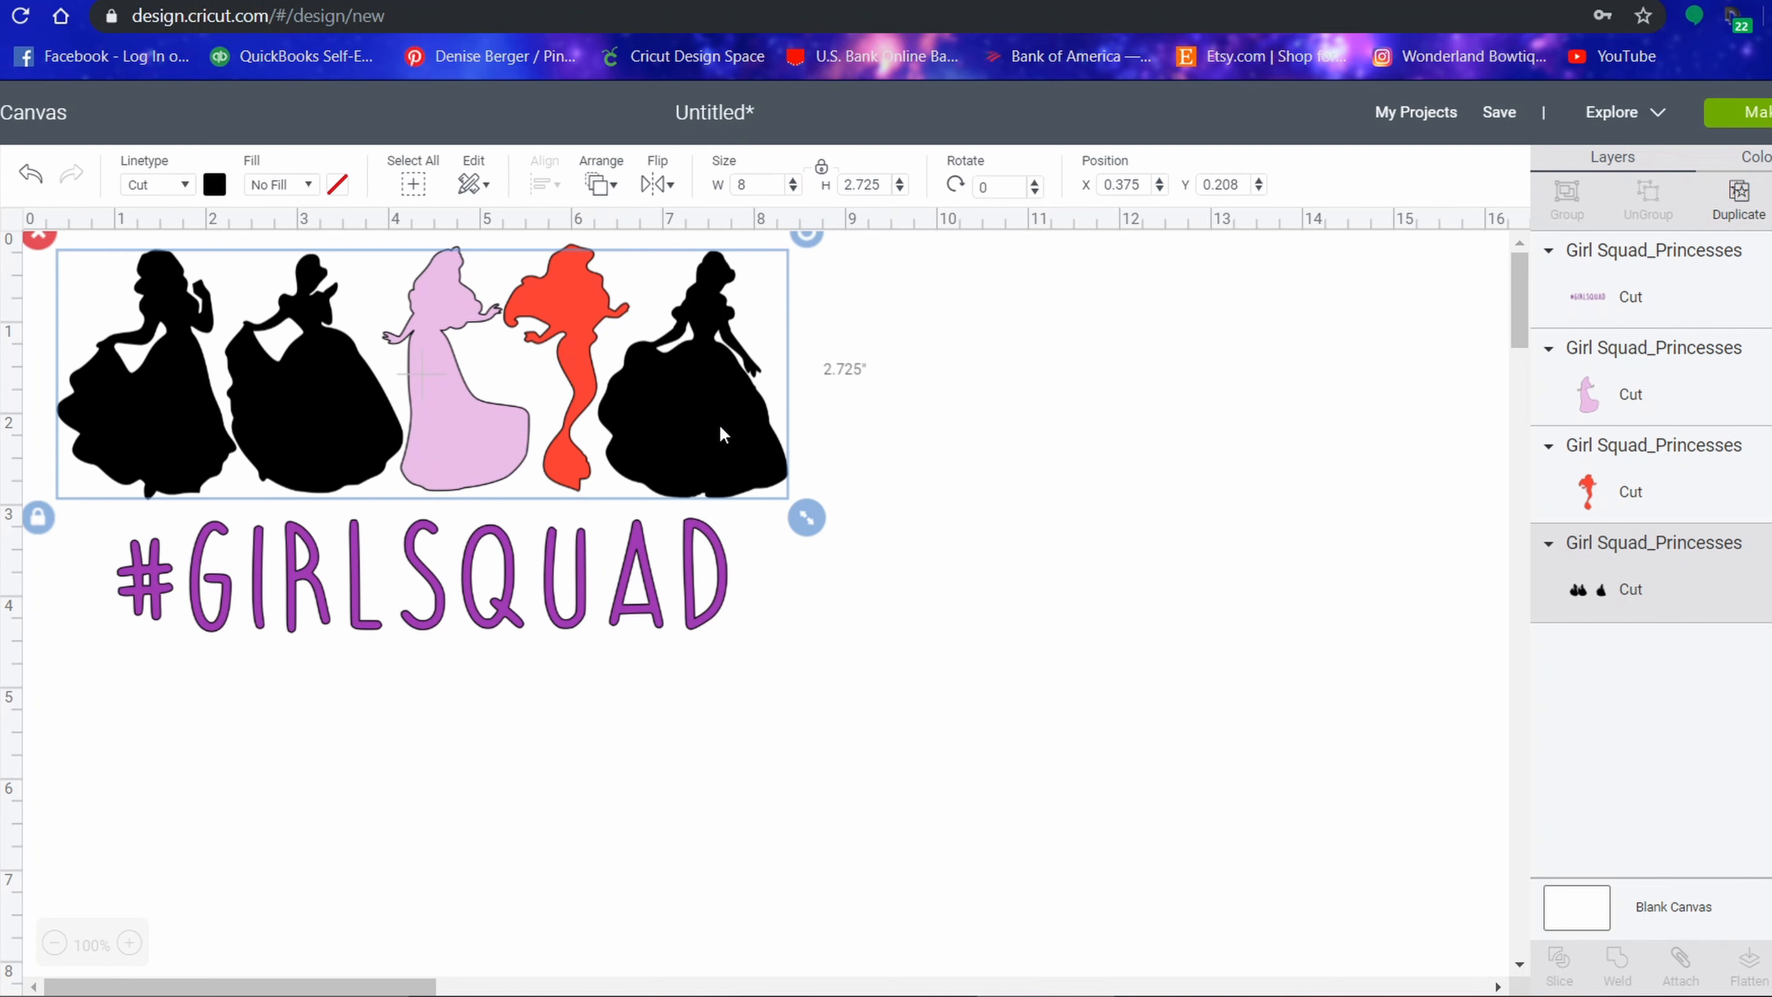
drag(695, 410, 696, 405)
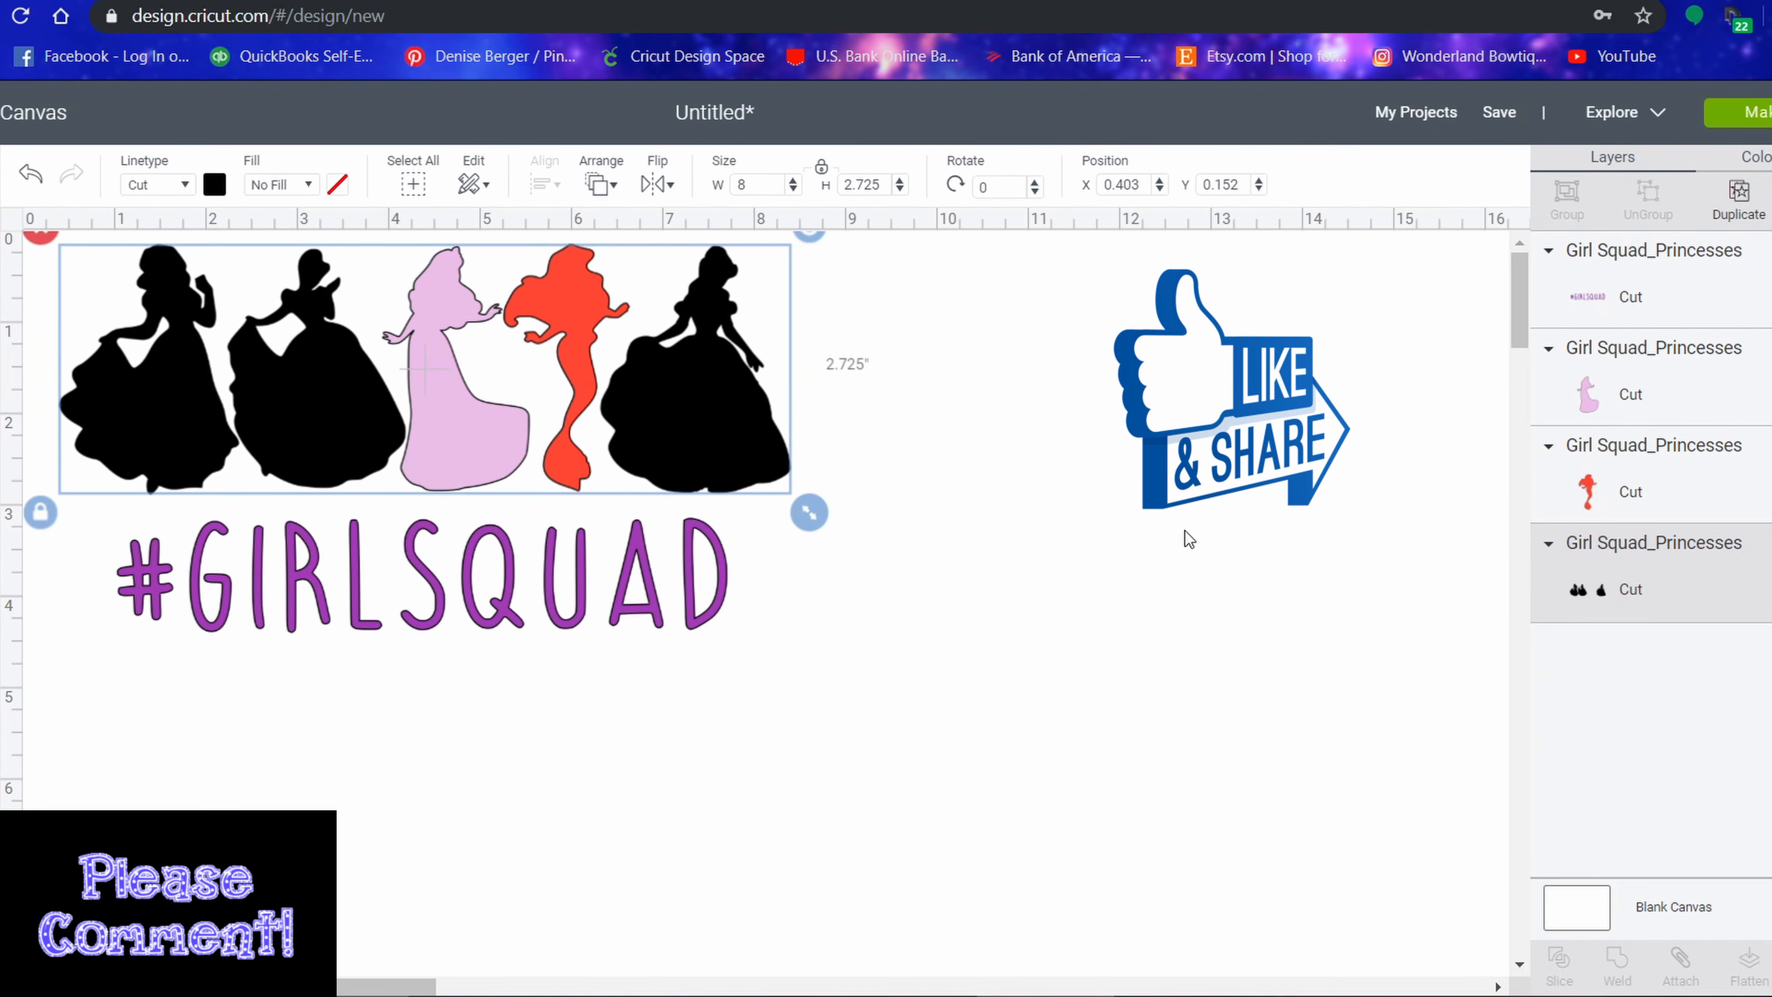